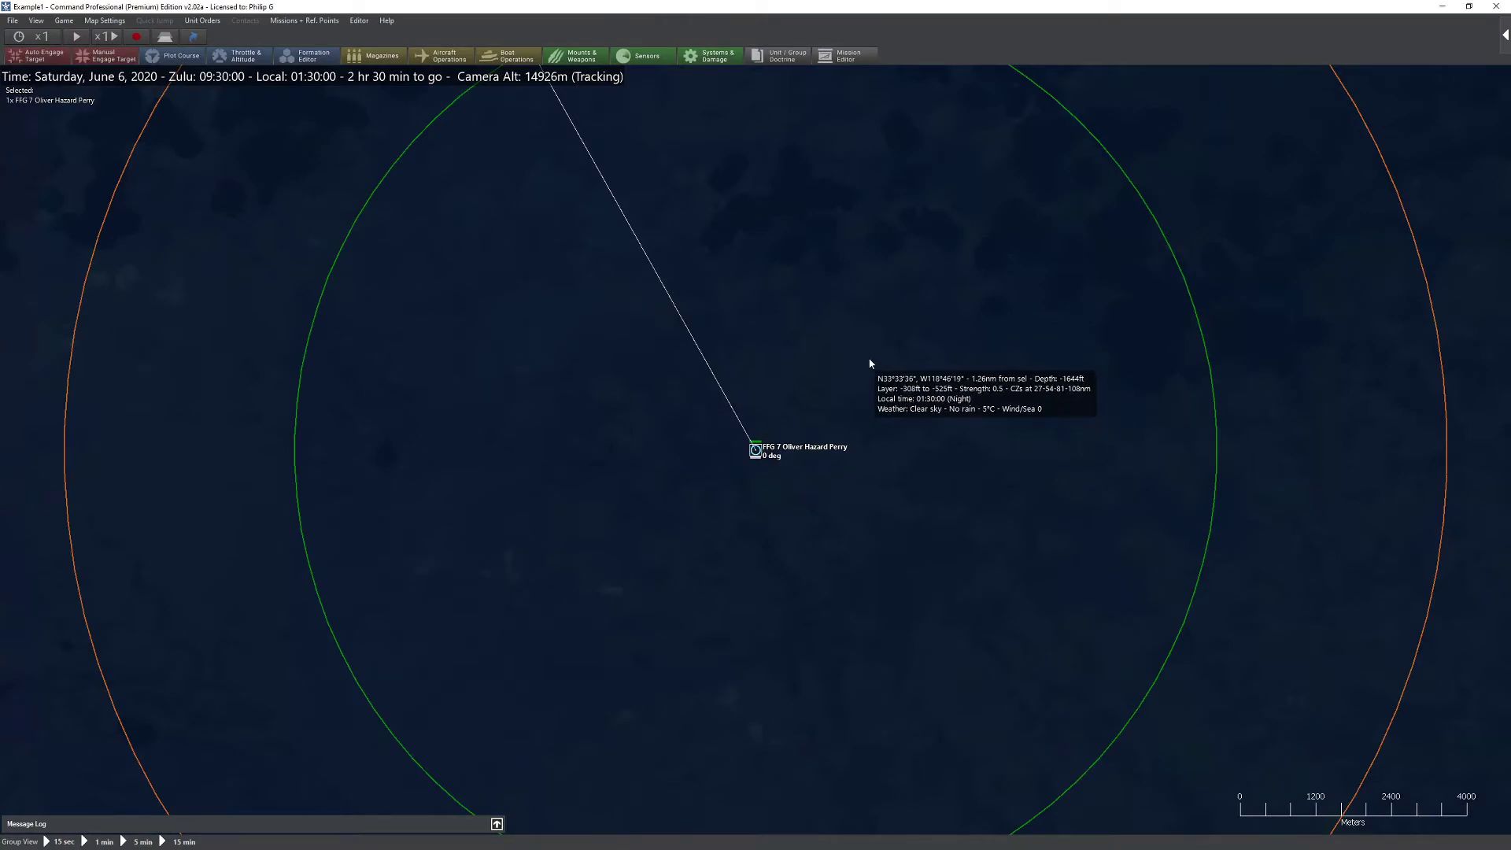
- Start the simulation clock and display the detailed unit status of the selected FFG 7 Oliver Hazard Perry frigate
scroll(872, 368, "up", 1)
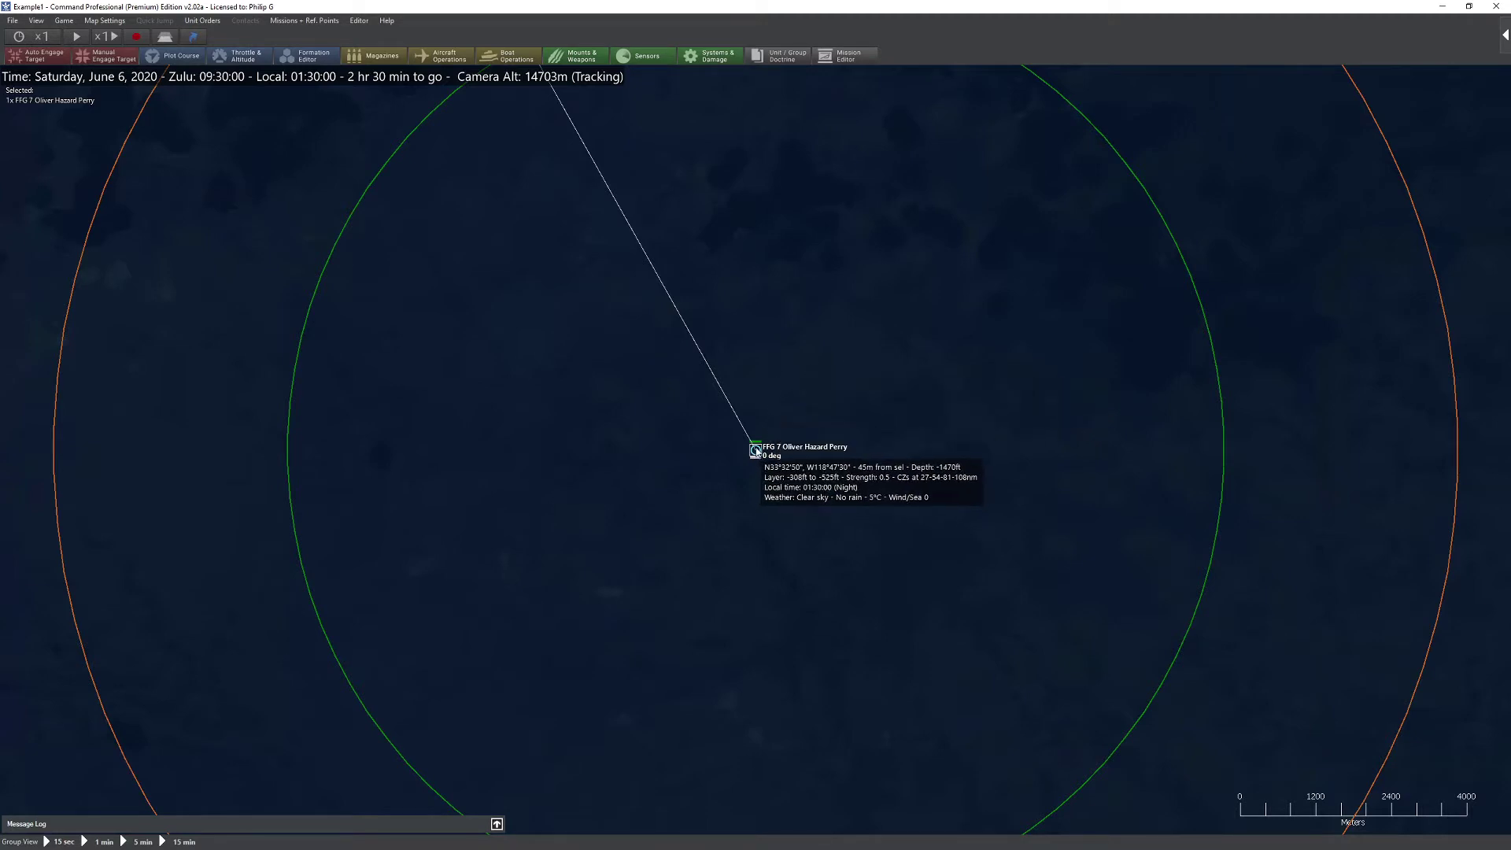
mouse_move(756, 450)
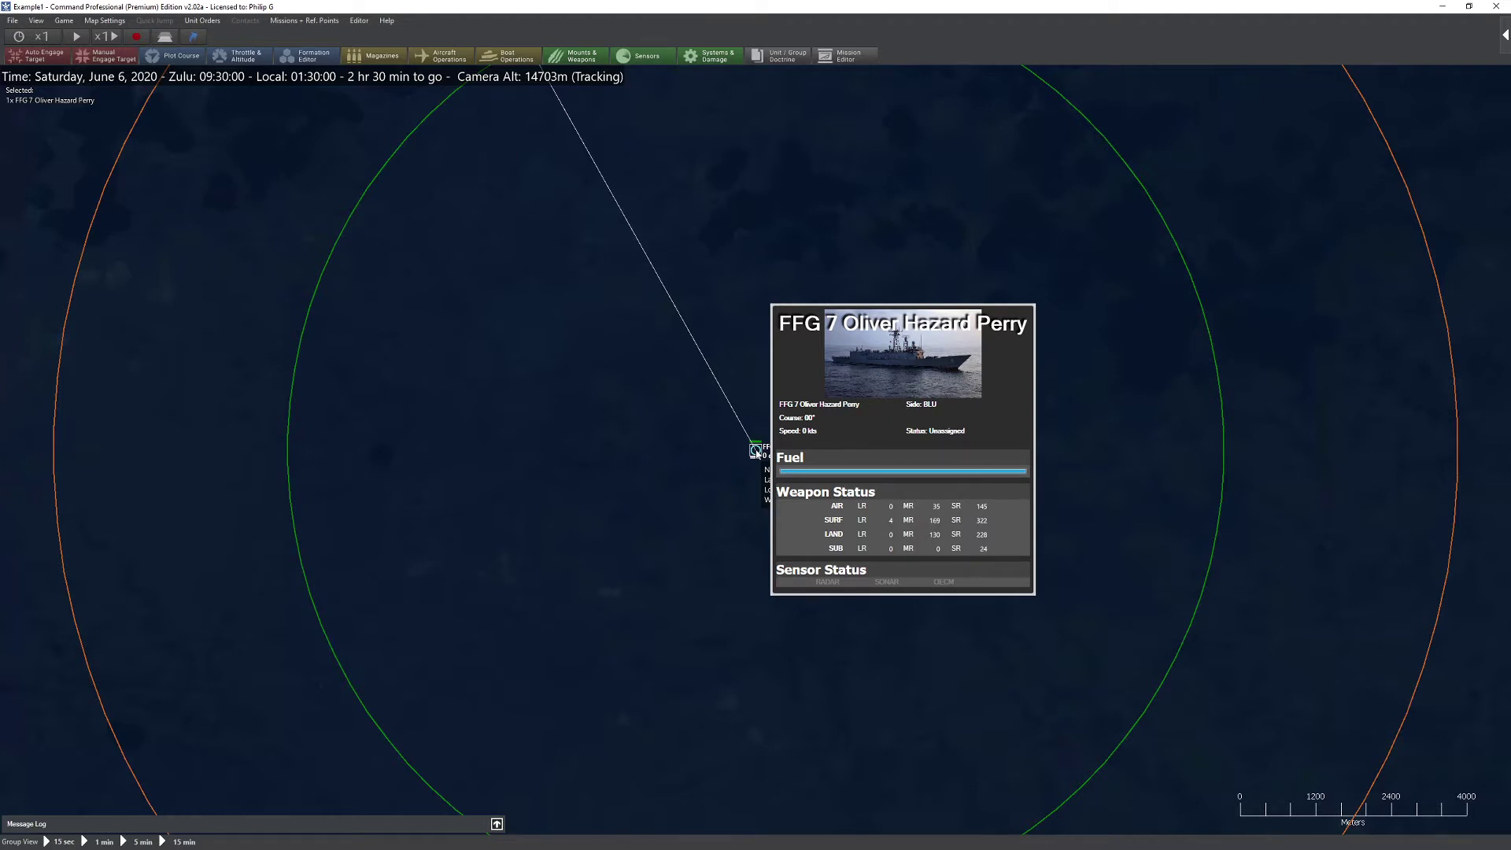
key("space")
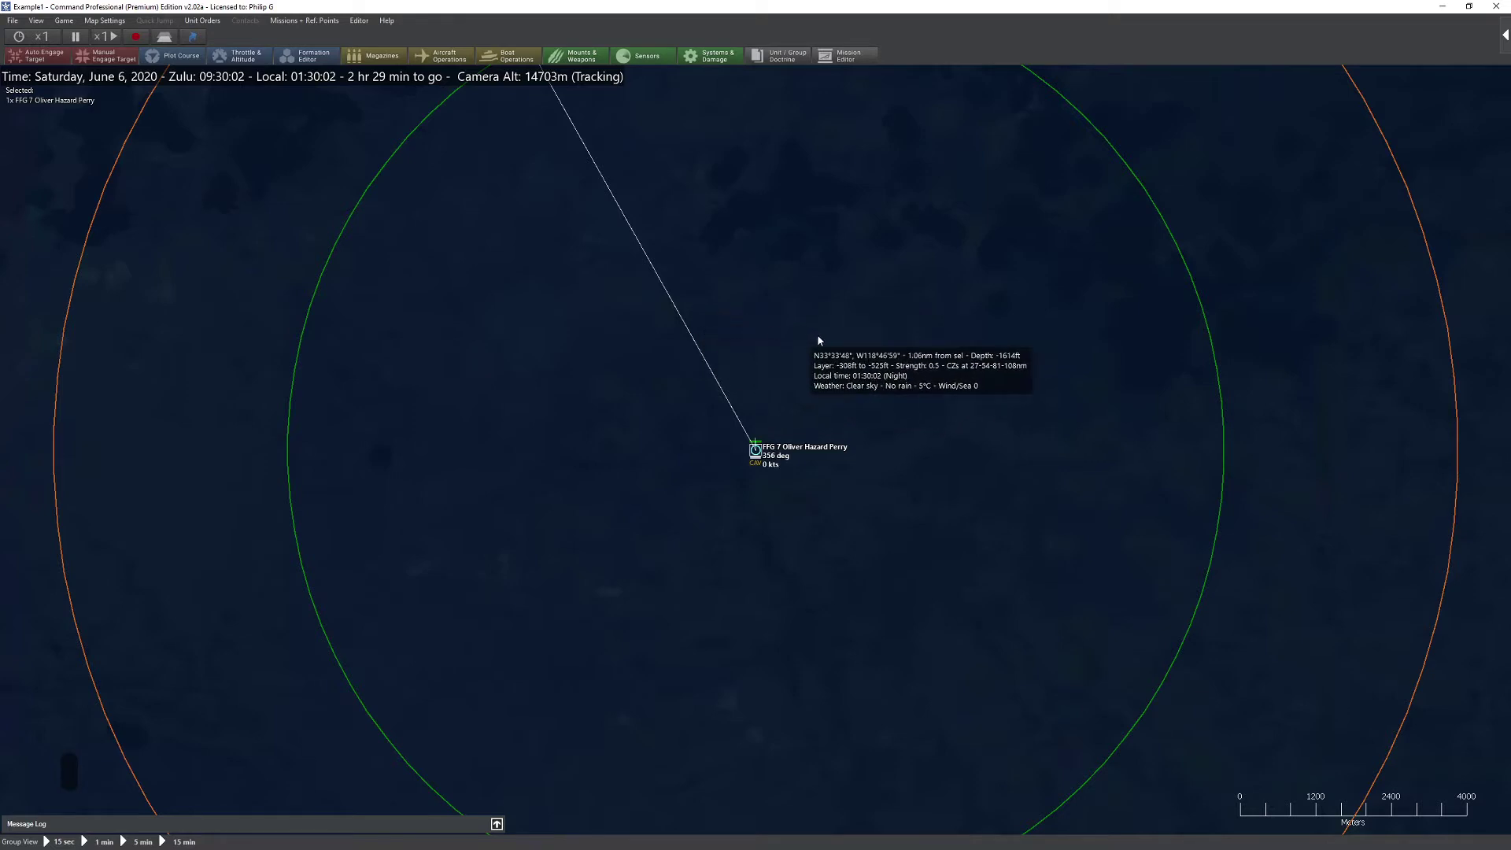
left_click(1505, 34)
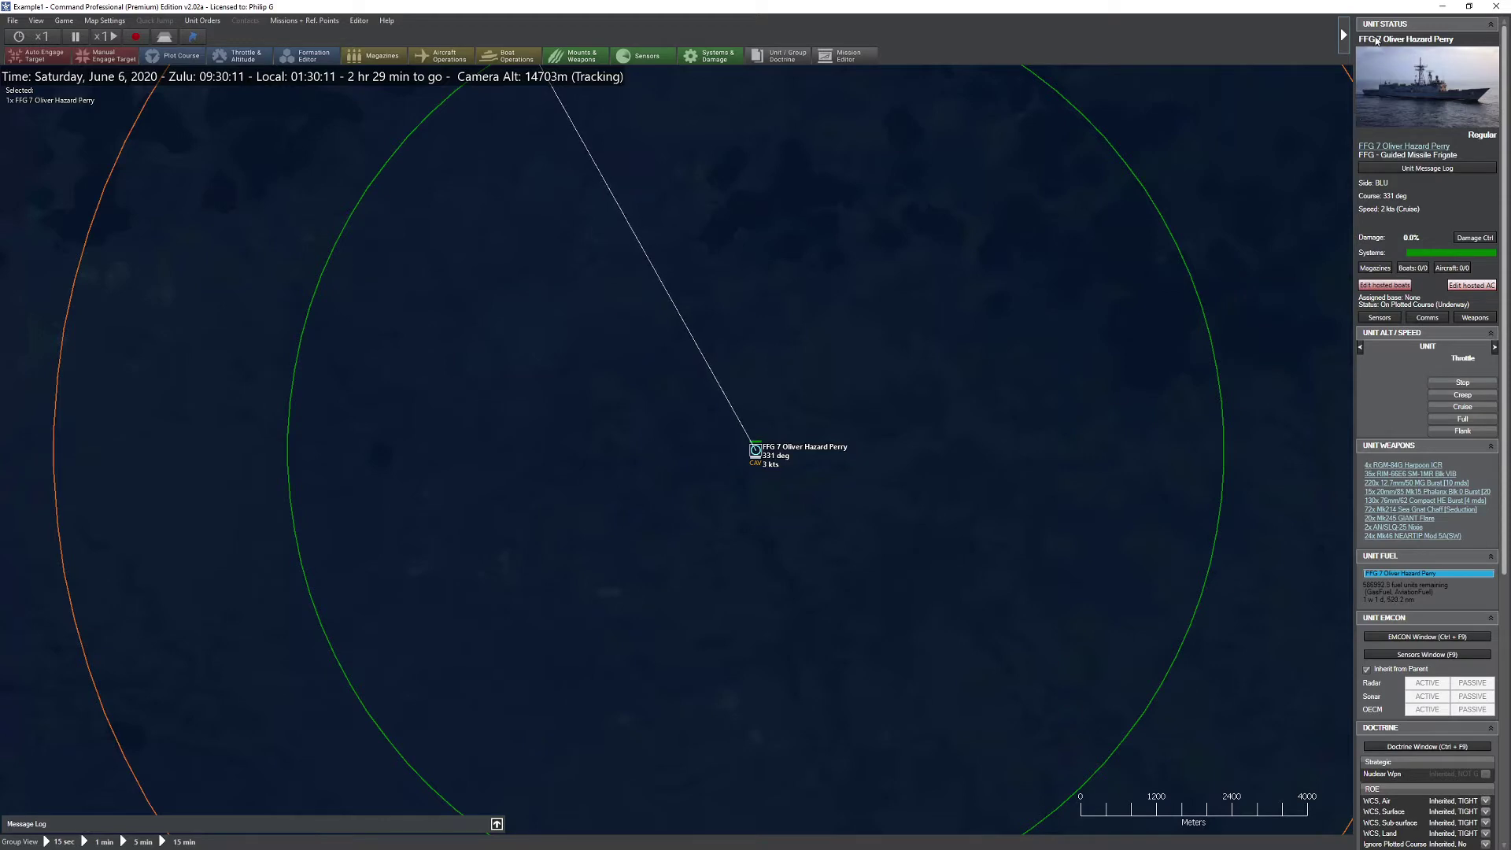
- Rename the selected frigate as "The ship"
type("r")
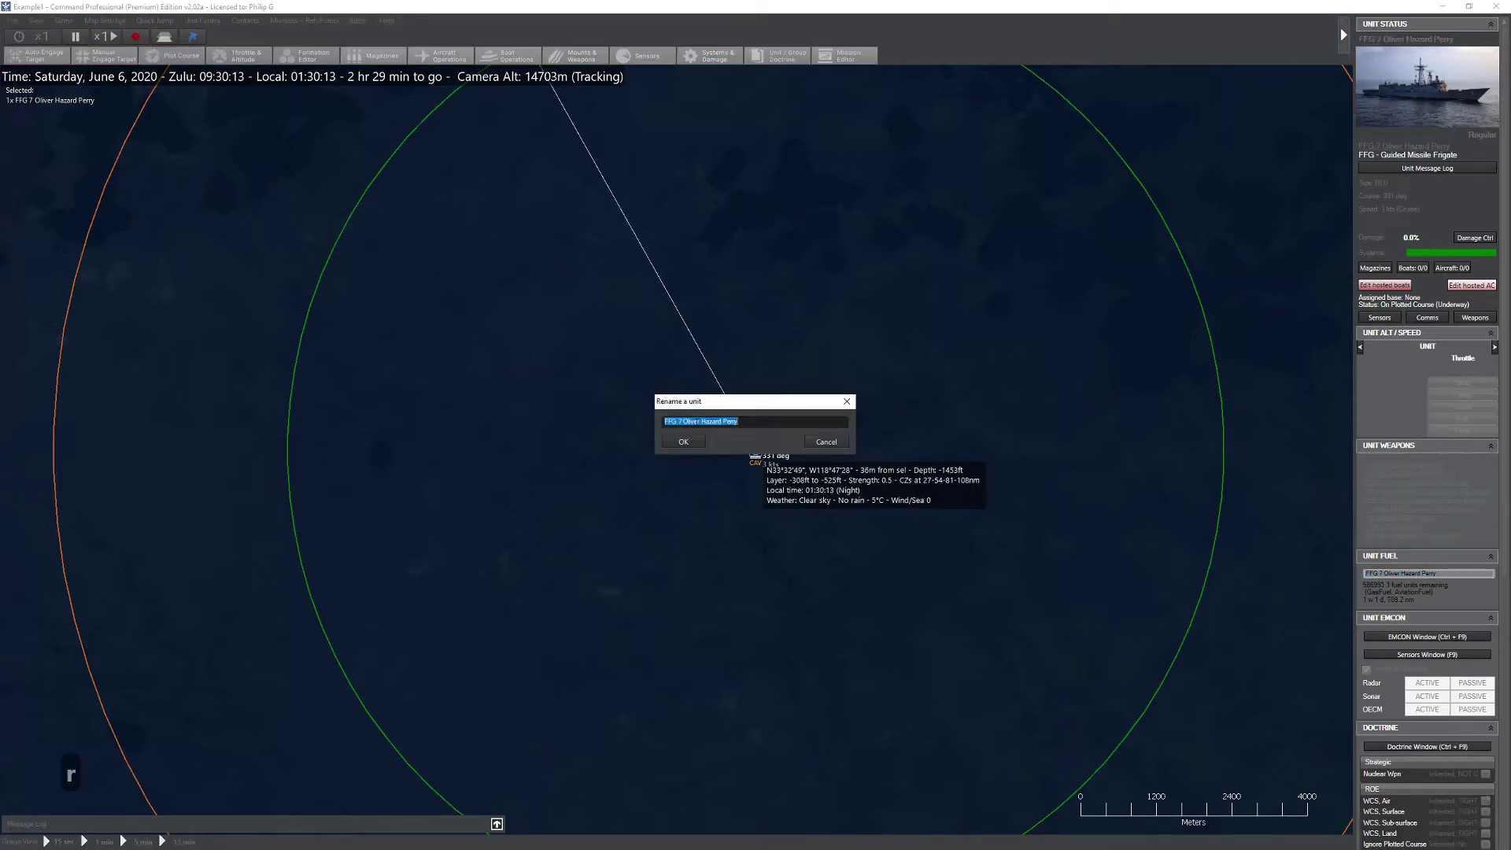
type("The ship")
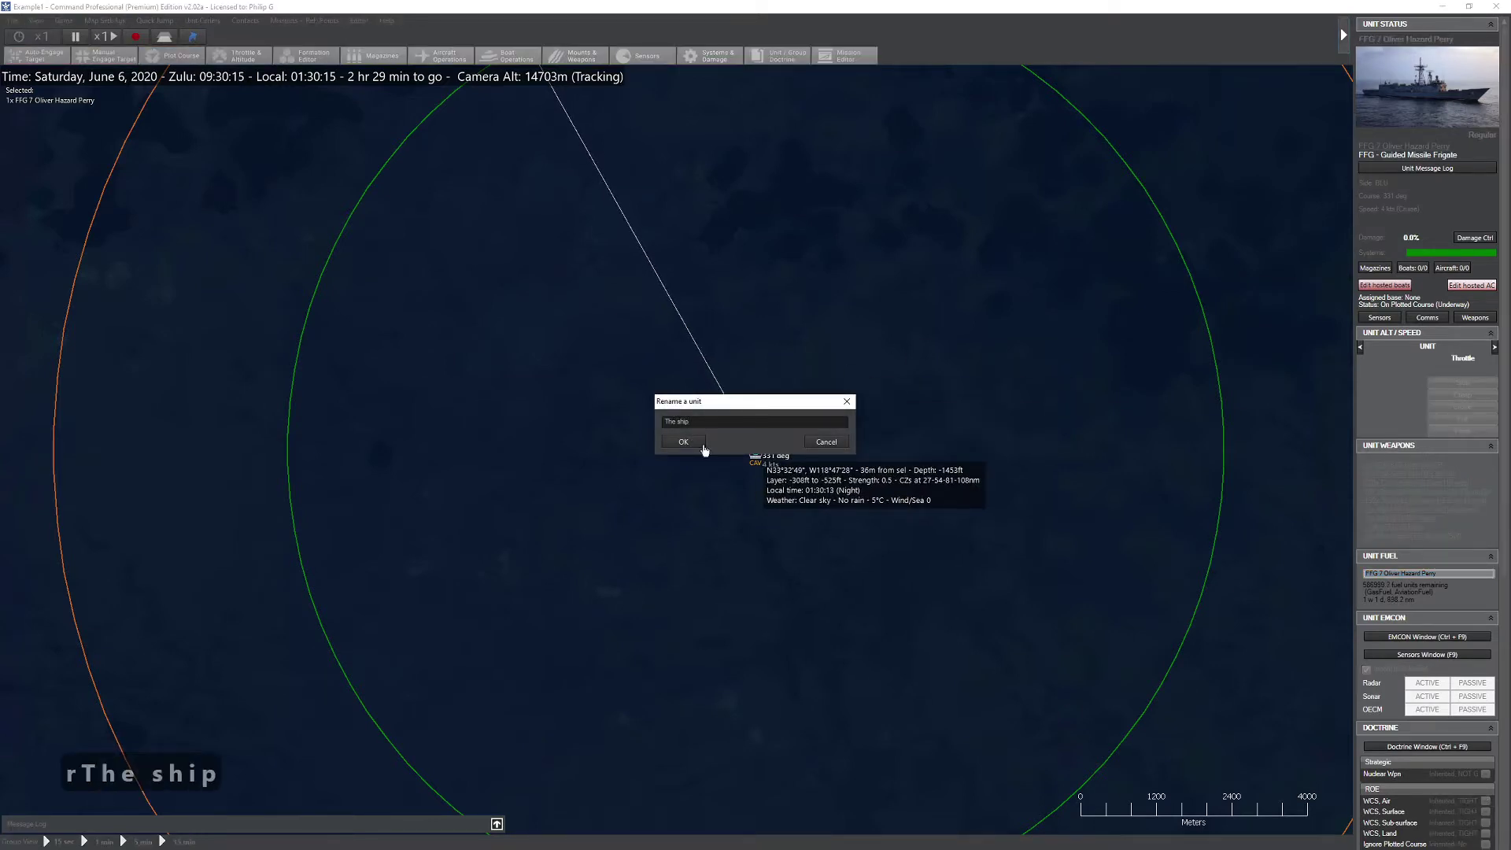
left_click(683, 442)
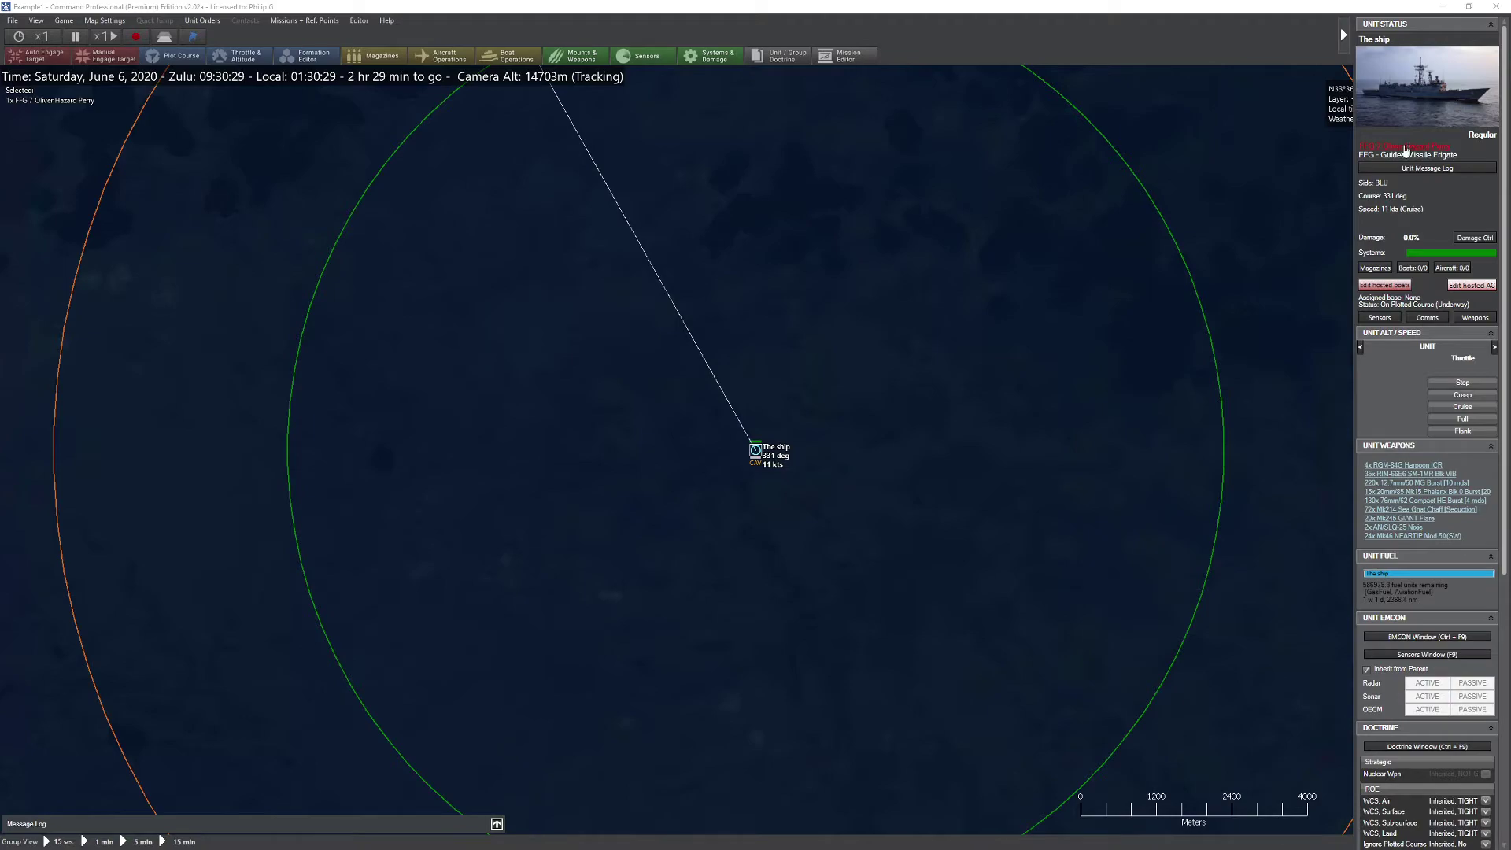
- Look up the frigate's database entry and read its general description, sensors, mounts and weapons
left_click(1409, 147)
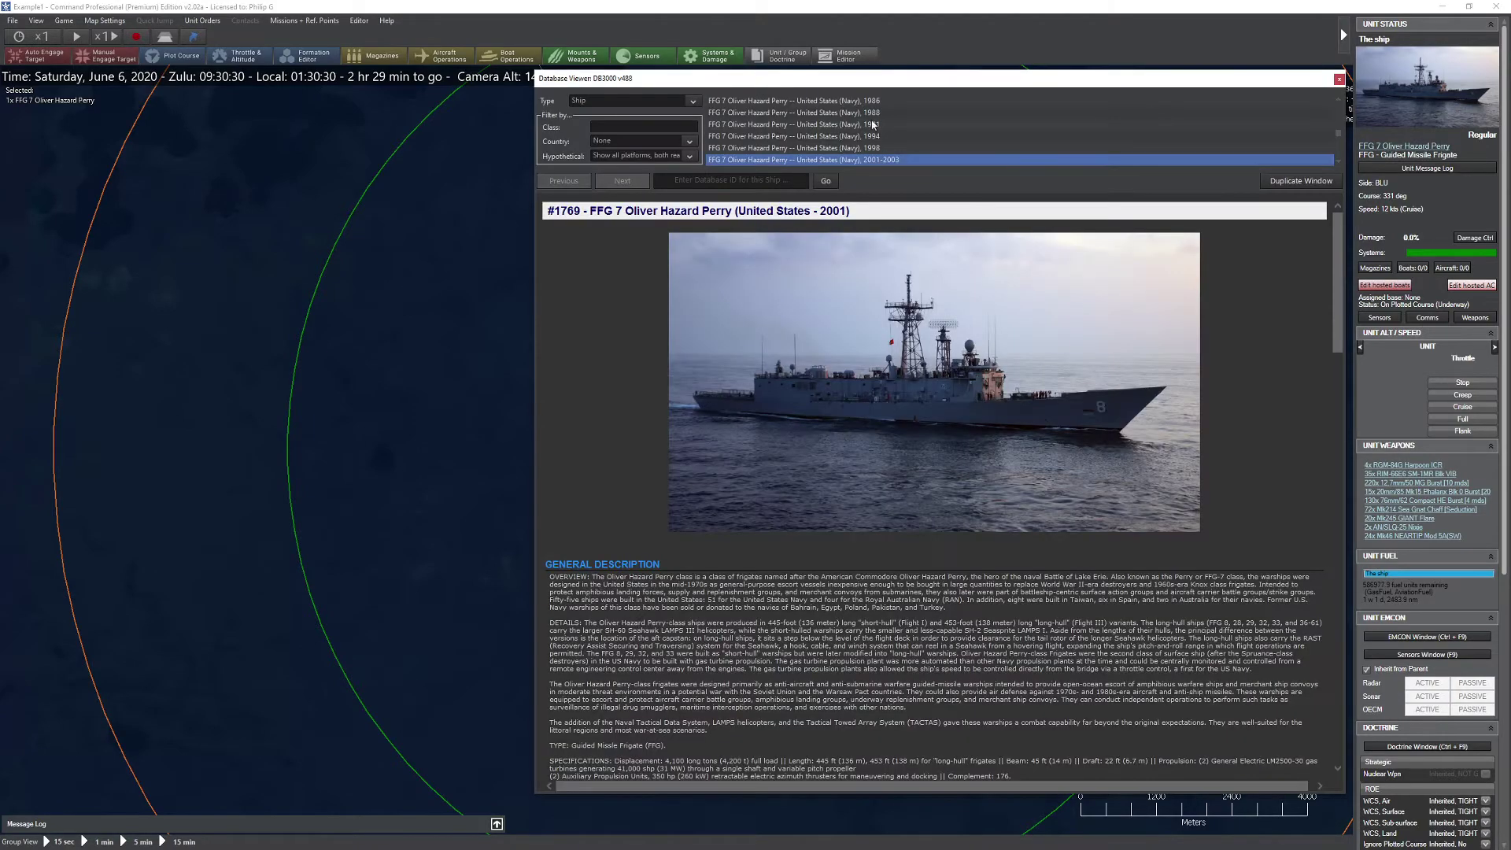
scroll(1058, 226, "down", 10)
scroll(1058, 226, "down", 3)
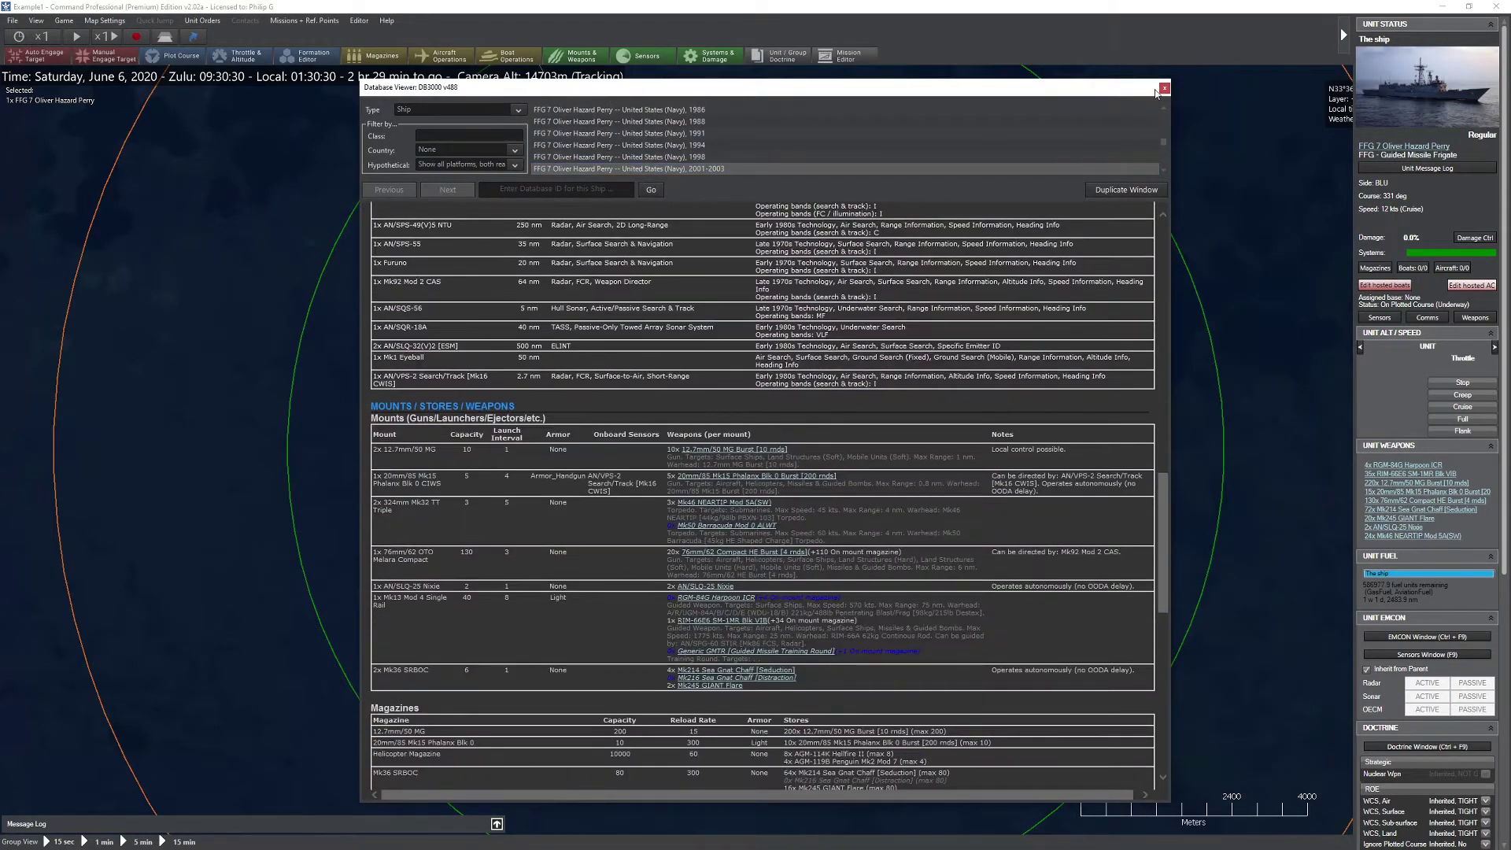
left_click(1164, 87)
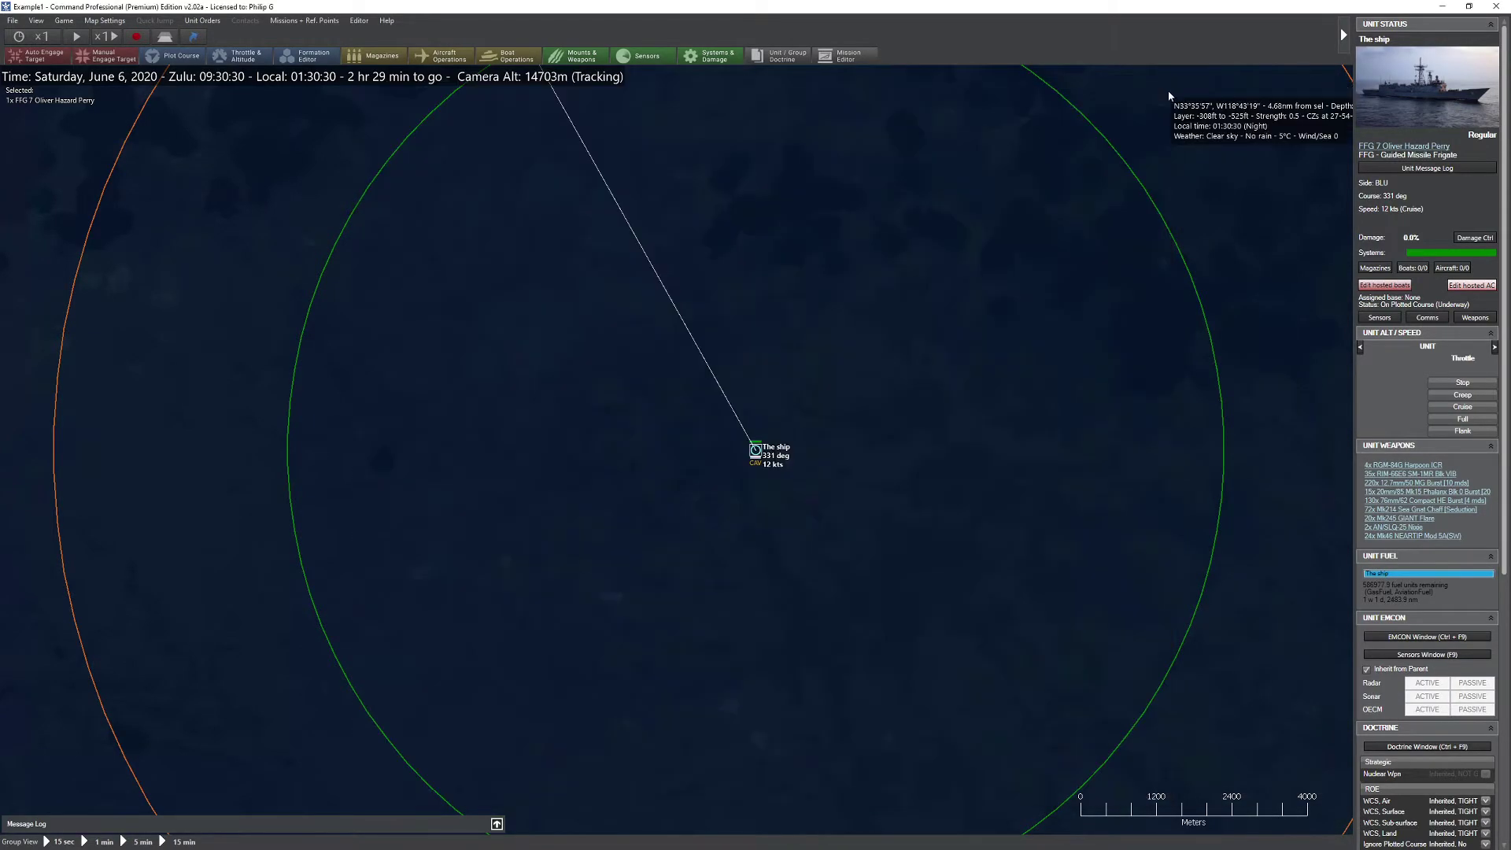
- Check the ship's personal message log for sensor and contact entries
left_click(1427, 169)
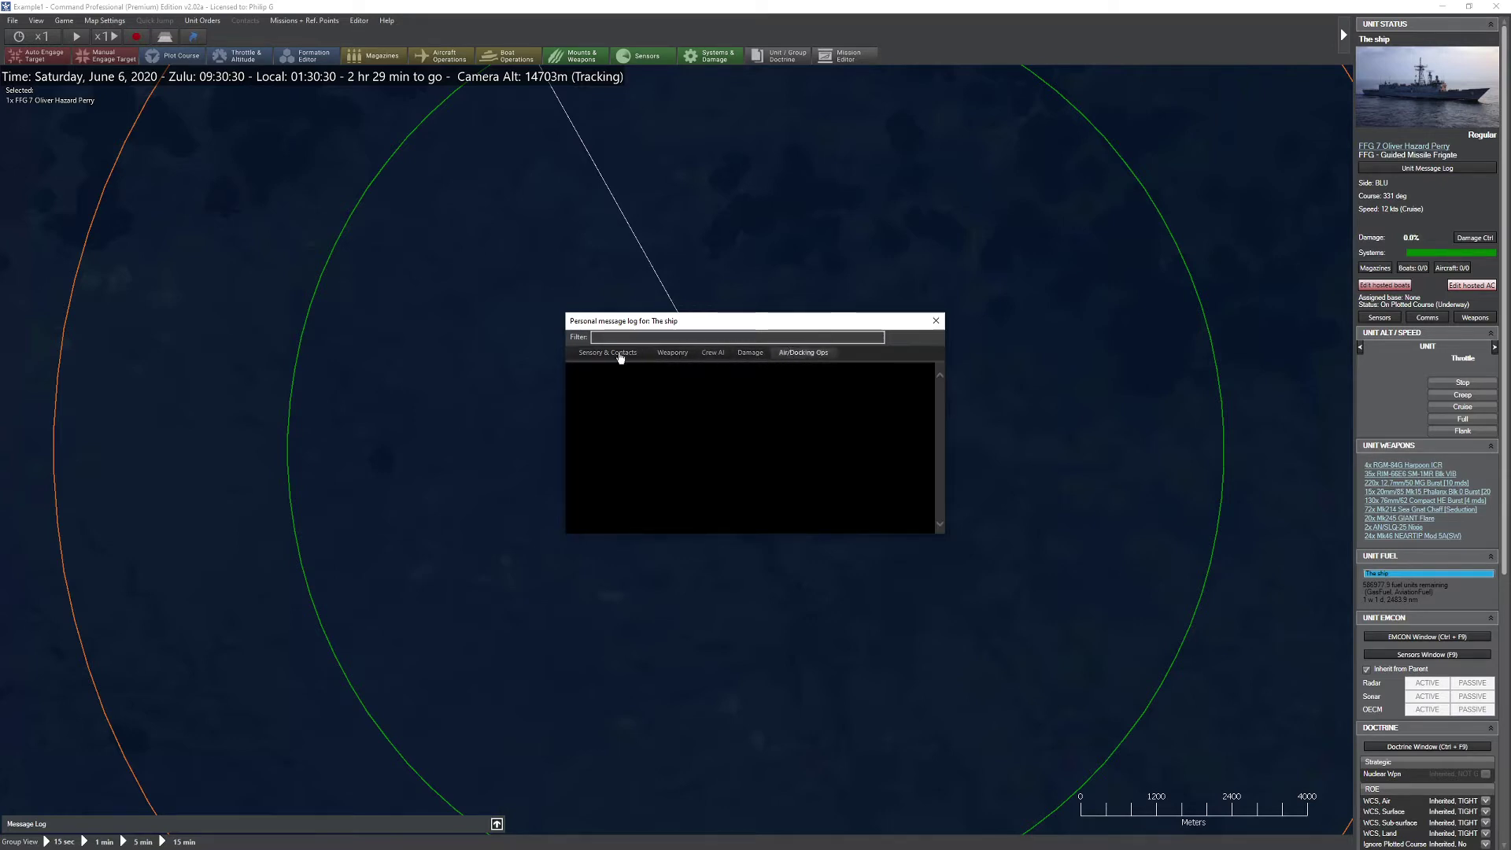
left_click(619, 354)
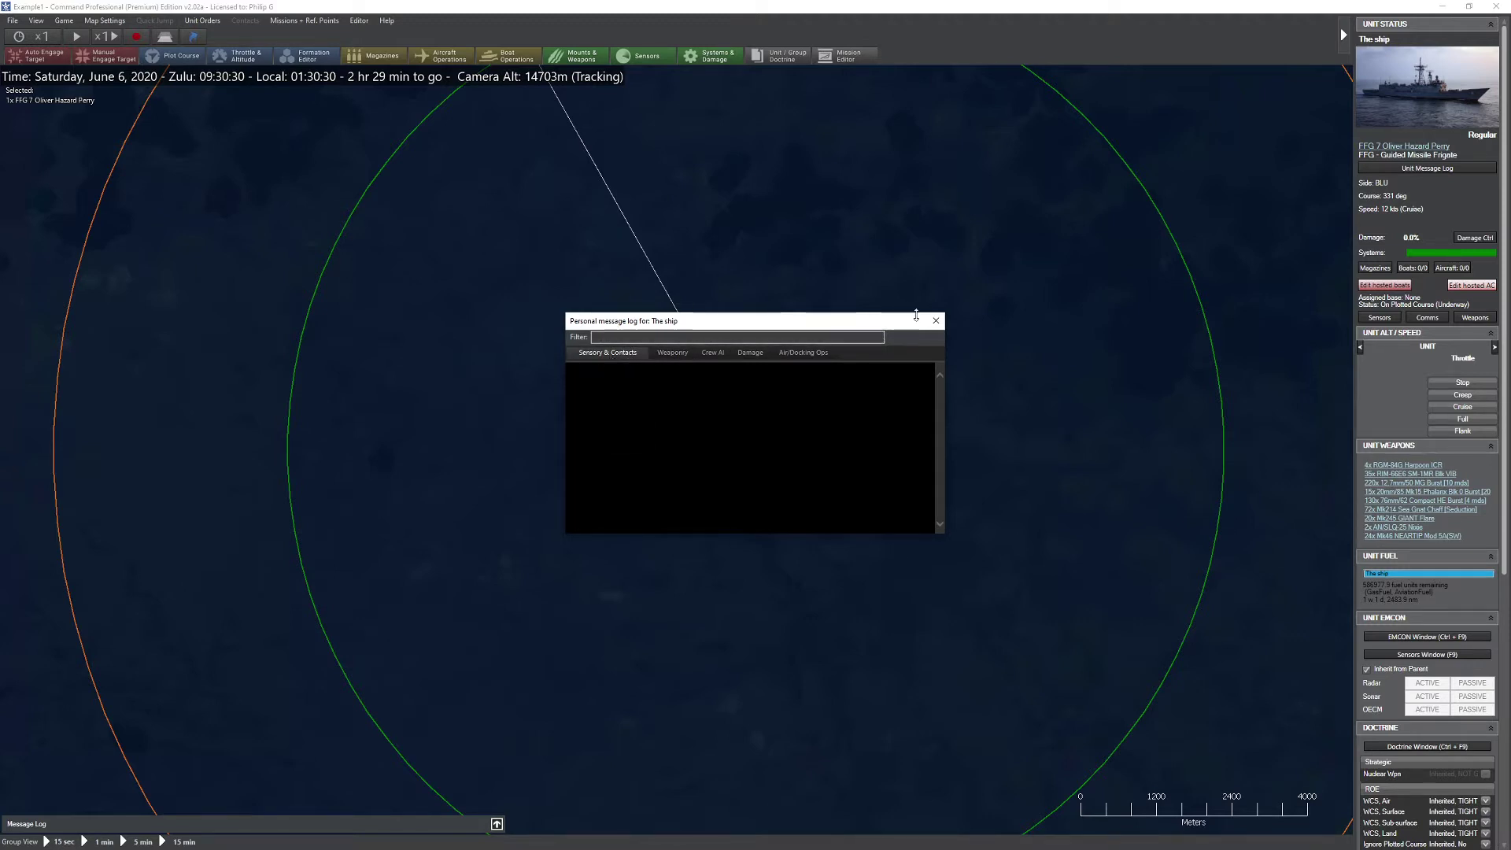
left_click(936, 321)
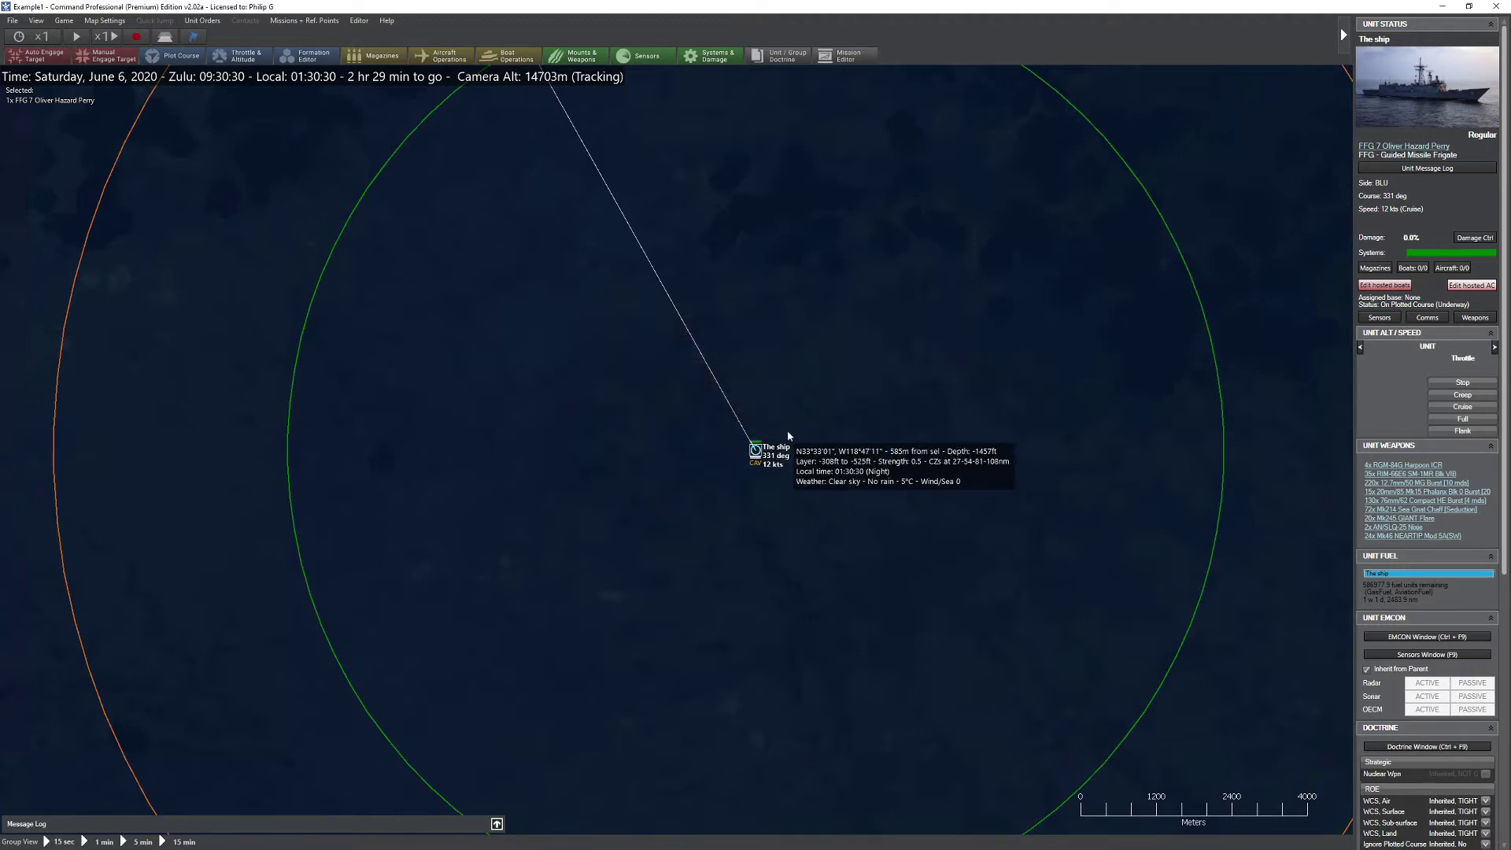
- Resume the simulation and look through the damage status of the ship's mounts and systems
left_click(76, 37)
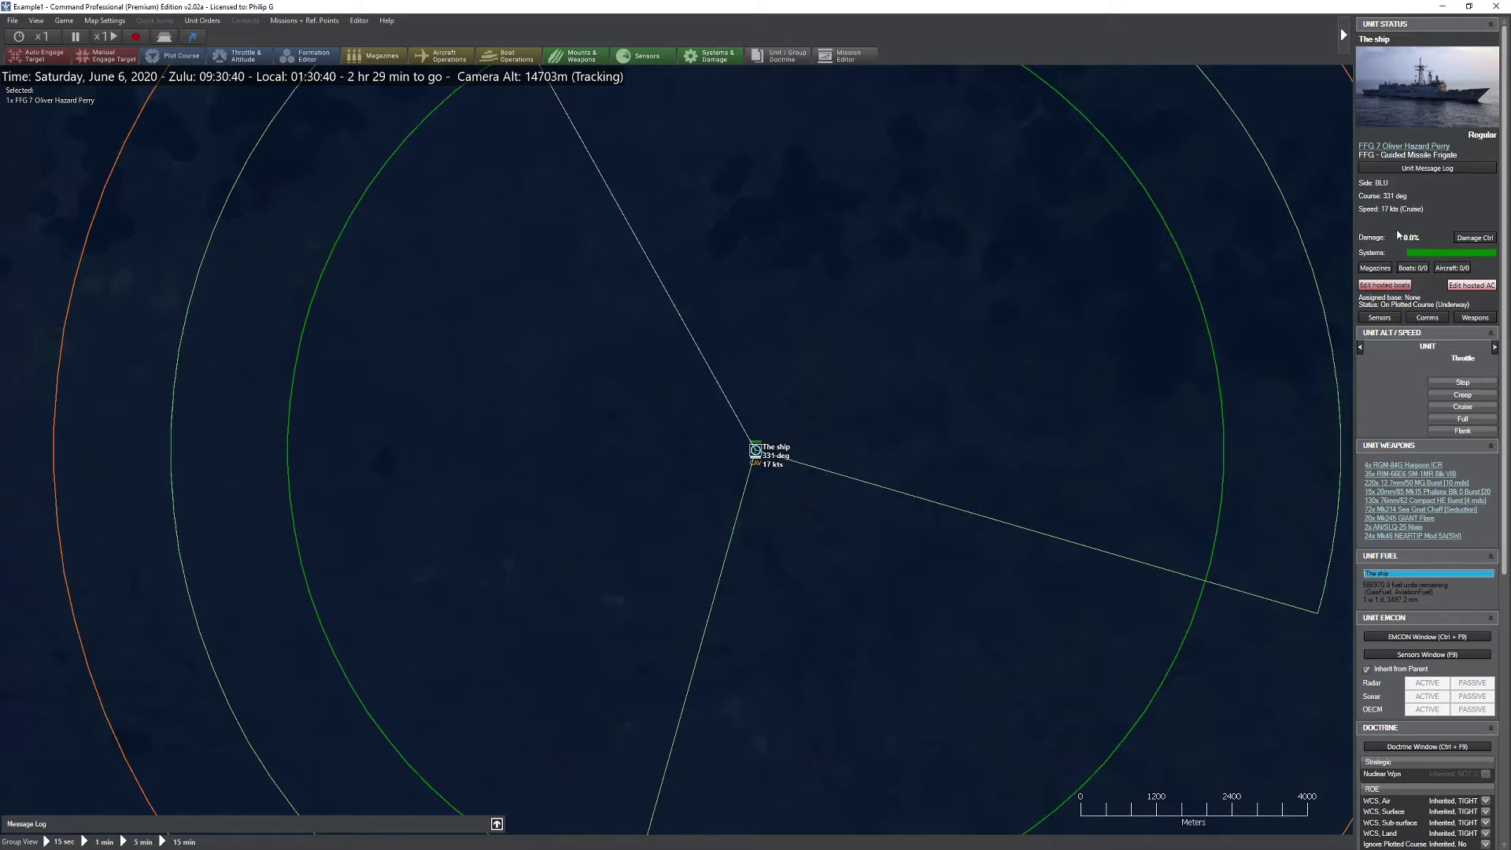
left_click(1476, 238)
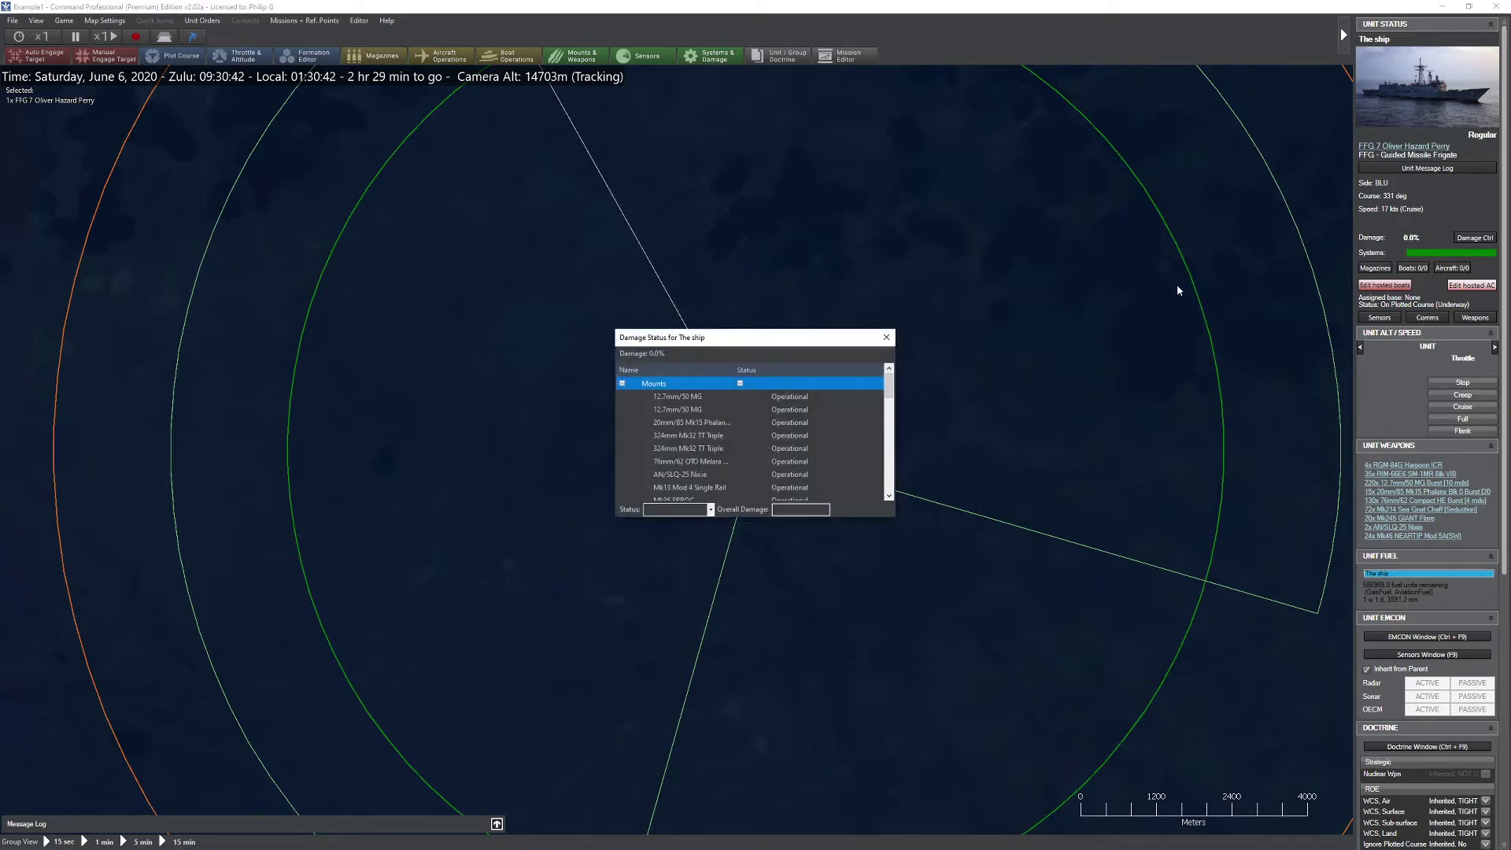
scroll(850, 377, "down", 5)
left_click(883, 342)
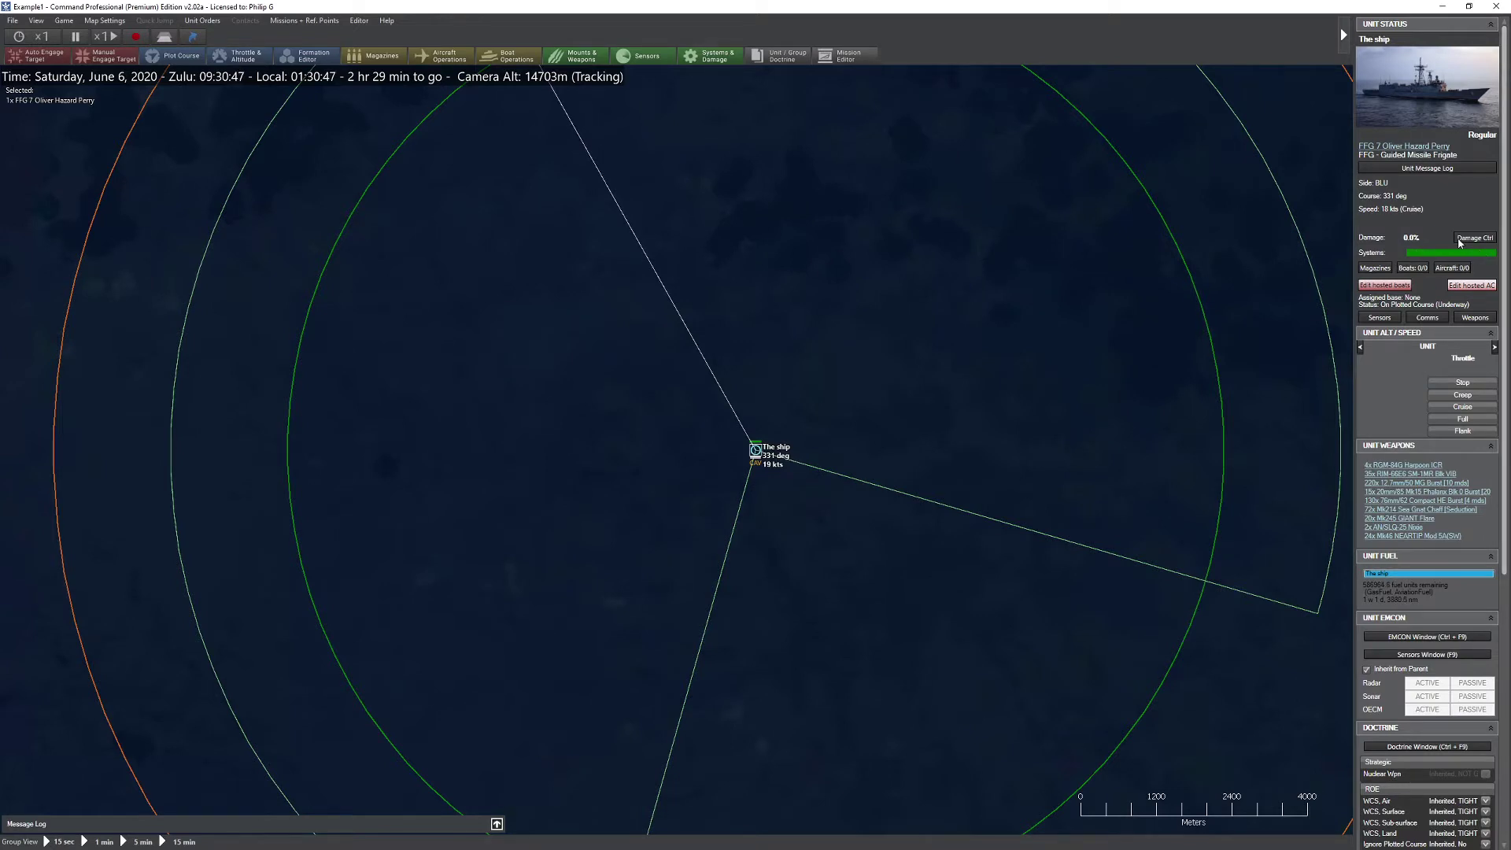
- Set the status of both 324mm Mk32 TT Triple mounts to Destroyed and recheck the ship's damage list
left_click(1468, 238)
left_click(717, 425)
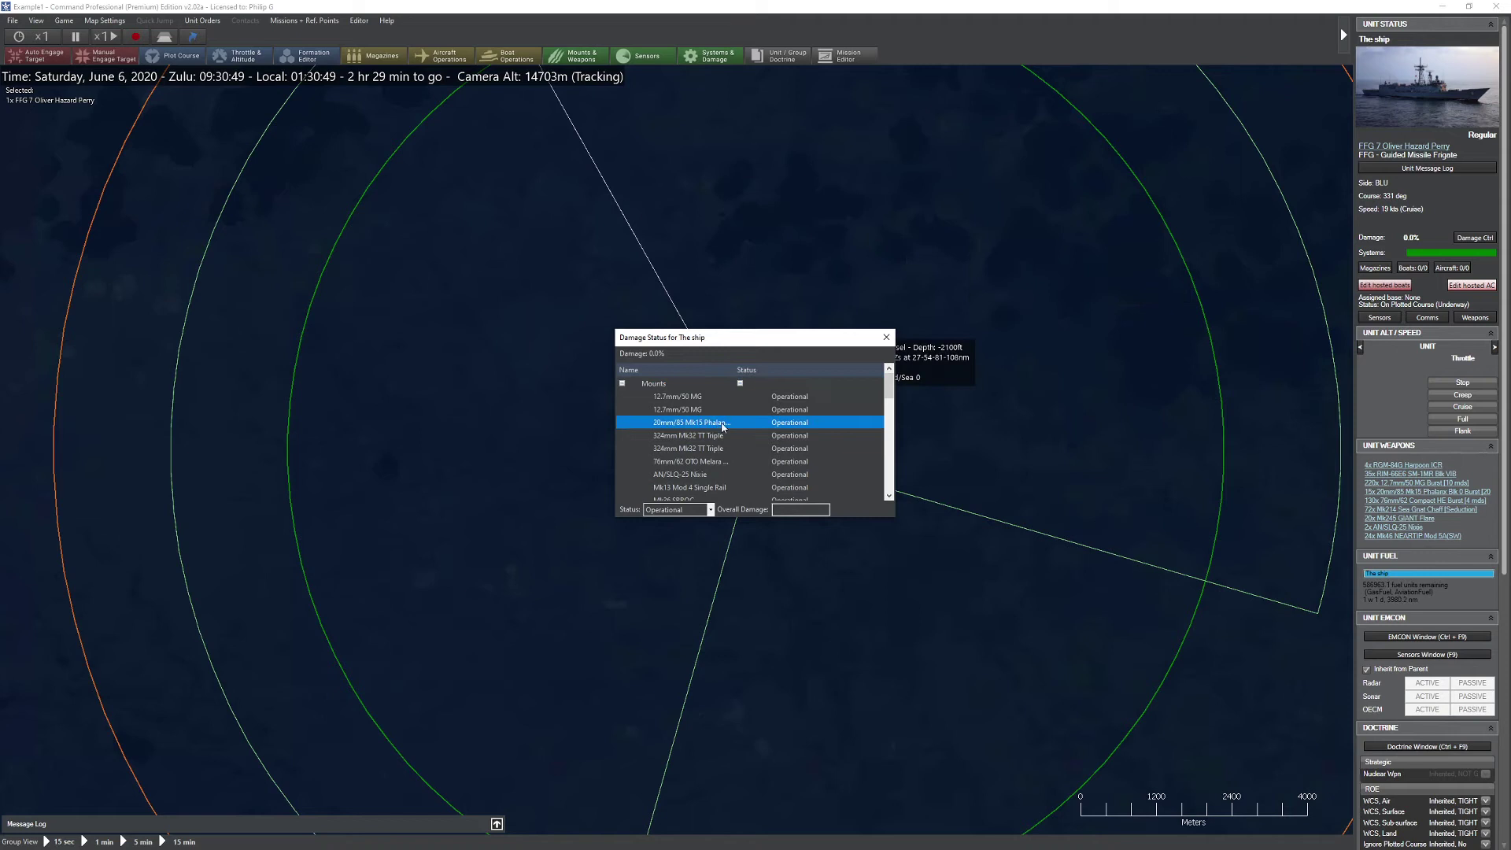
left_click(736, 435)
left_click(711, 509)
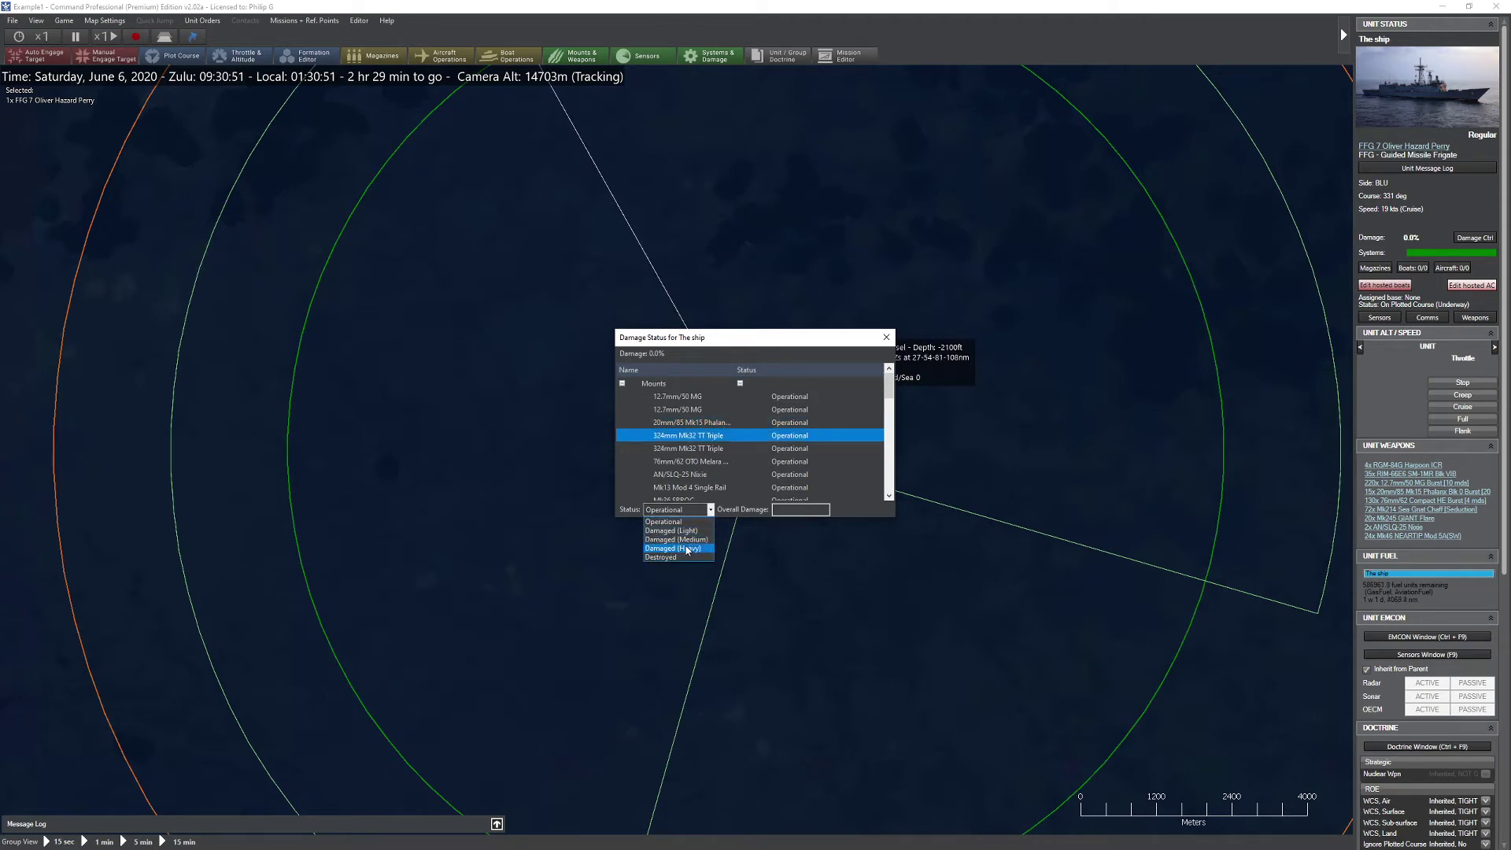
left_click(676, 551)
left_click(713, 448)
left_click(711, 510)
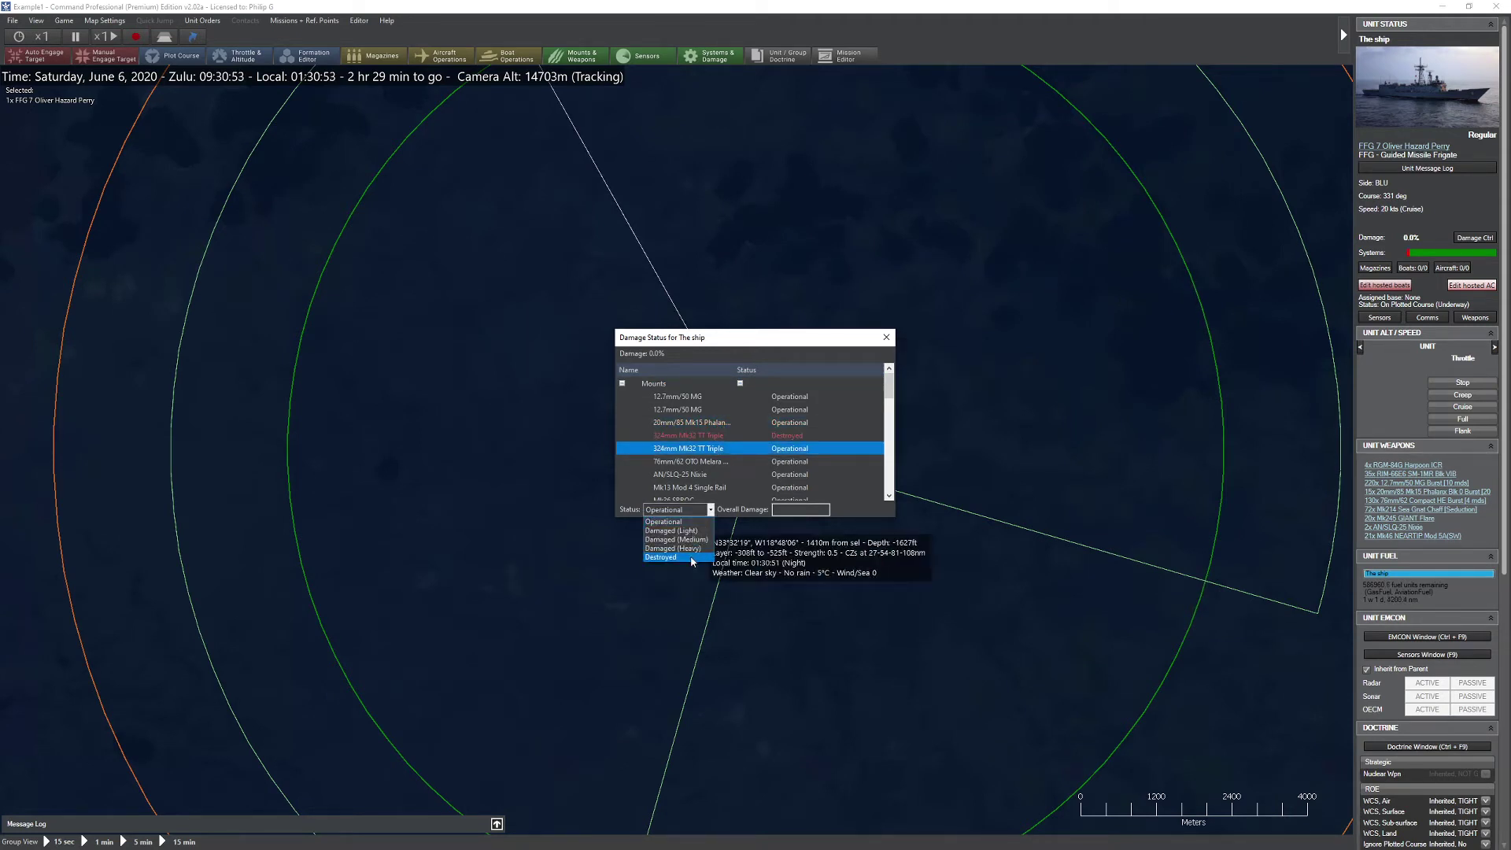
left_click(694, 553)
left_click(886, 337)
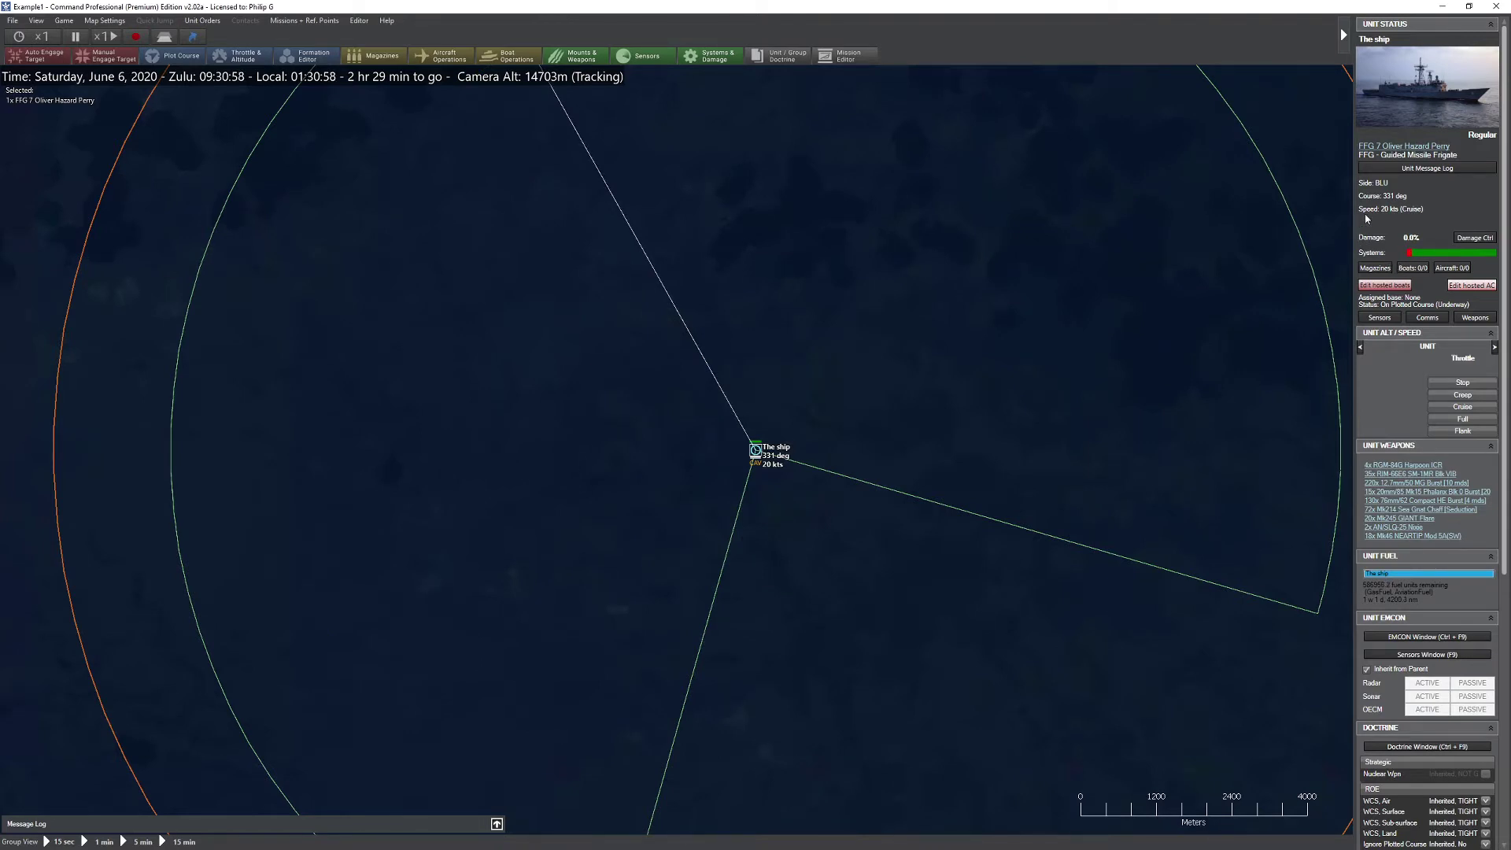
left_click(1475, 238)
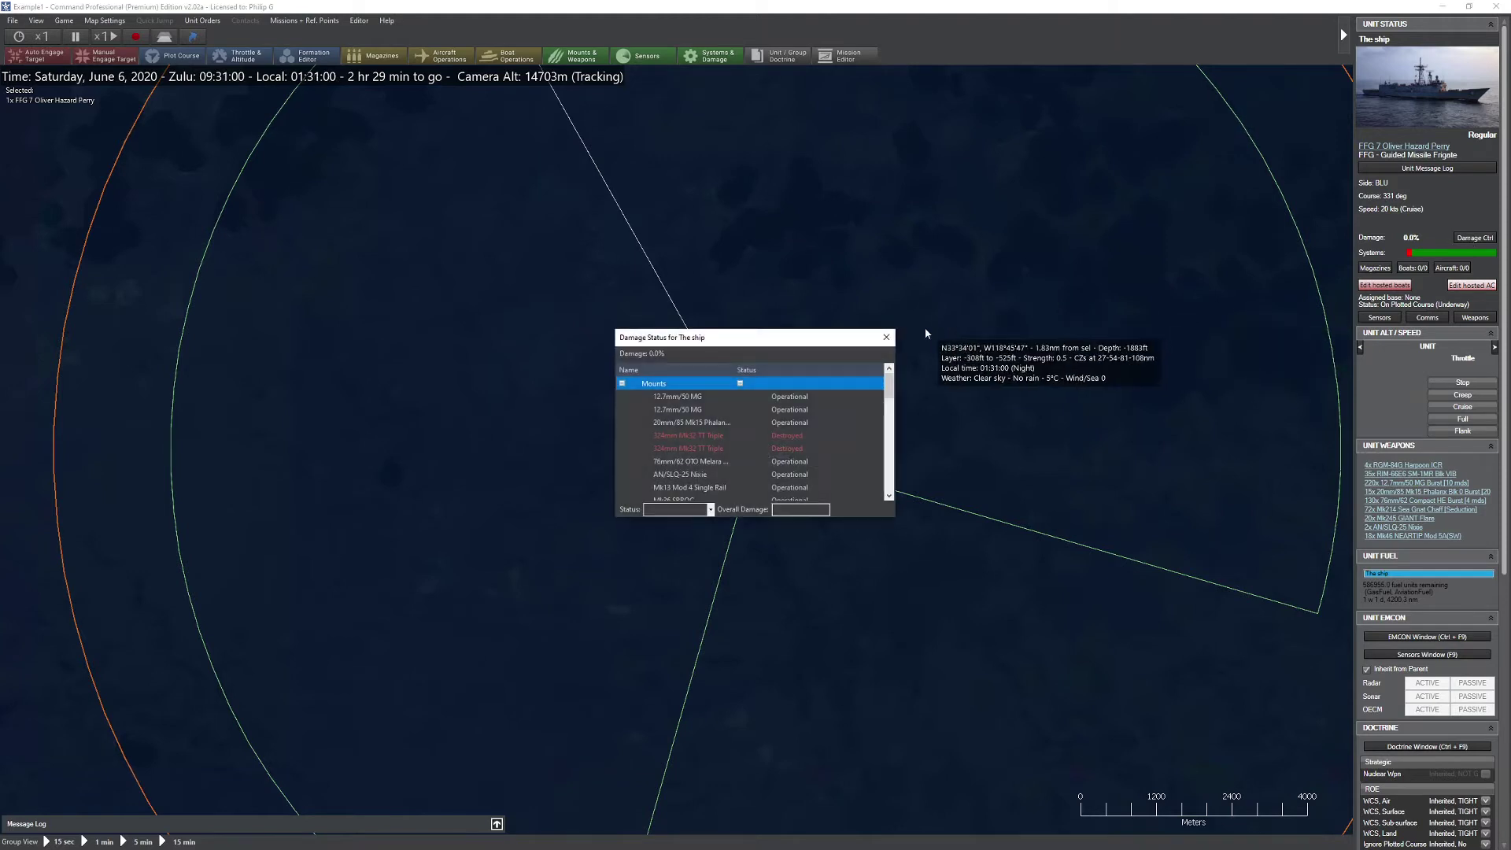
left_click(886, 338)
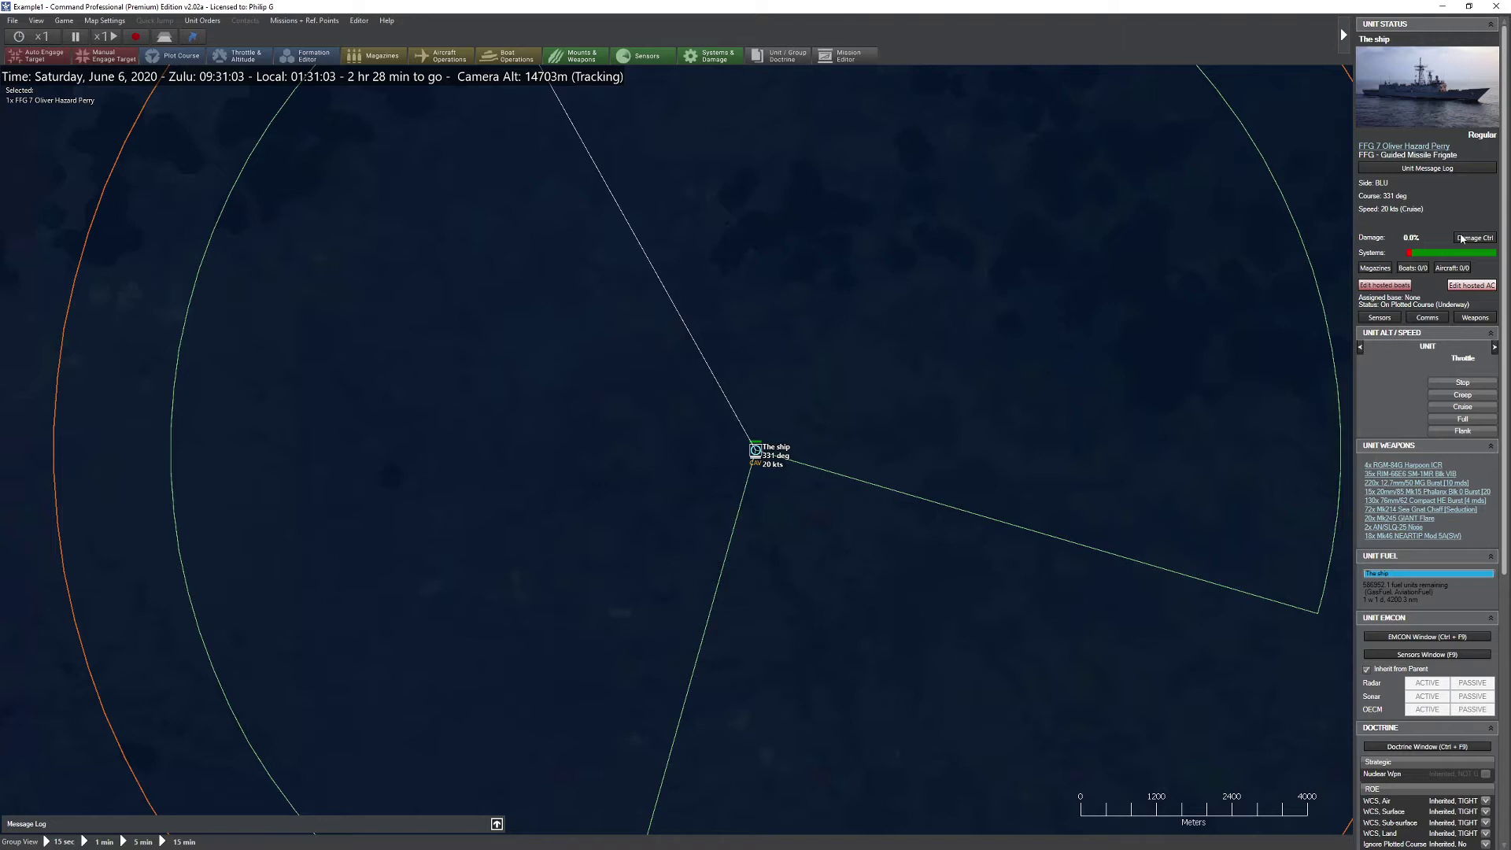
- Examine the status of the ship's magazines, including the 76mm/62 OTO Melara Compact mount magazine
left_click(1373, 268)
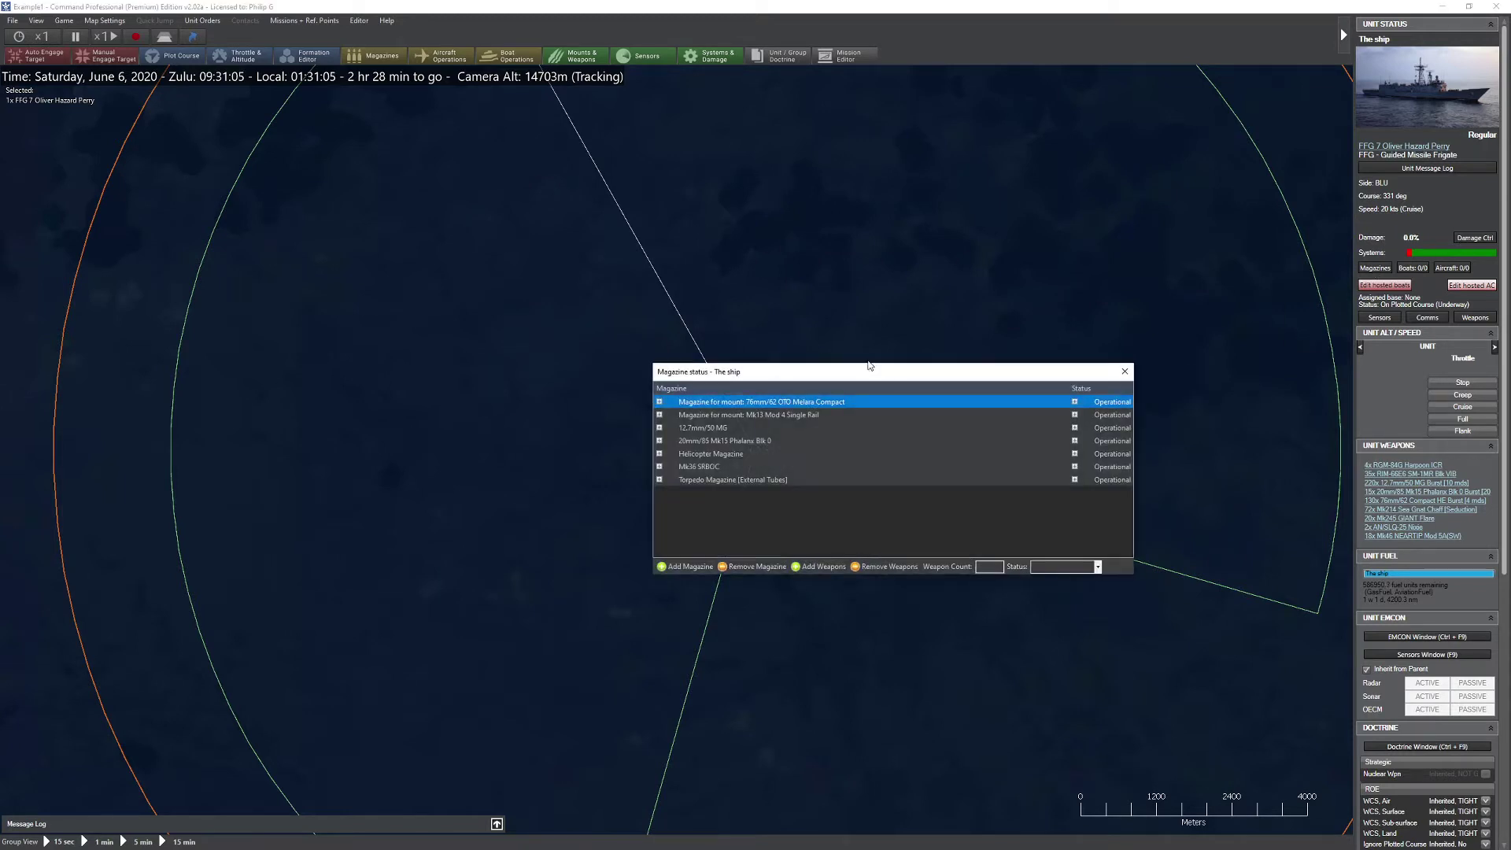
left_click_drag(732, 372, 621, 346)
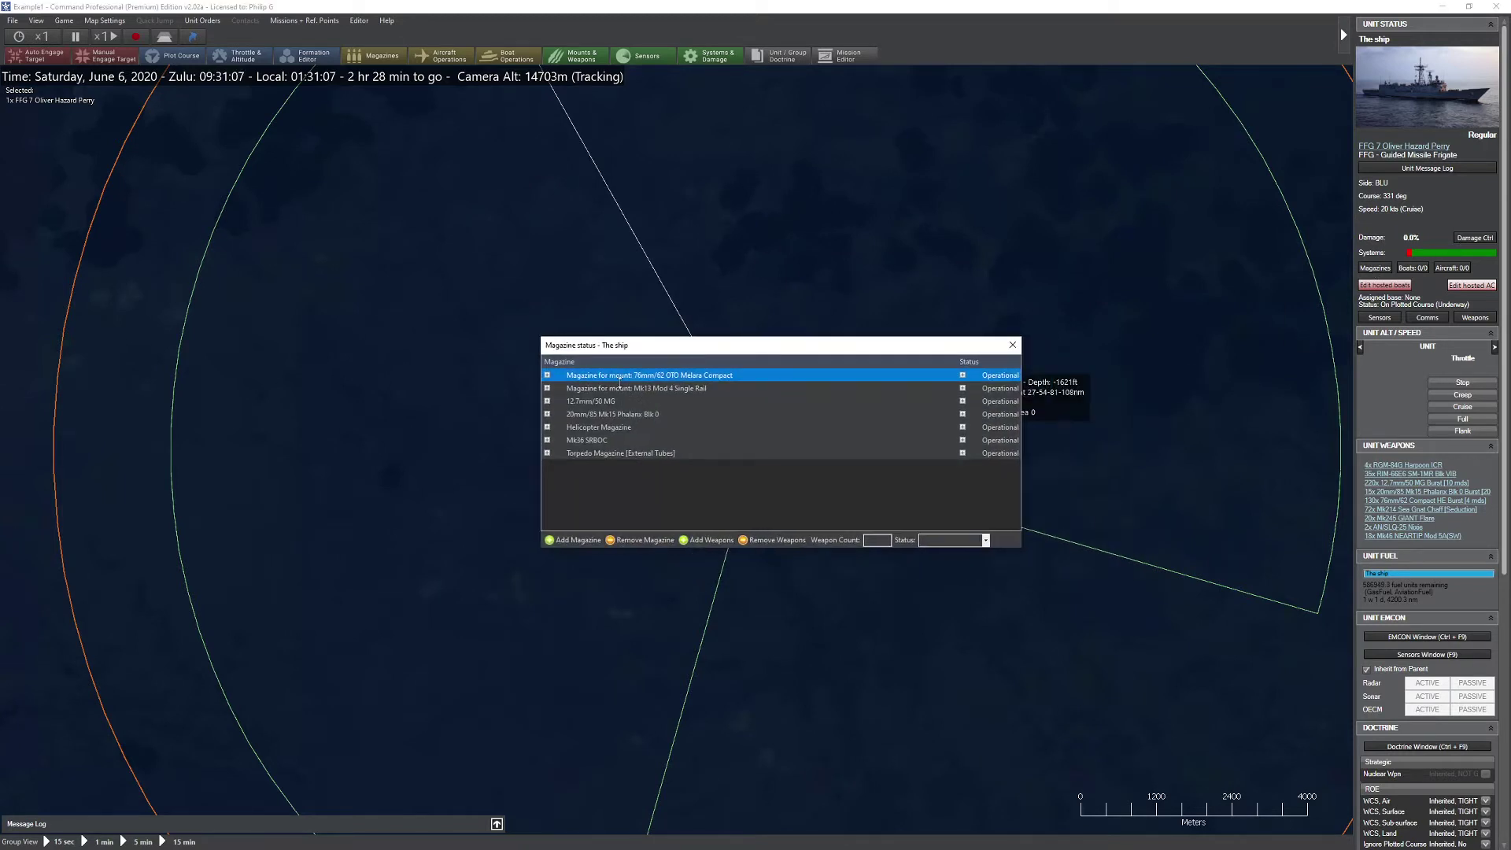
left_click(547, 375)
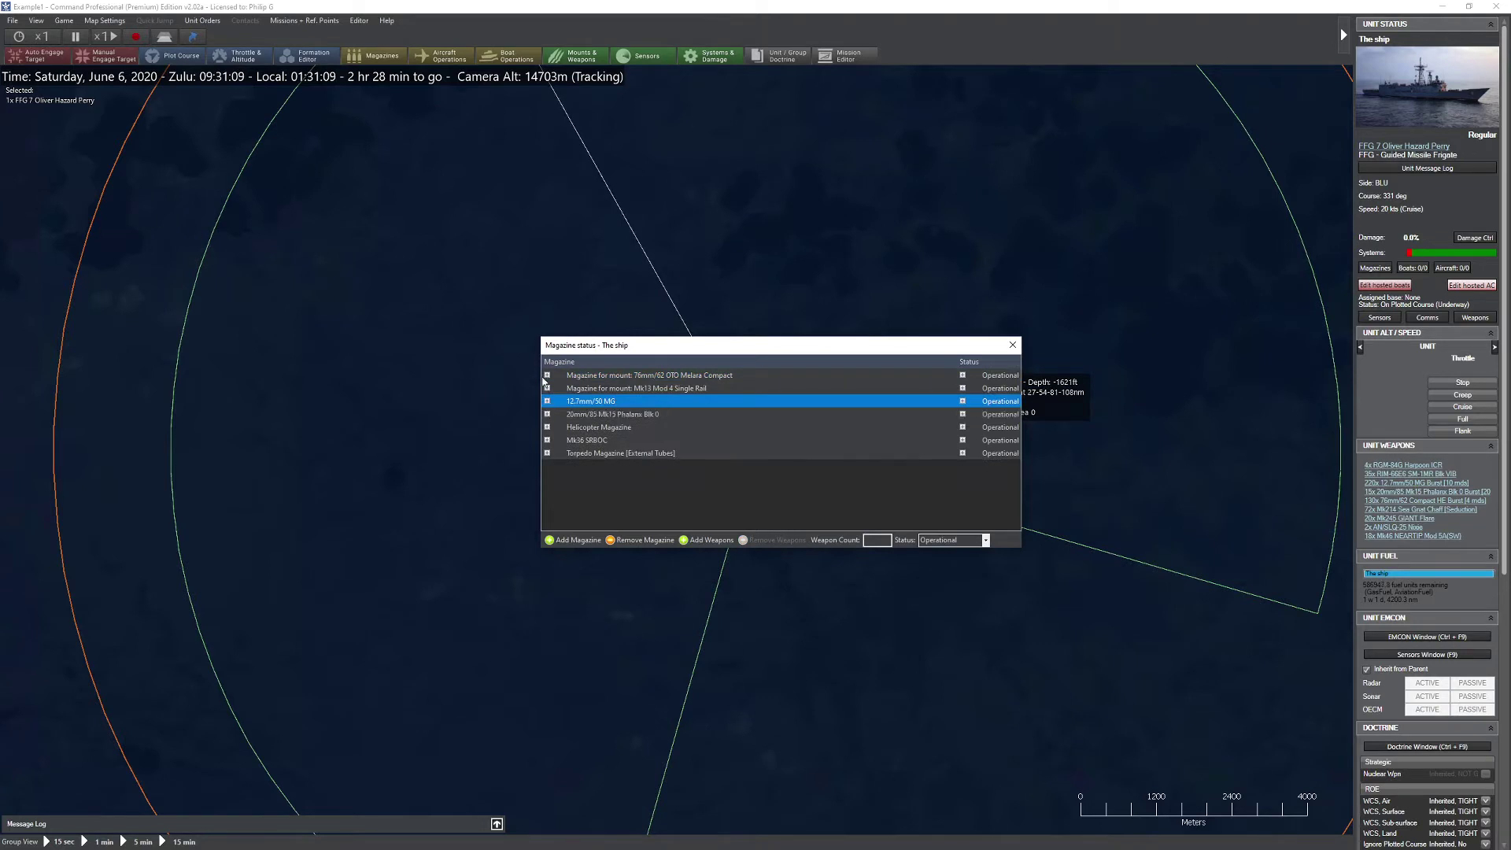
left_click(1013, 345)
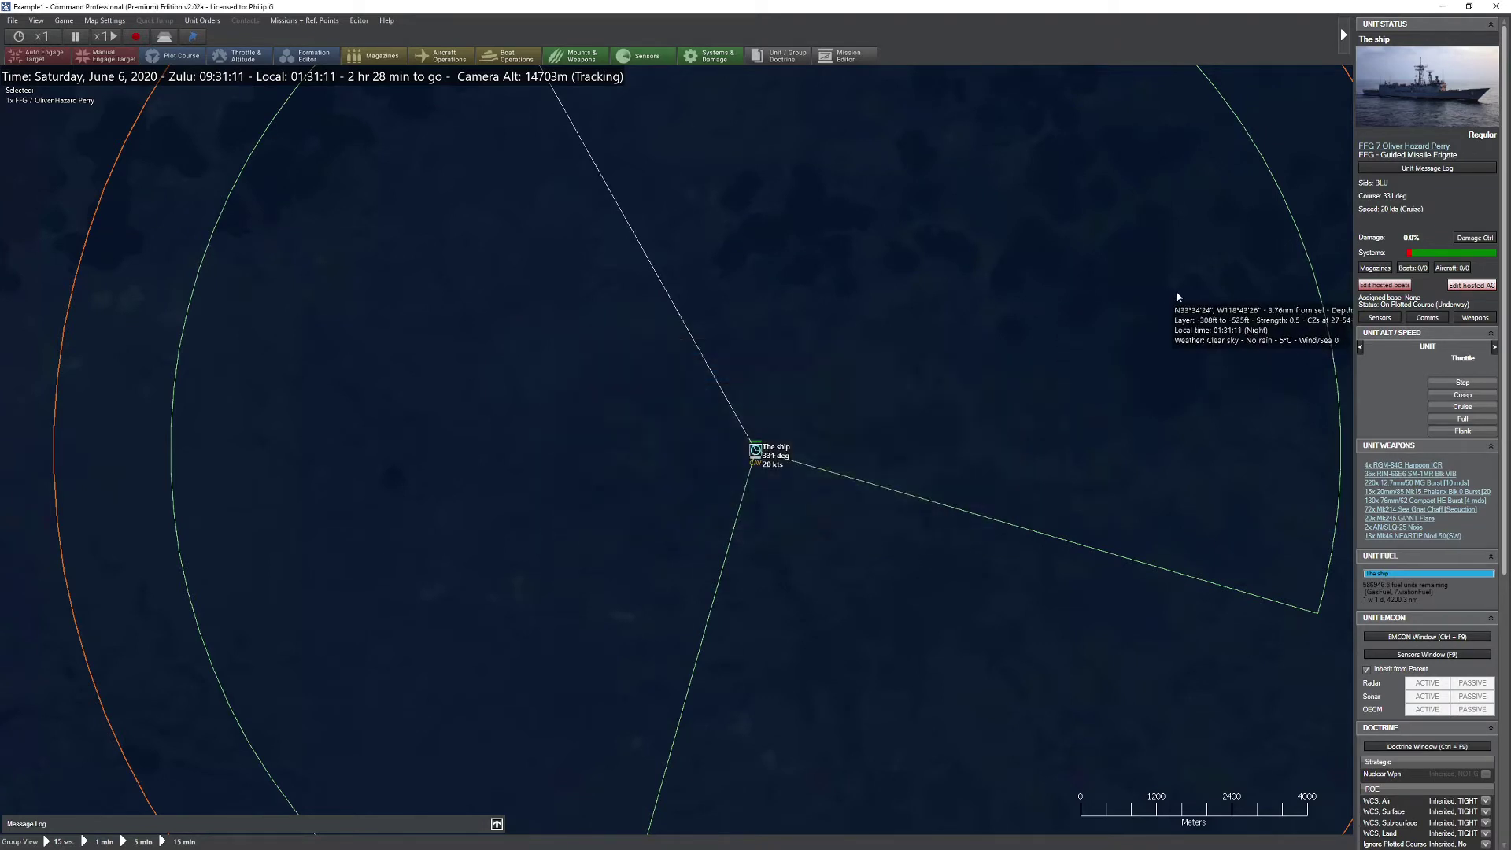
- Inspect the ship's boat status and its docking facilities
left_click(1410, 268)
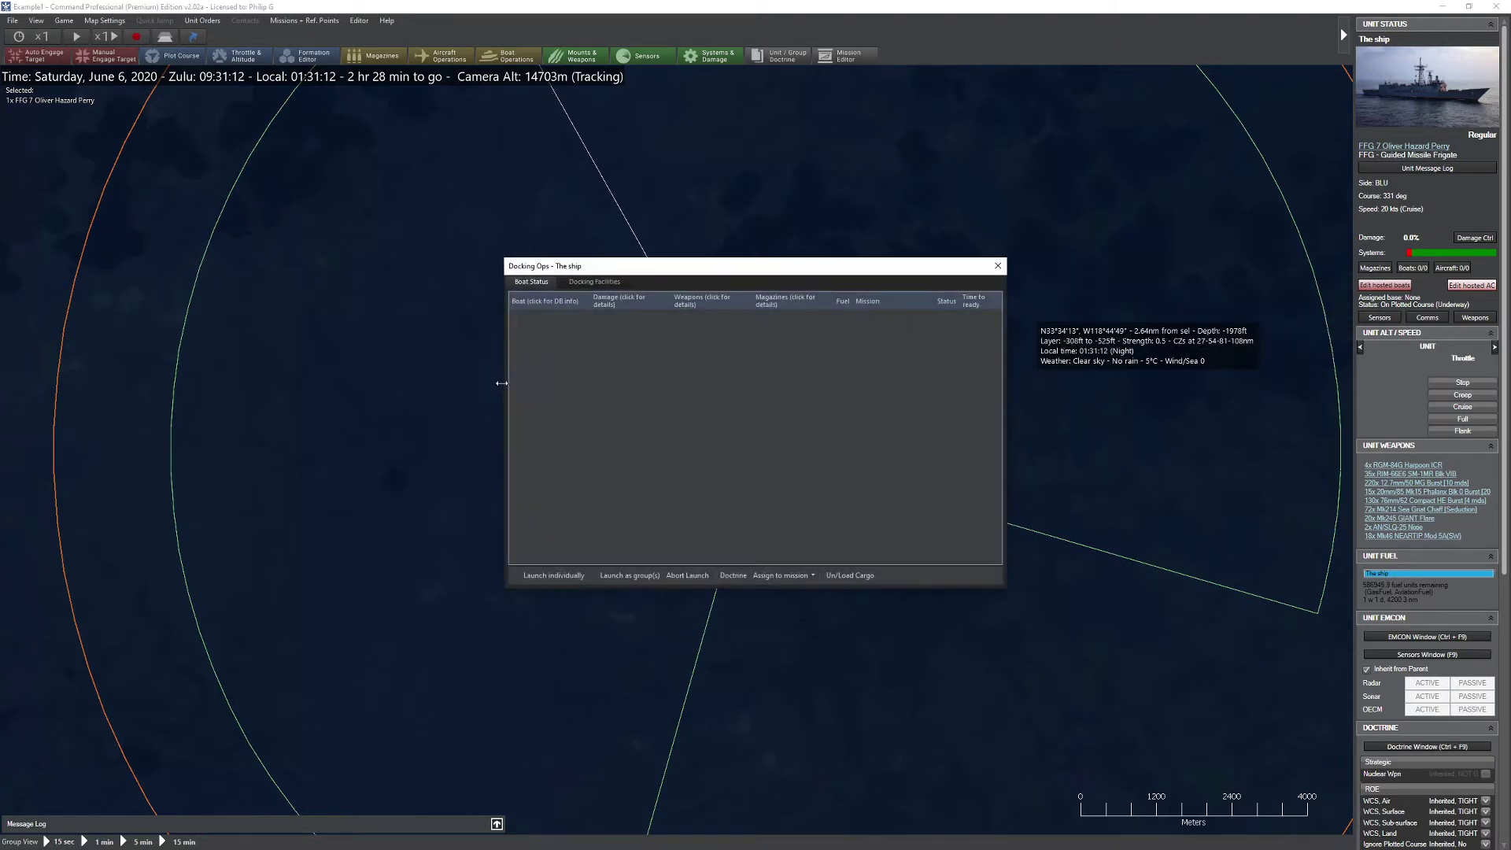
left_click(595, 282)
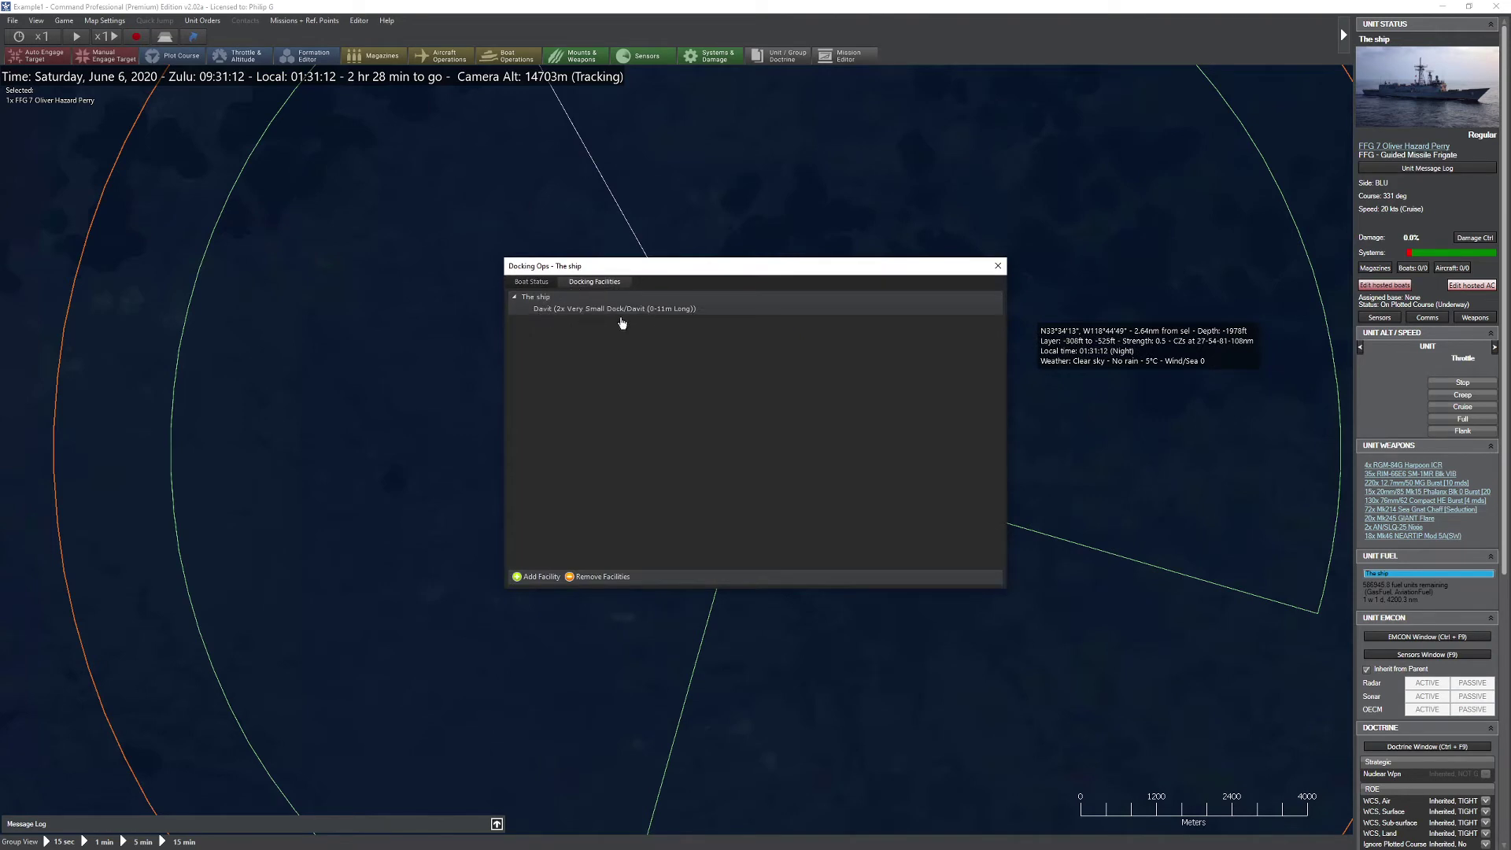
left_click(998, 266)
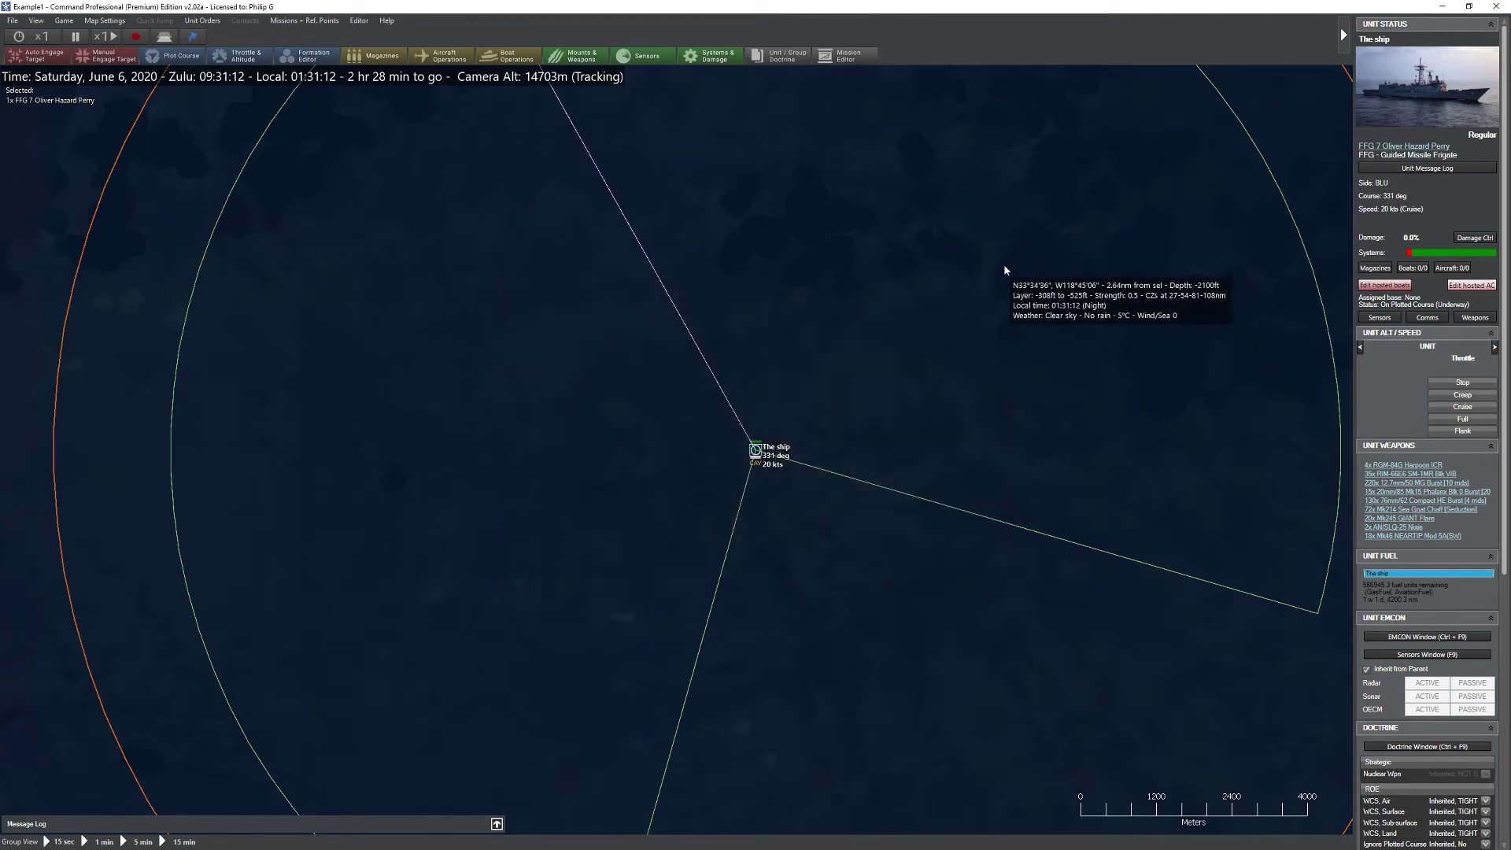
- Add two 7m RHIB -- Generic (Navy), Basic boats to the ship's docked boats and check their boat status
key("ctrl+F7")
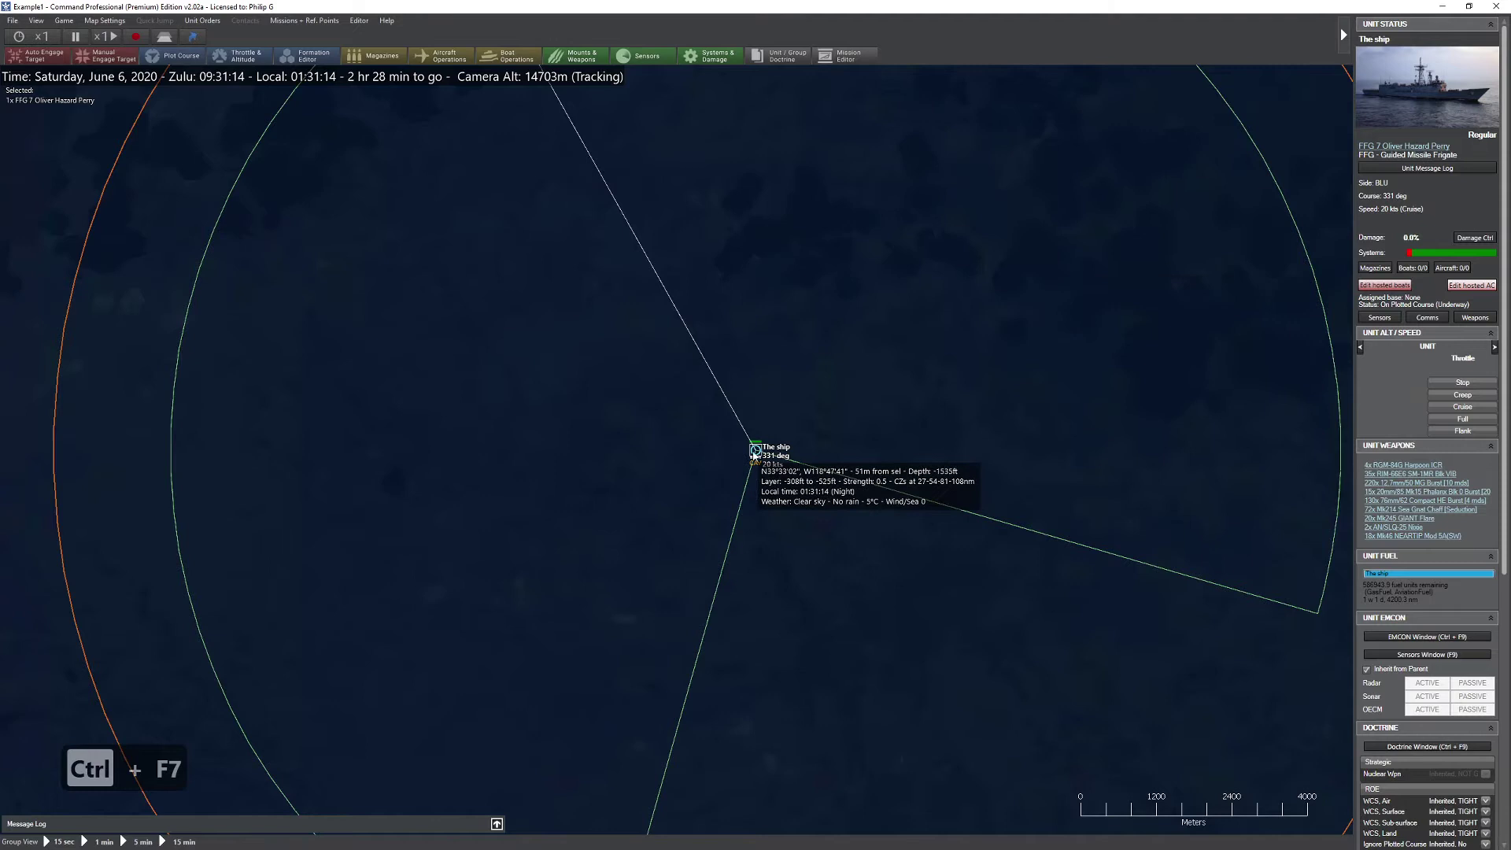
key("ctrl+F7")
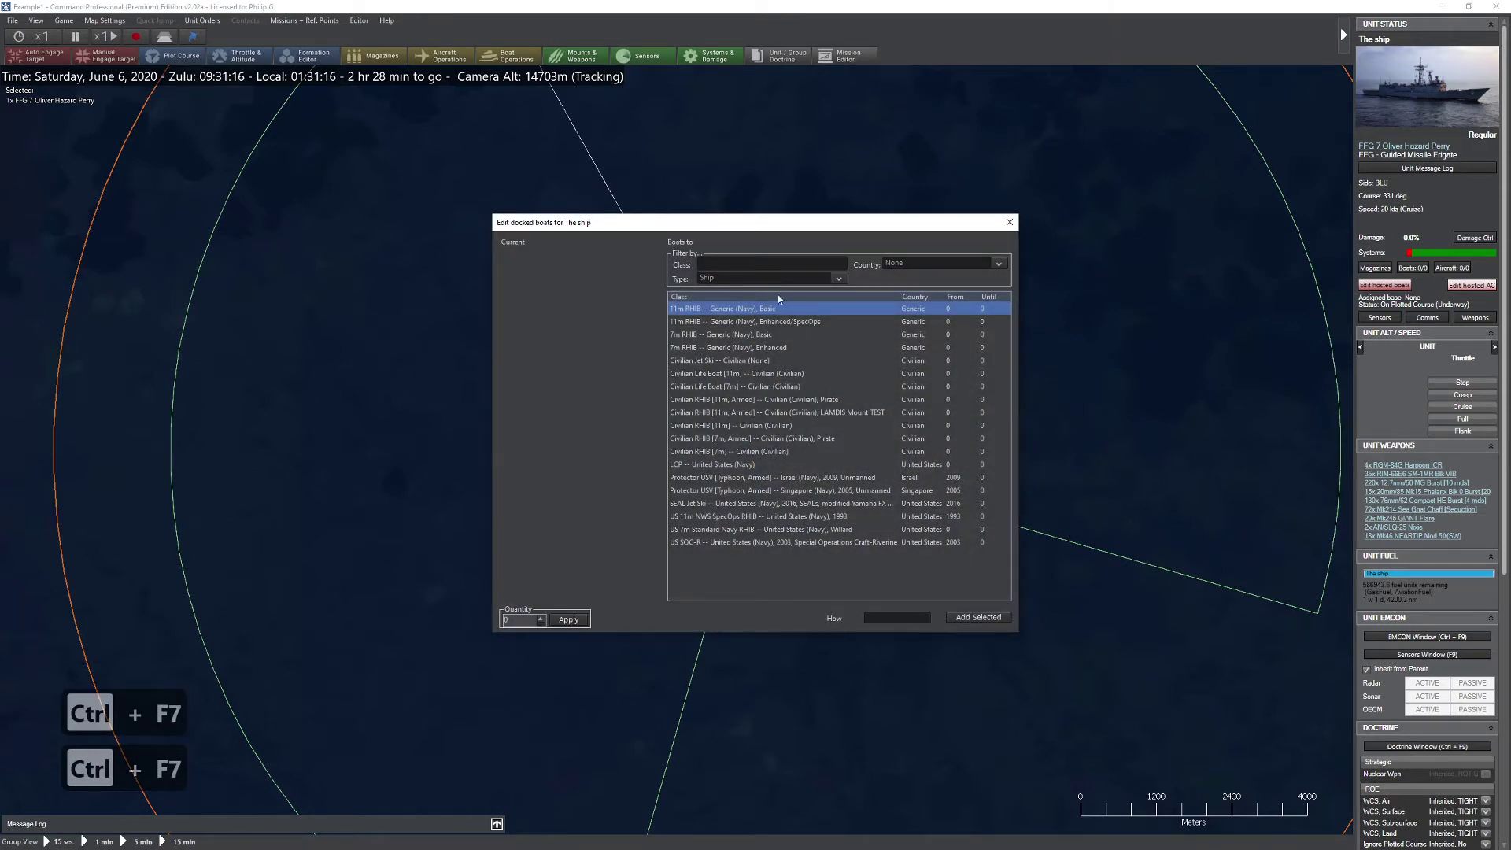
left_click(831, 333)
type("2")
left_click(976, 618)
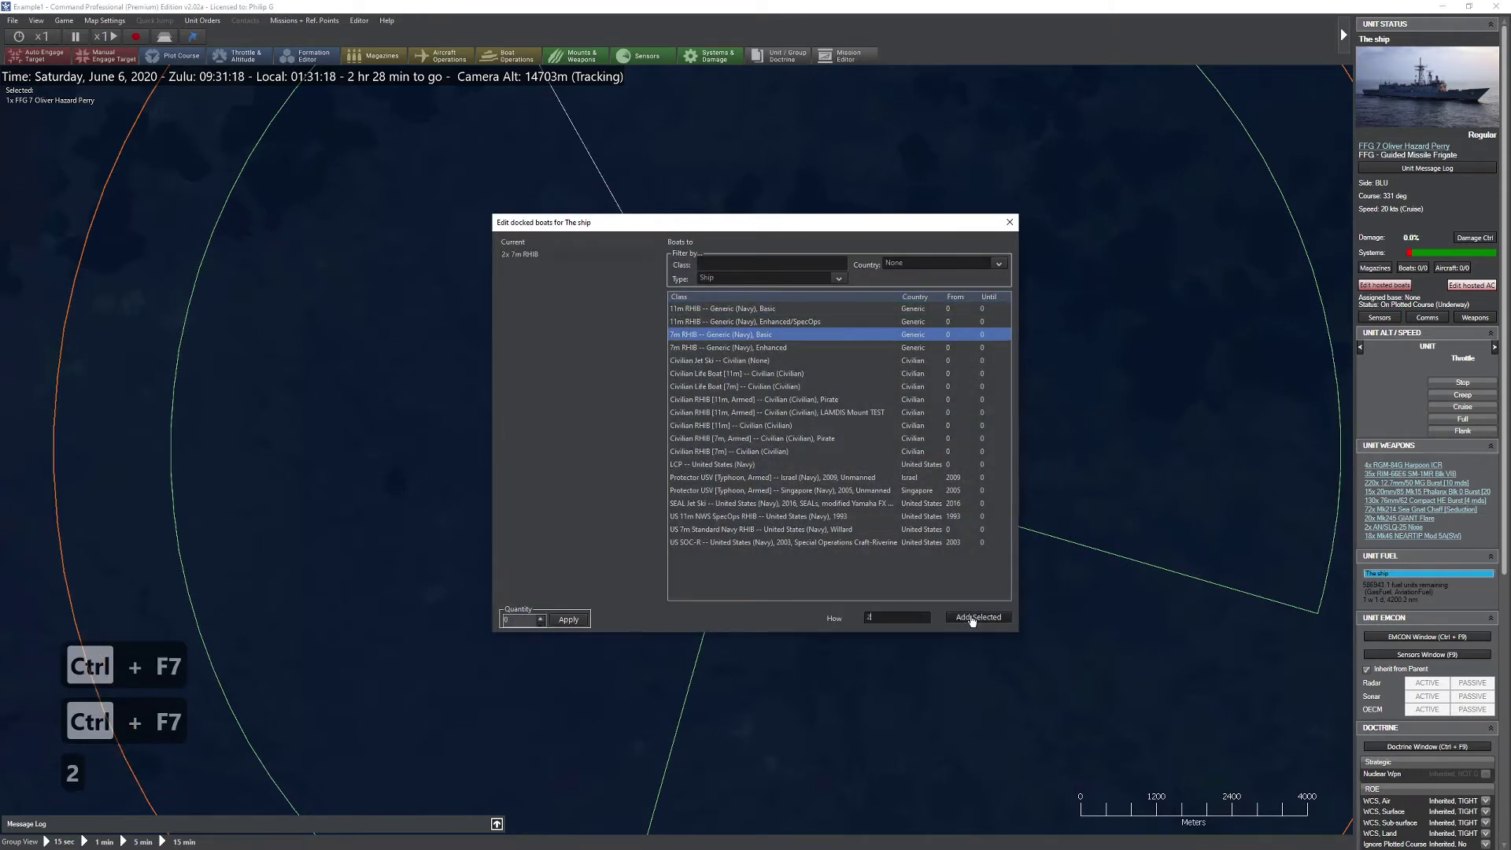
key("Escape")
key("F7")
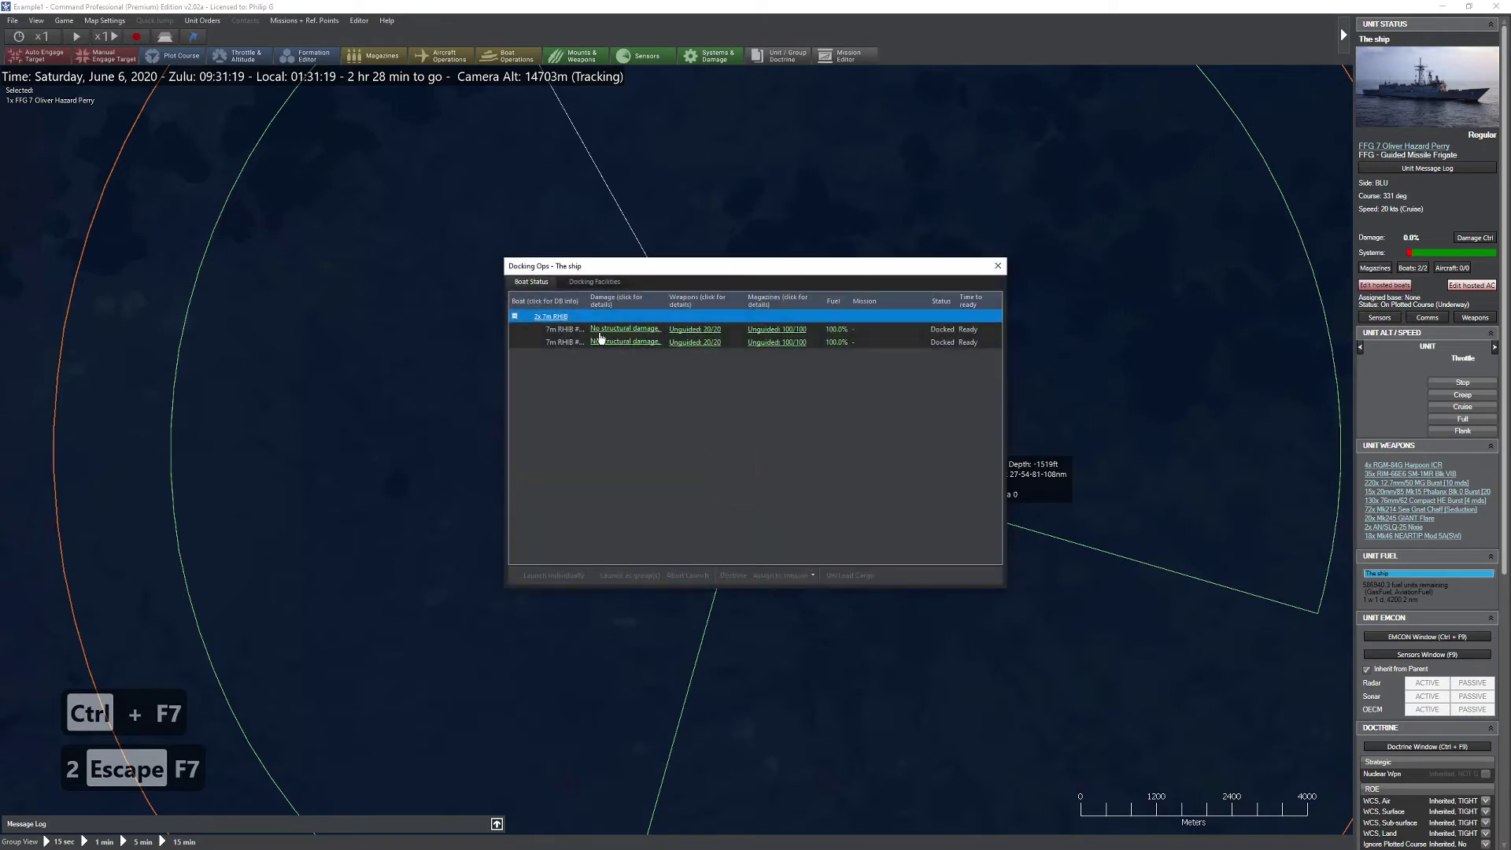
left_click(998, 267)
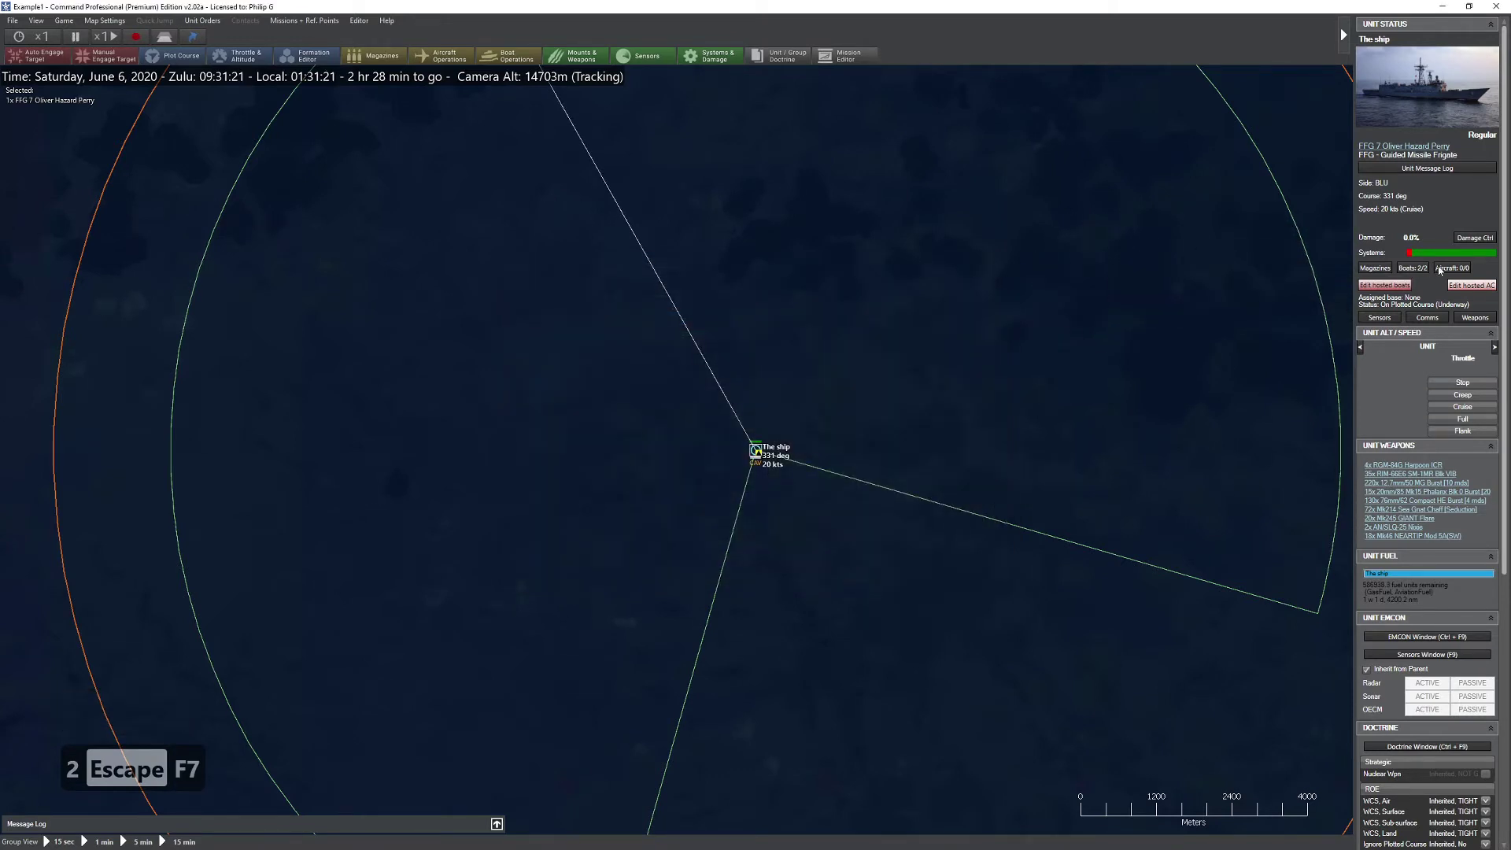
- Add one SH-2F Seasprite -- United States (Navy), 1987-1993 to the ship's hosted aircraft
key("ctrl+F6")
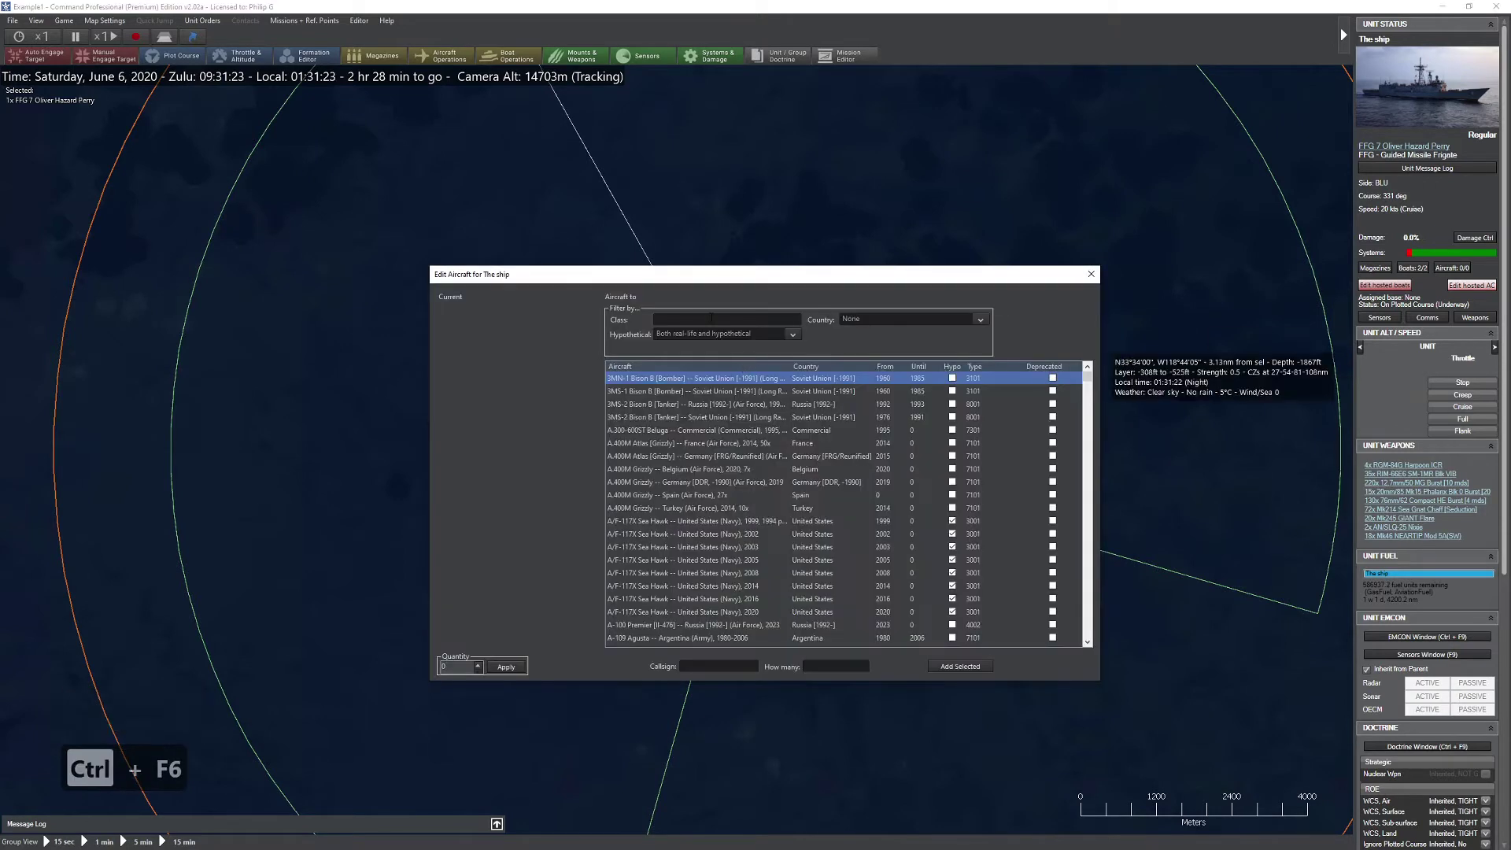
type("SH-2")
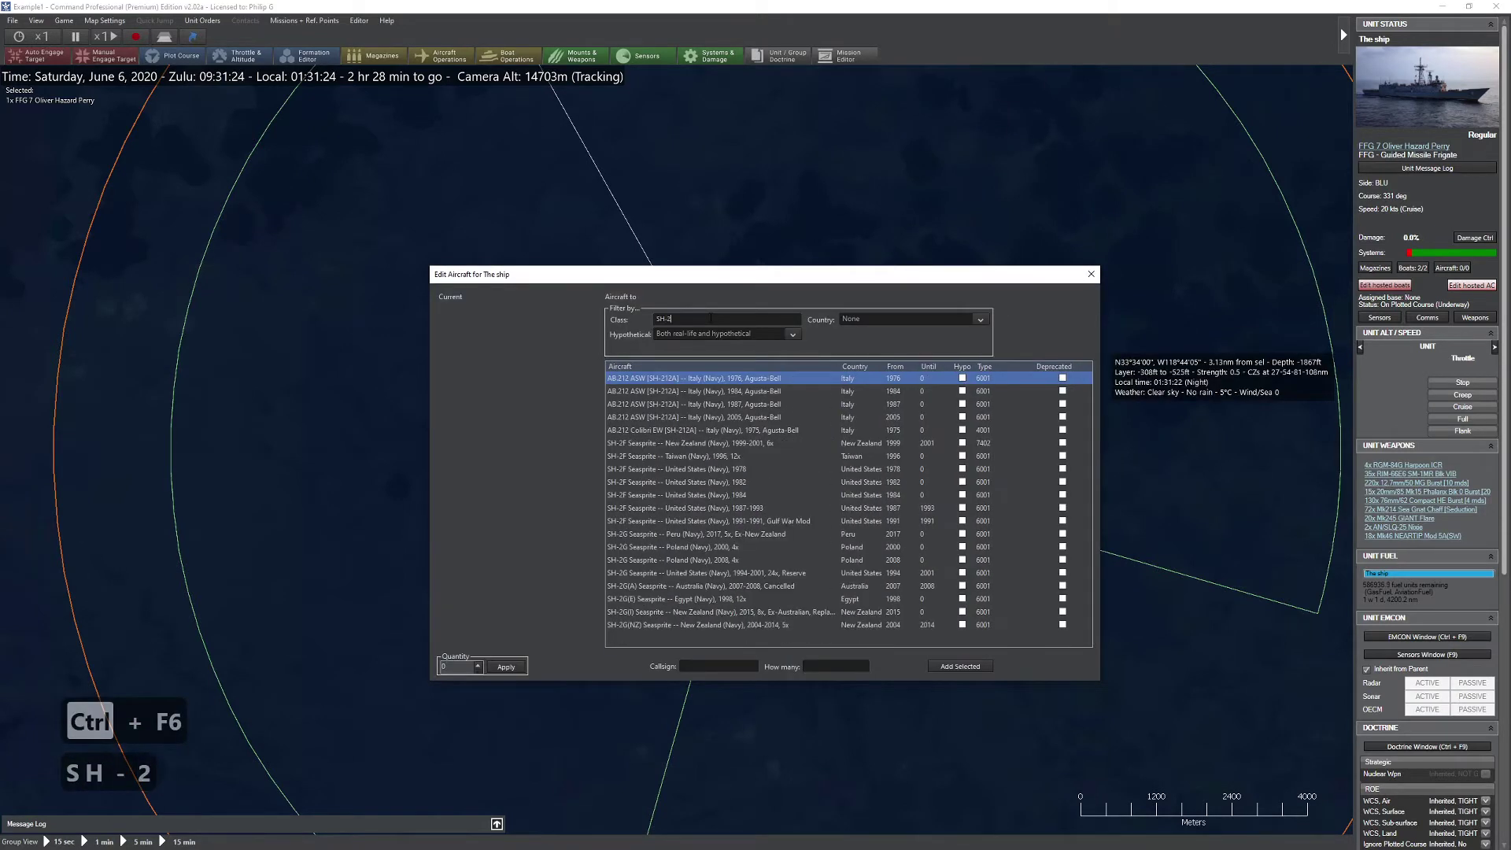
left_click(824, 508)
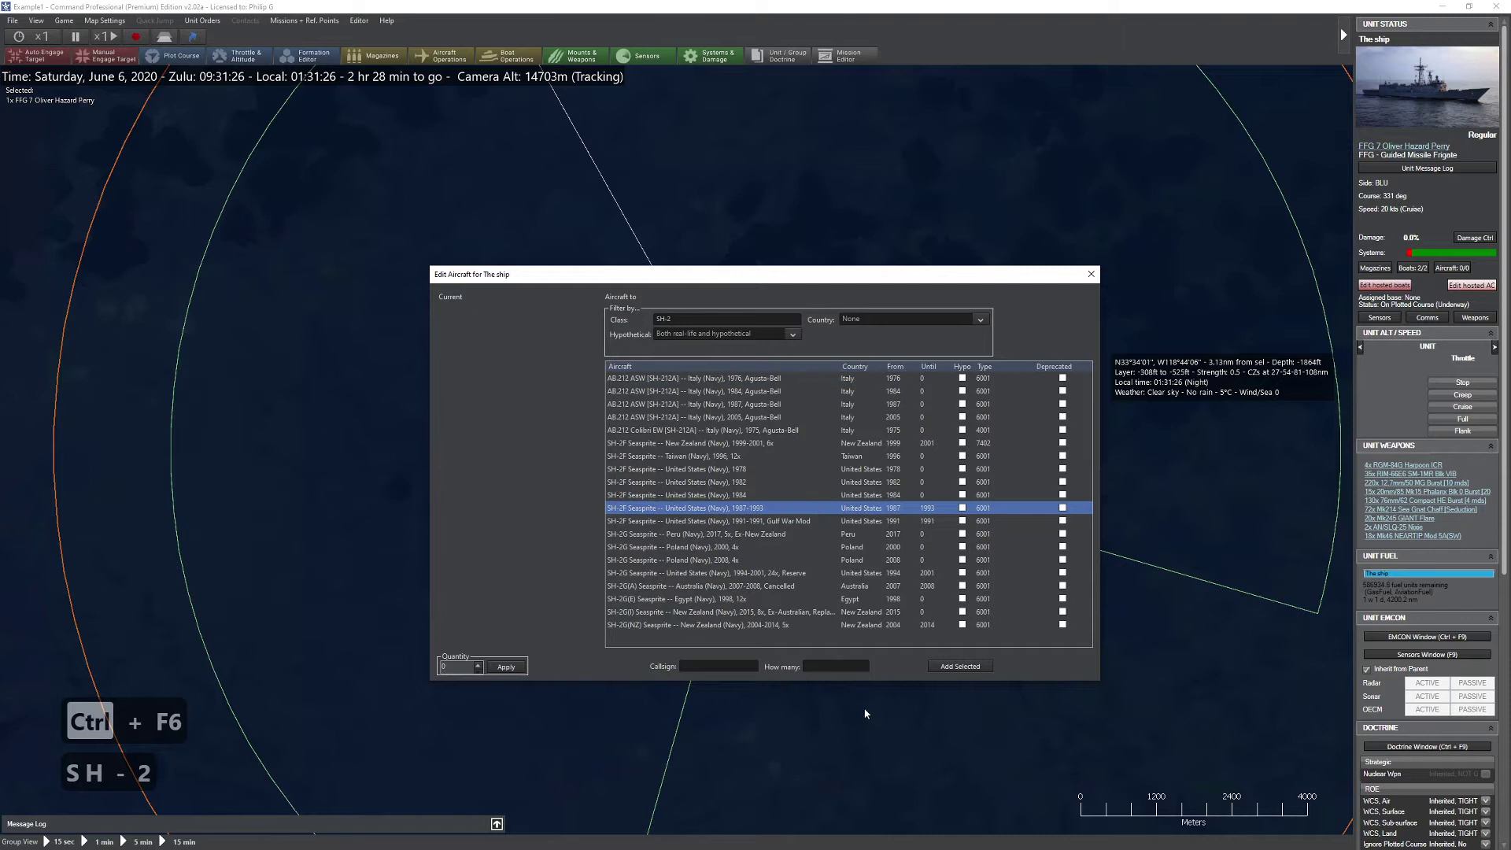
left_click(836, 666)
type("1")
left_click(960, 667)
key("Escape")
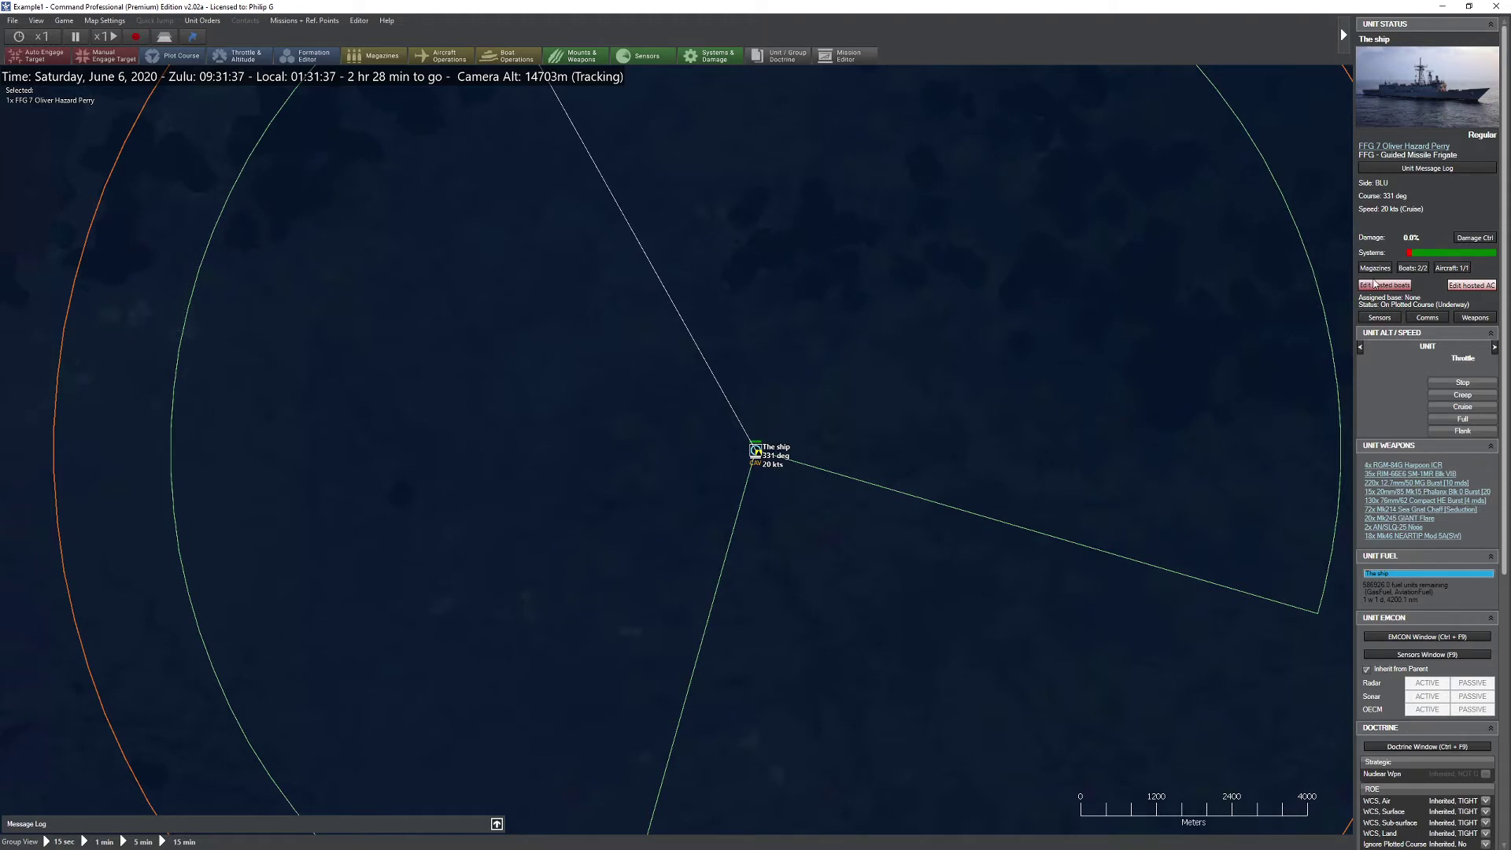
- Add a BLU facility of type Structure (Pier [Extra Large, 200-500m]) -- Generic at the Long Beach harbour
scroll(858, 391, "down", 3)
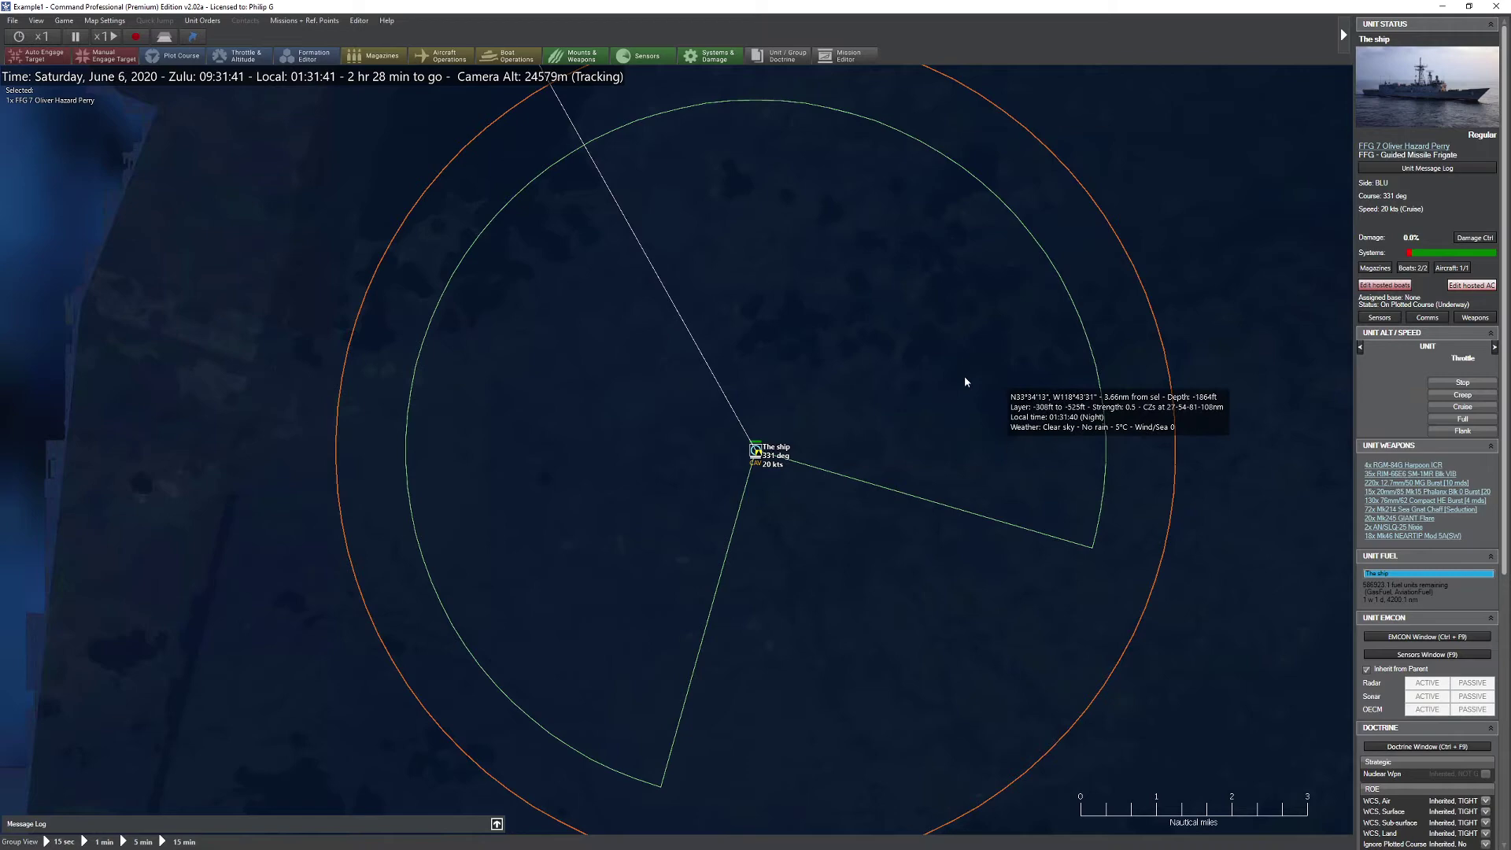
scroll(786, 409, "up", 3)
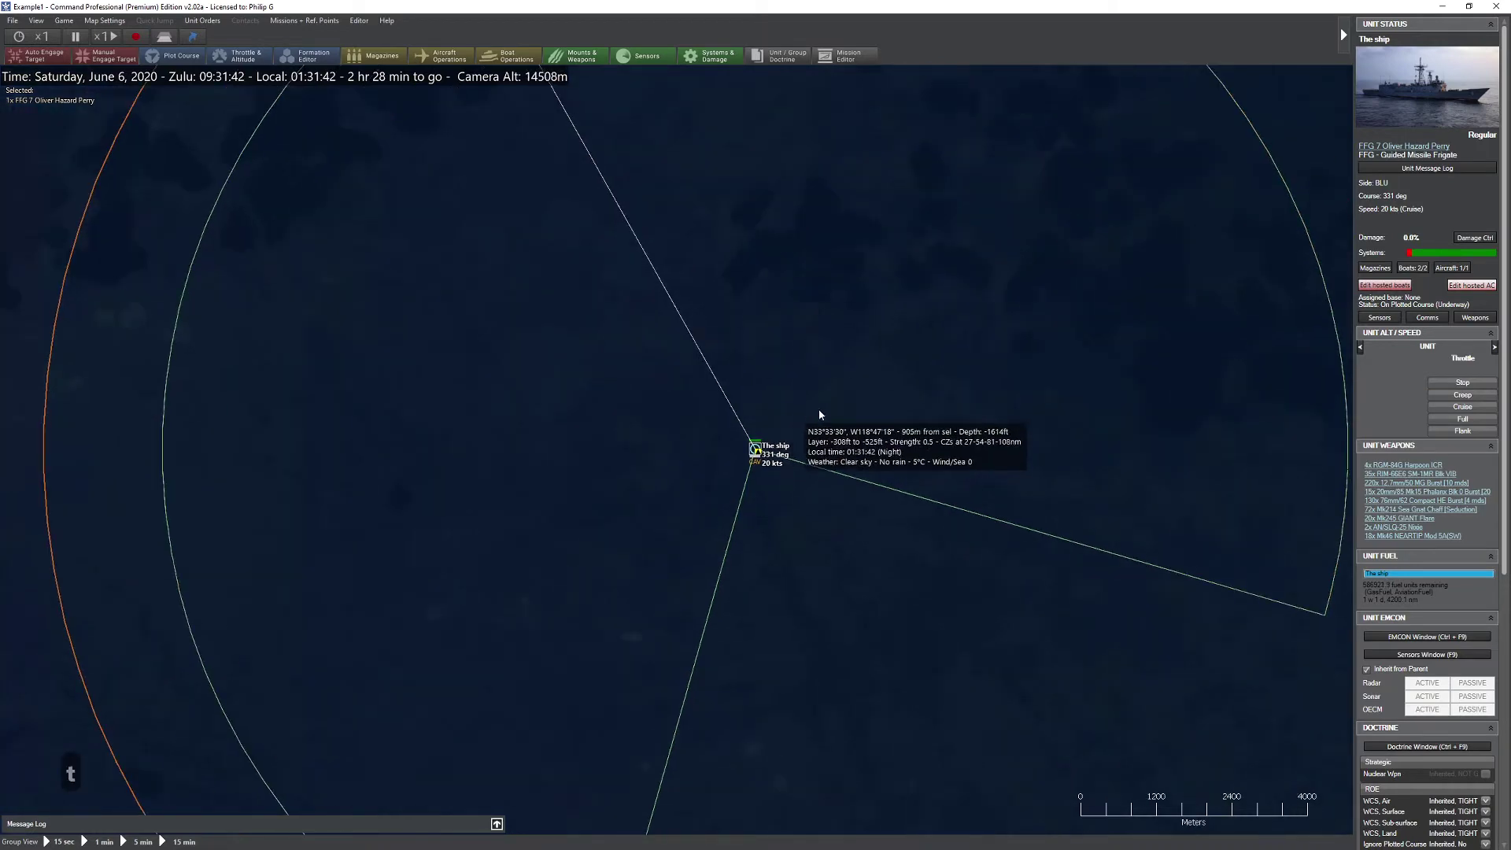
scroll(1032, 417, "down", 6)
scroll(879, 457, "down", 3)
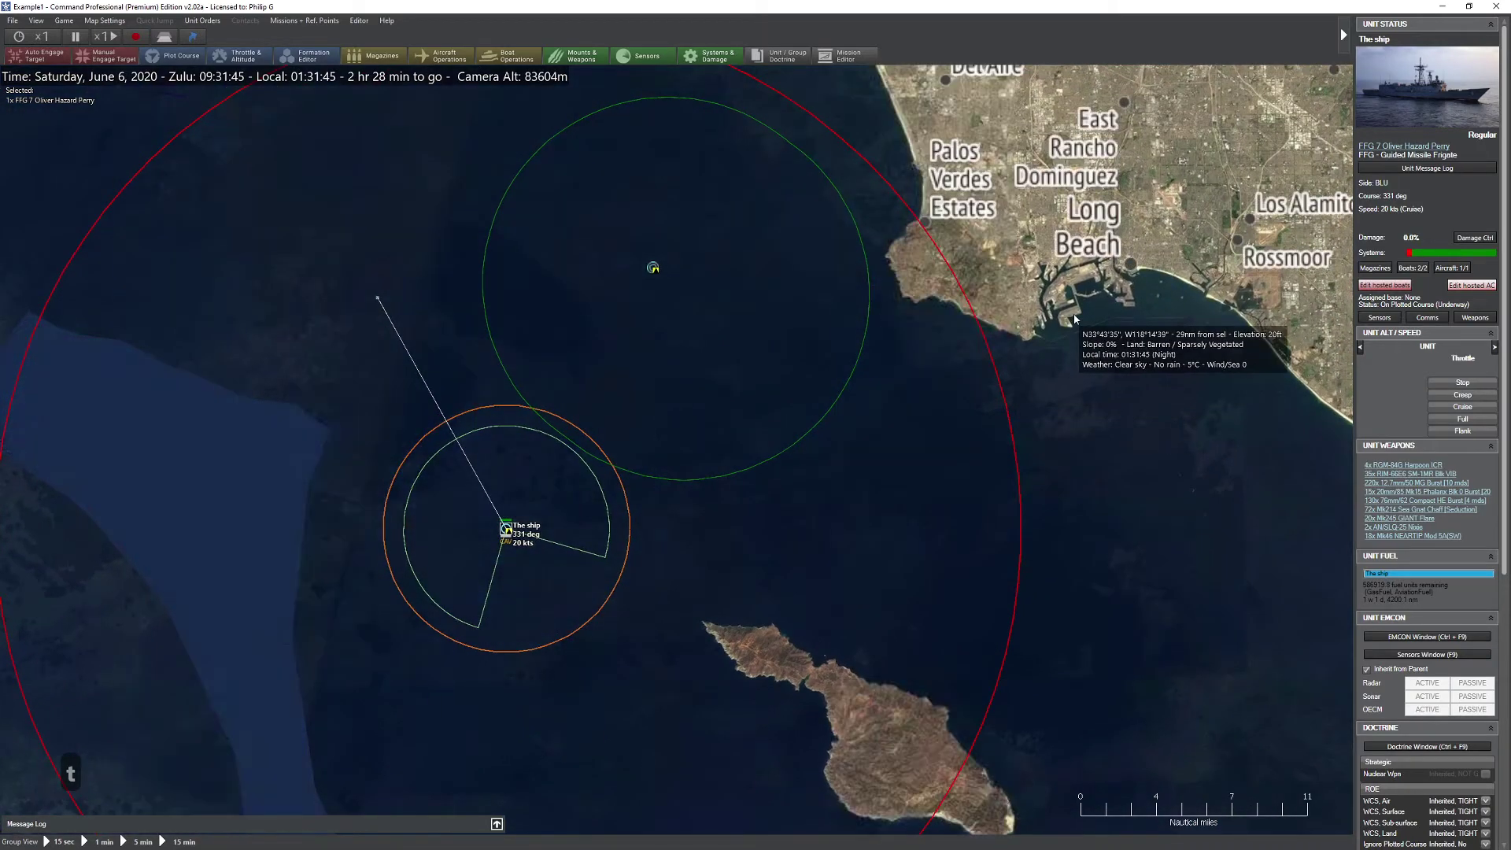
key("Insert")
left_click(1076, 318)
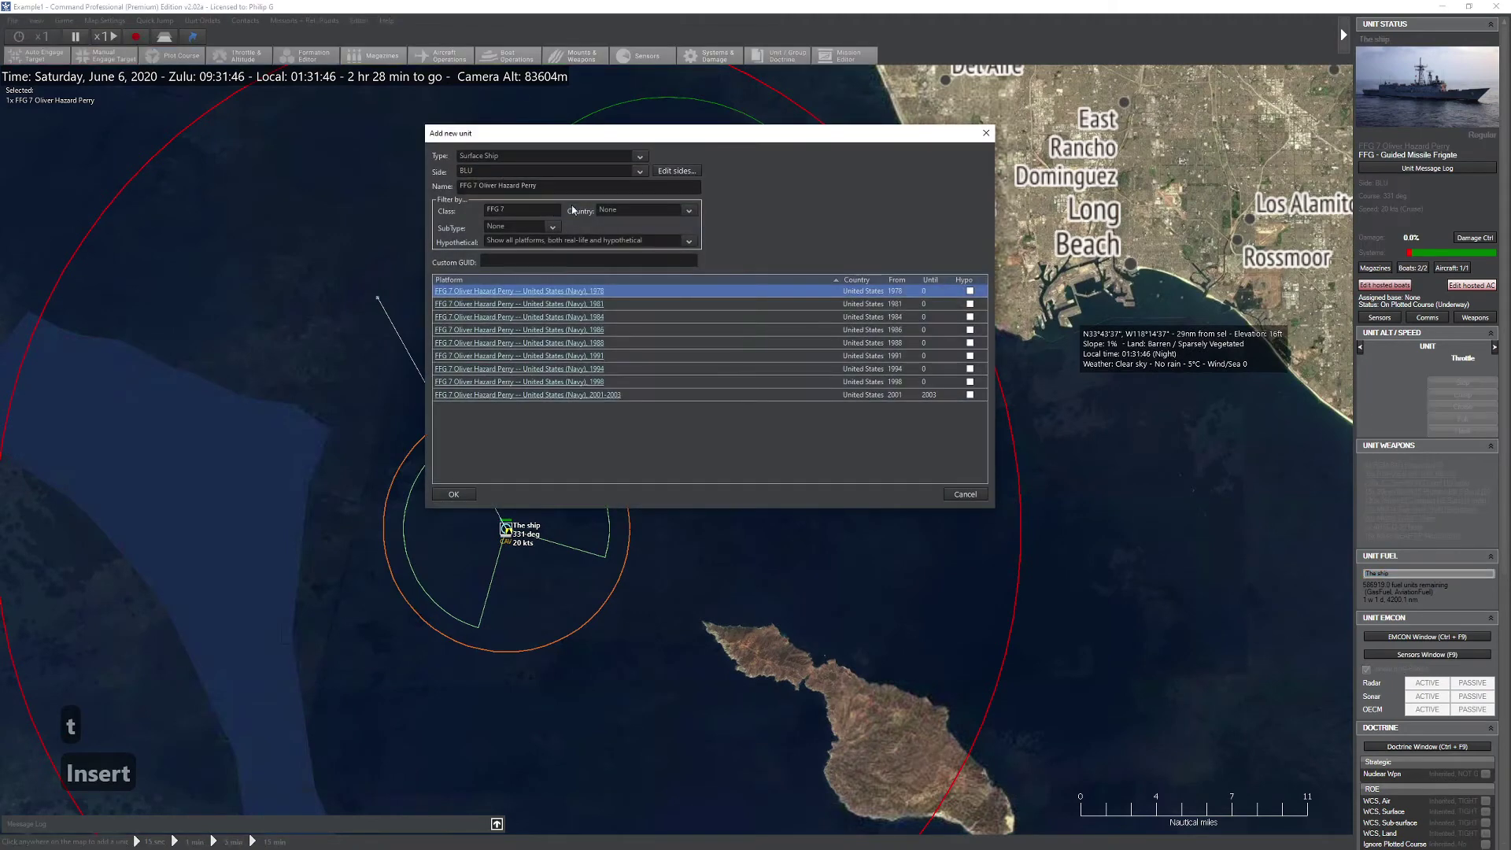
left_click(551, 156)
left_click(470, 194)
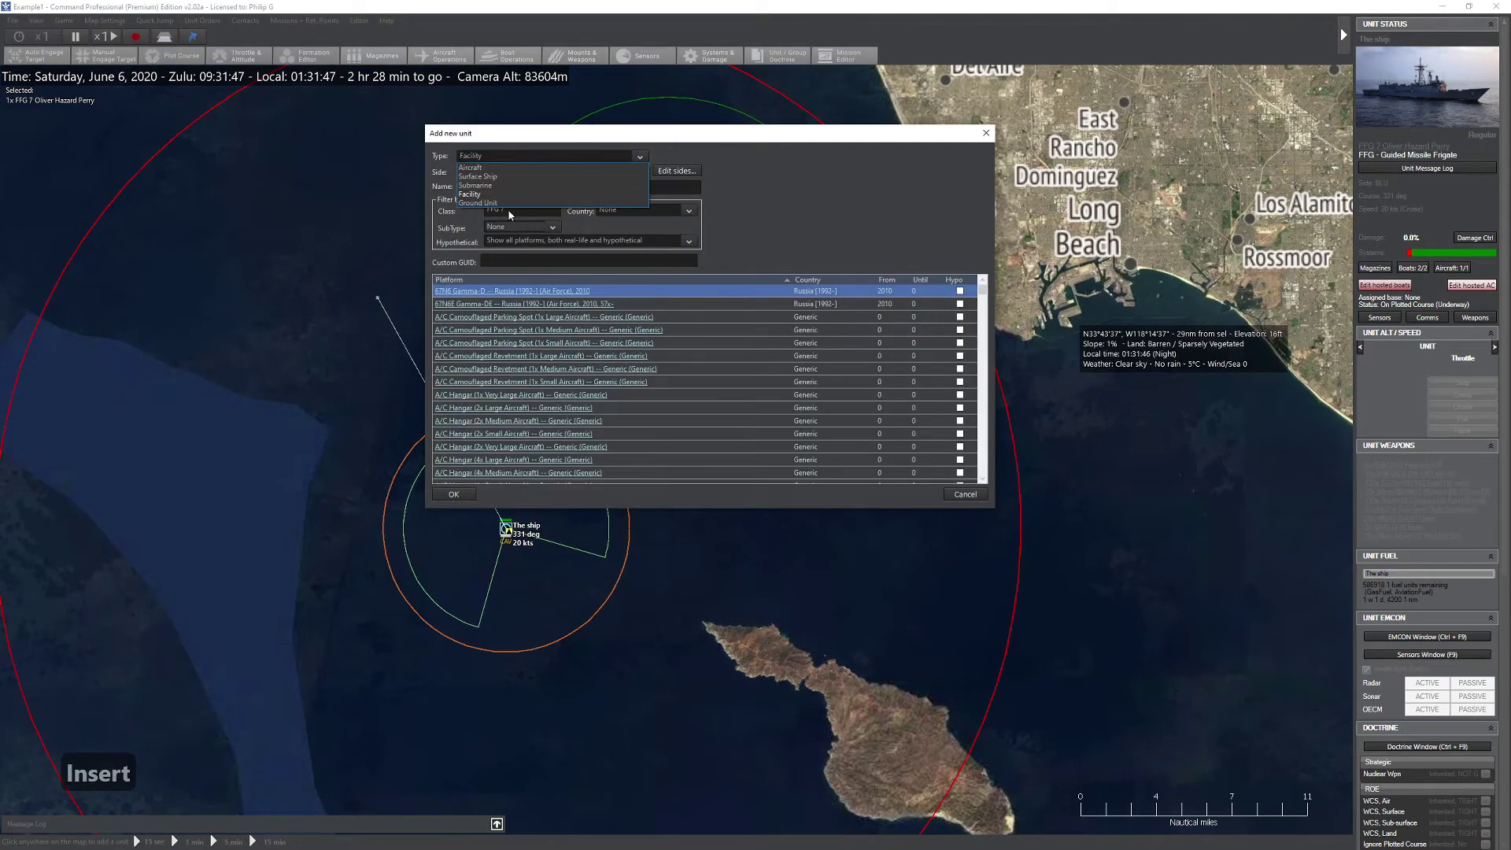
left_click(509, 210)
type("Pier")
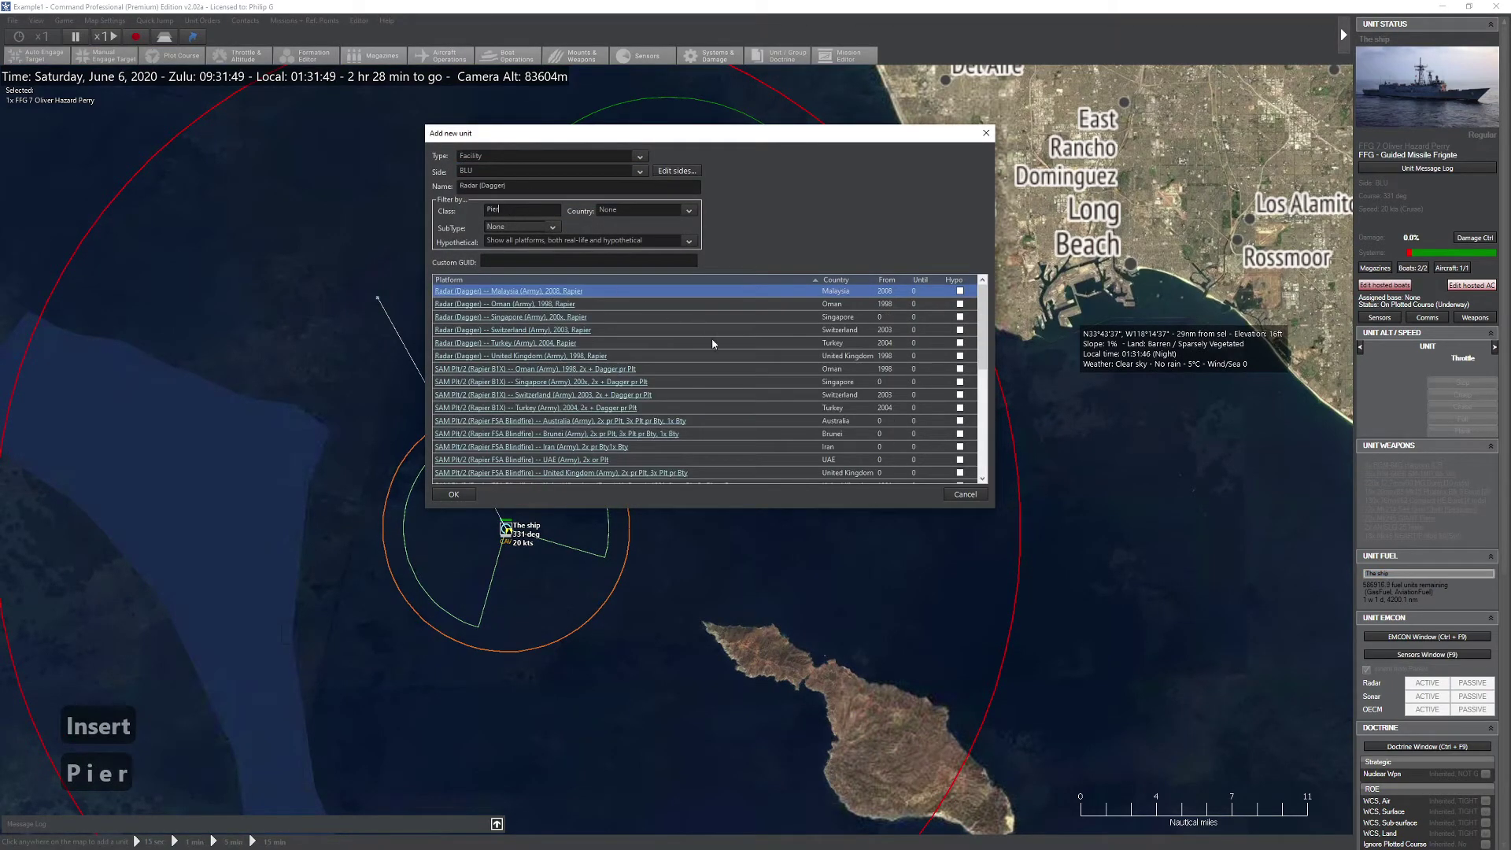
scroll(713, 344, "down", 6)
left_click(709, 423)
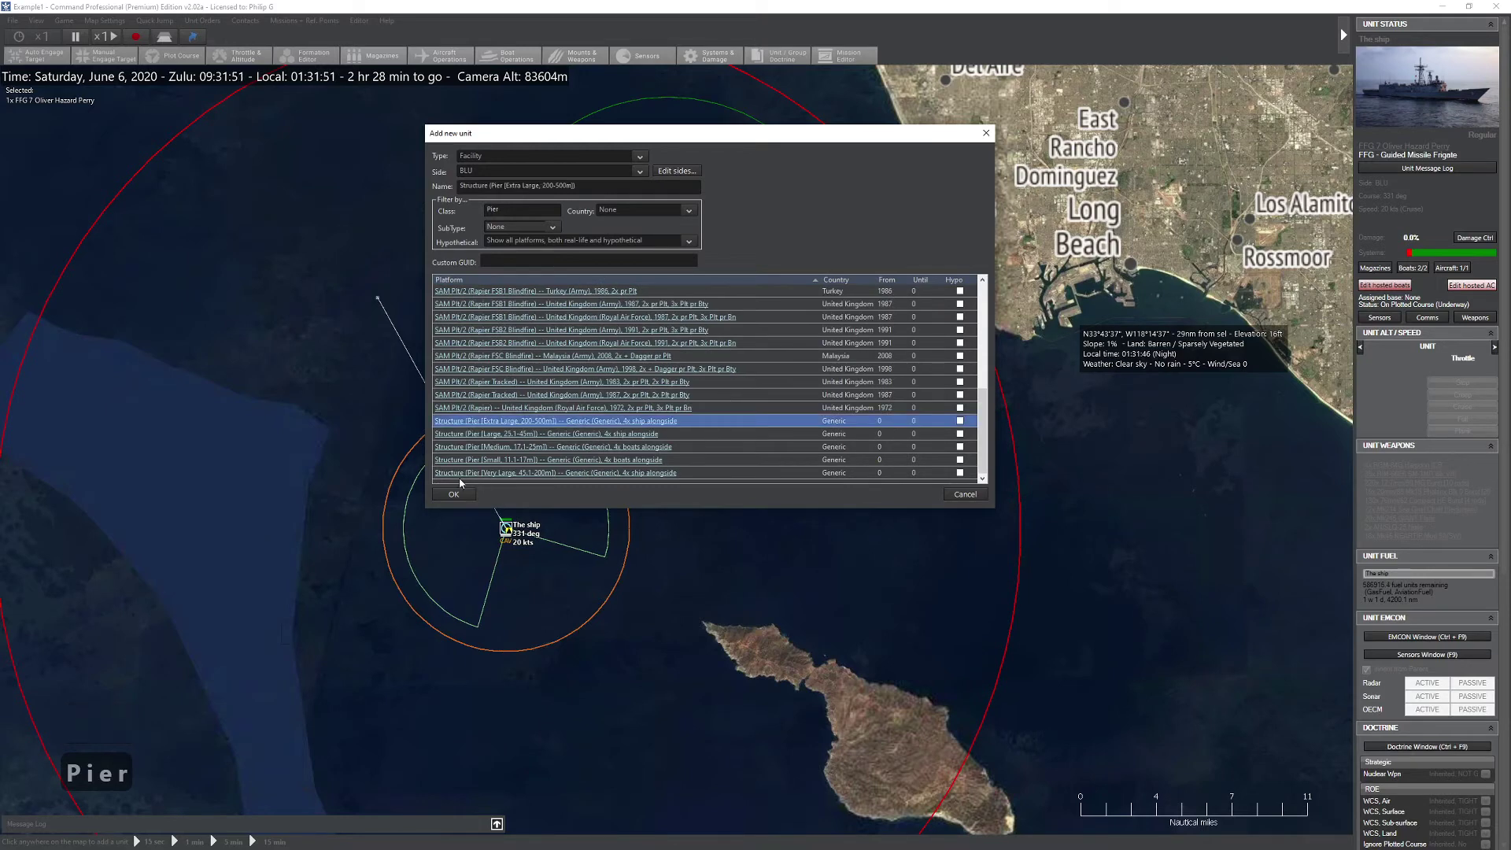
left_click(454, 493)
- Set the new pier's orientation to 180 degrees
right_click(1078, 318)
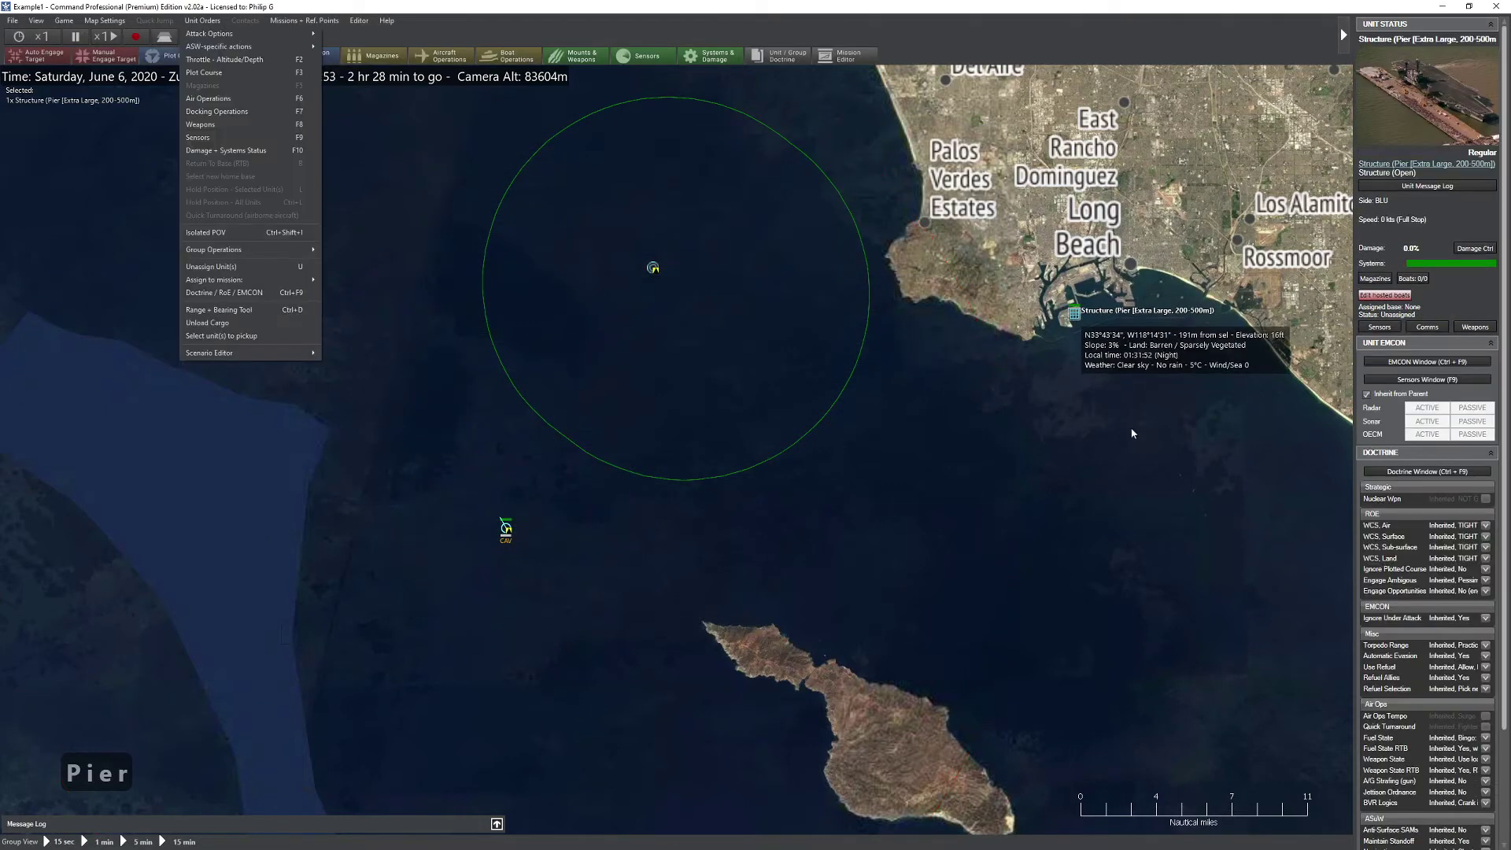
mouse_move(307, 353)
left_click(370, 430)
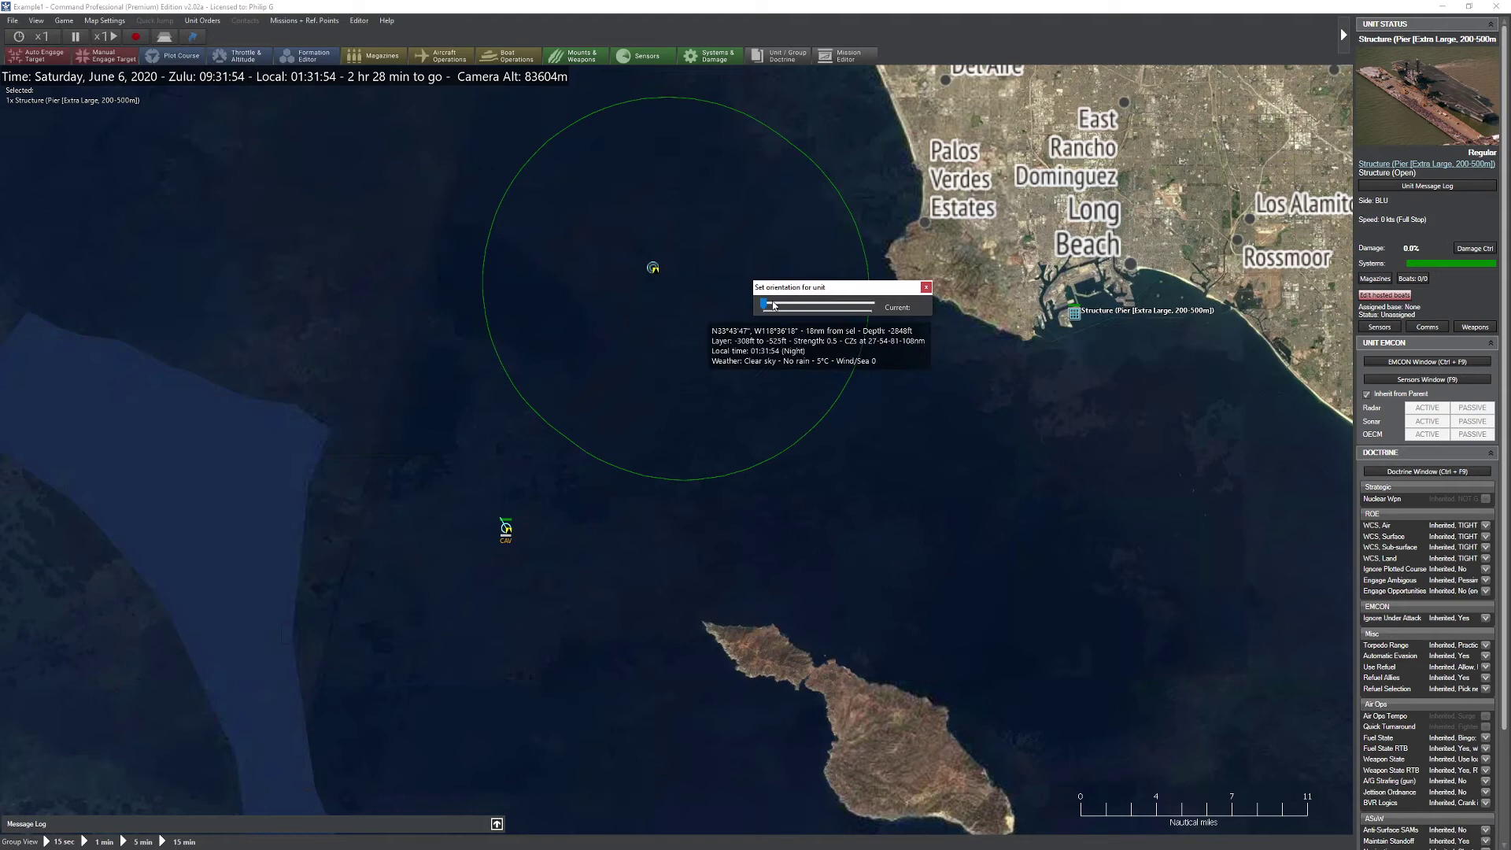
left_click_drag(765, 307, 815, 307)
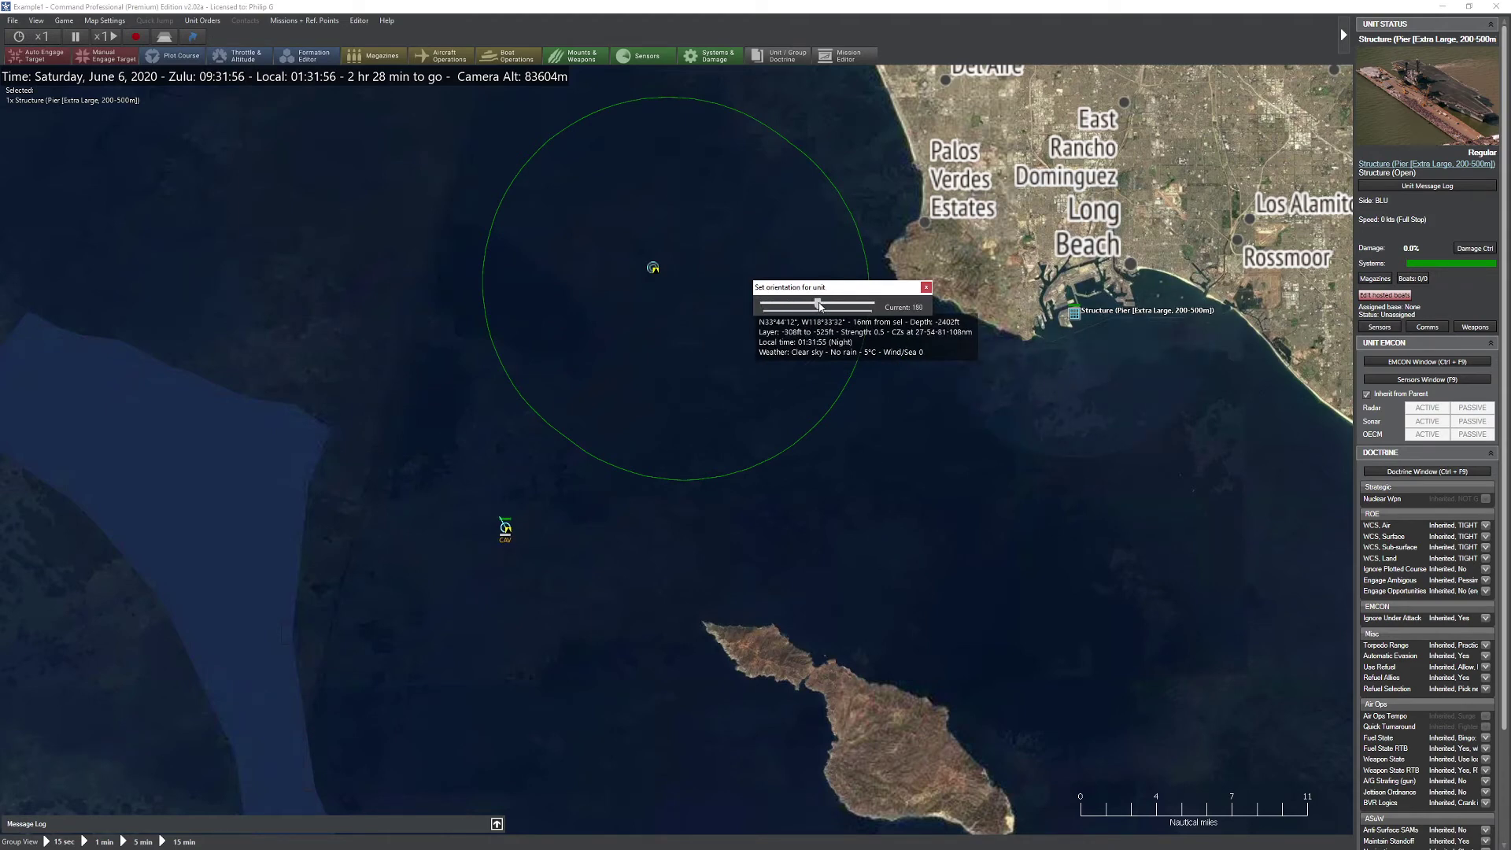
left_click(927, 287)
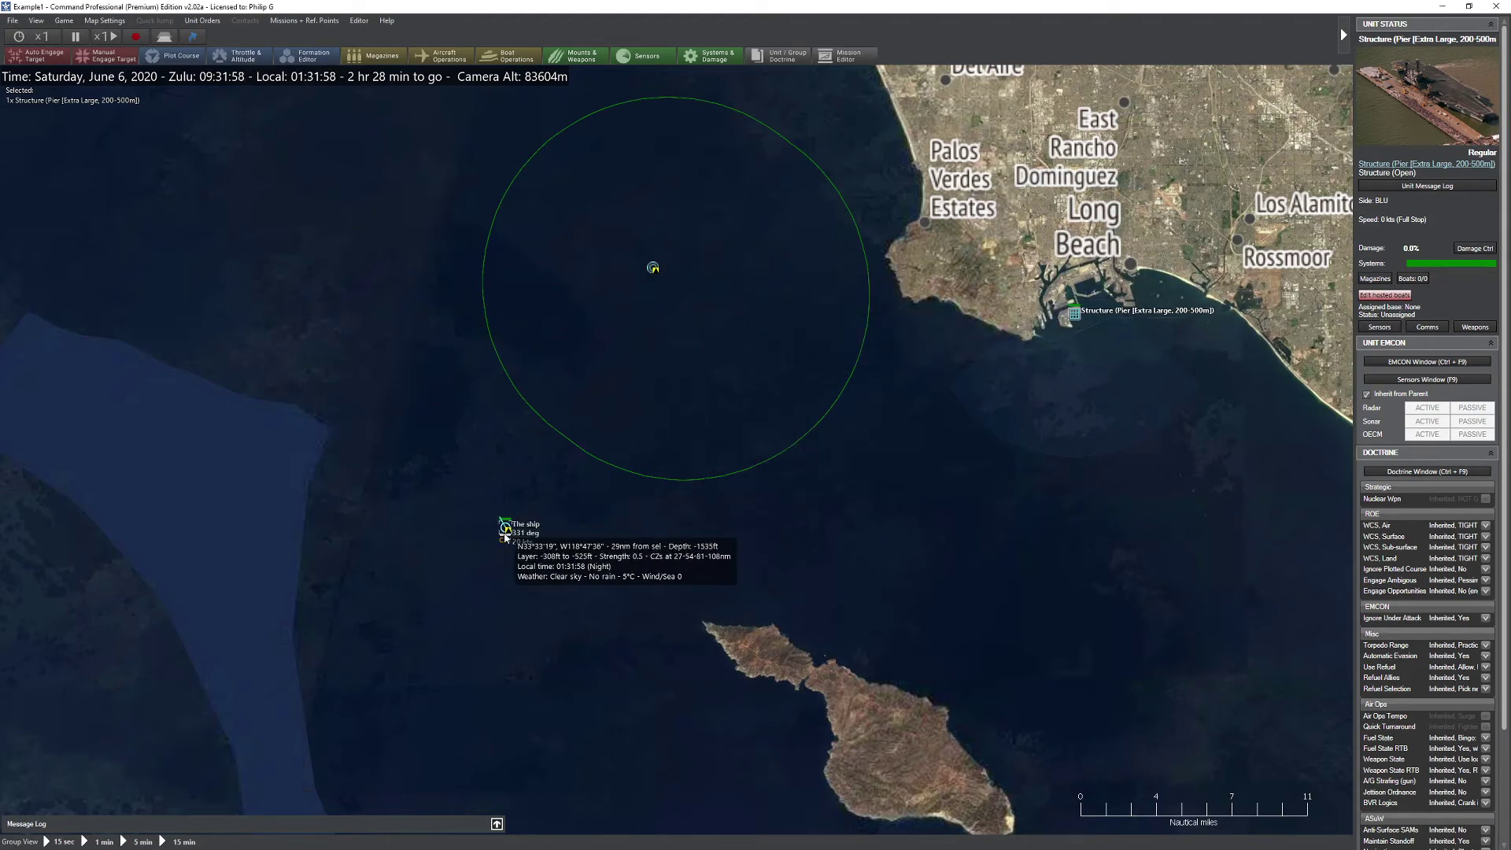
- Assign the extra large pier at Long Beach as the ship's new home base
left_click(505, 533)
right_click(505, 532)
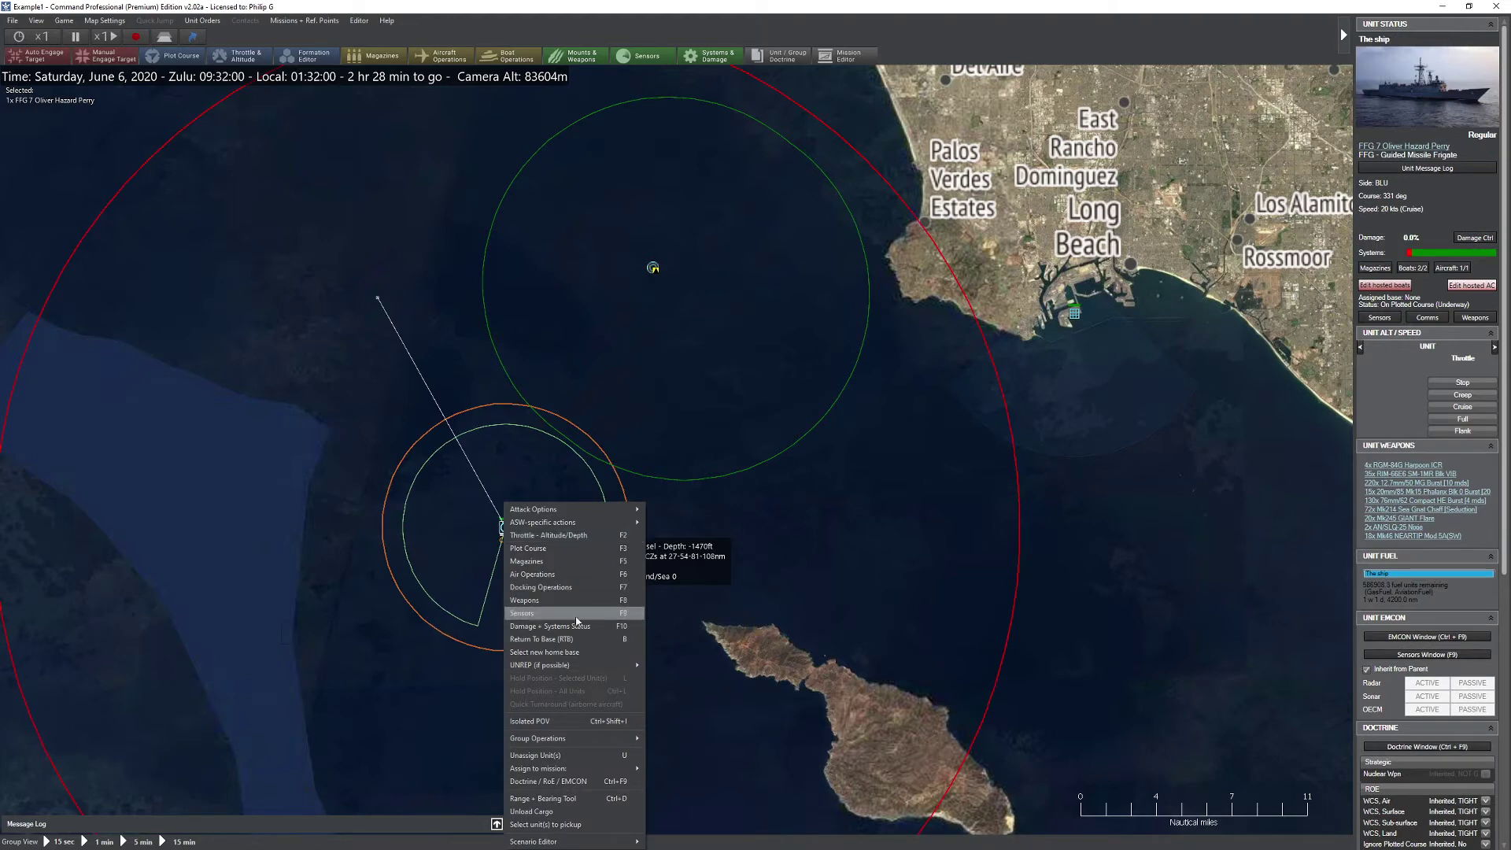
left_click(581, 652)
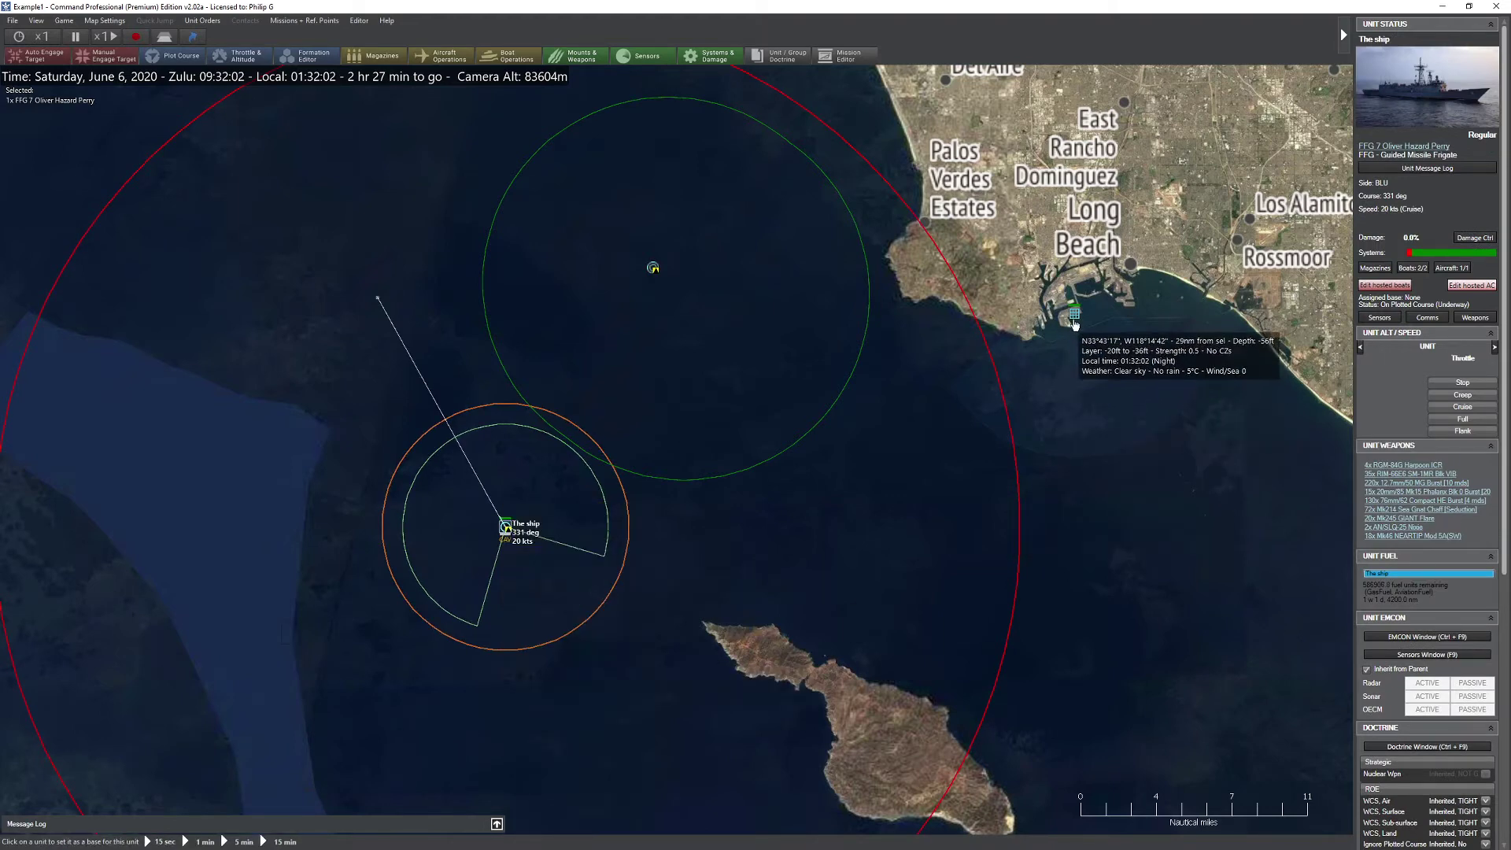
left_click(1074, 319)
- Inspect the ship's sensors and its communication and datalink devices
scroll(620, 538, "up", 2)
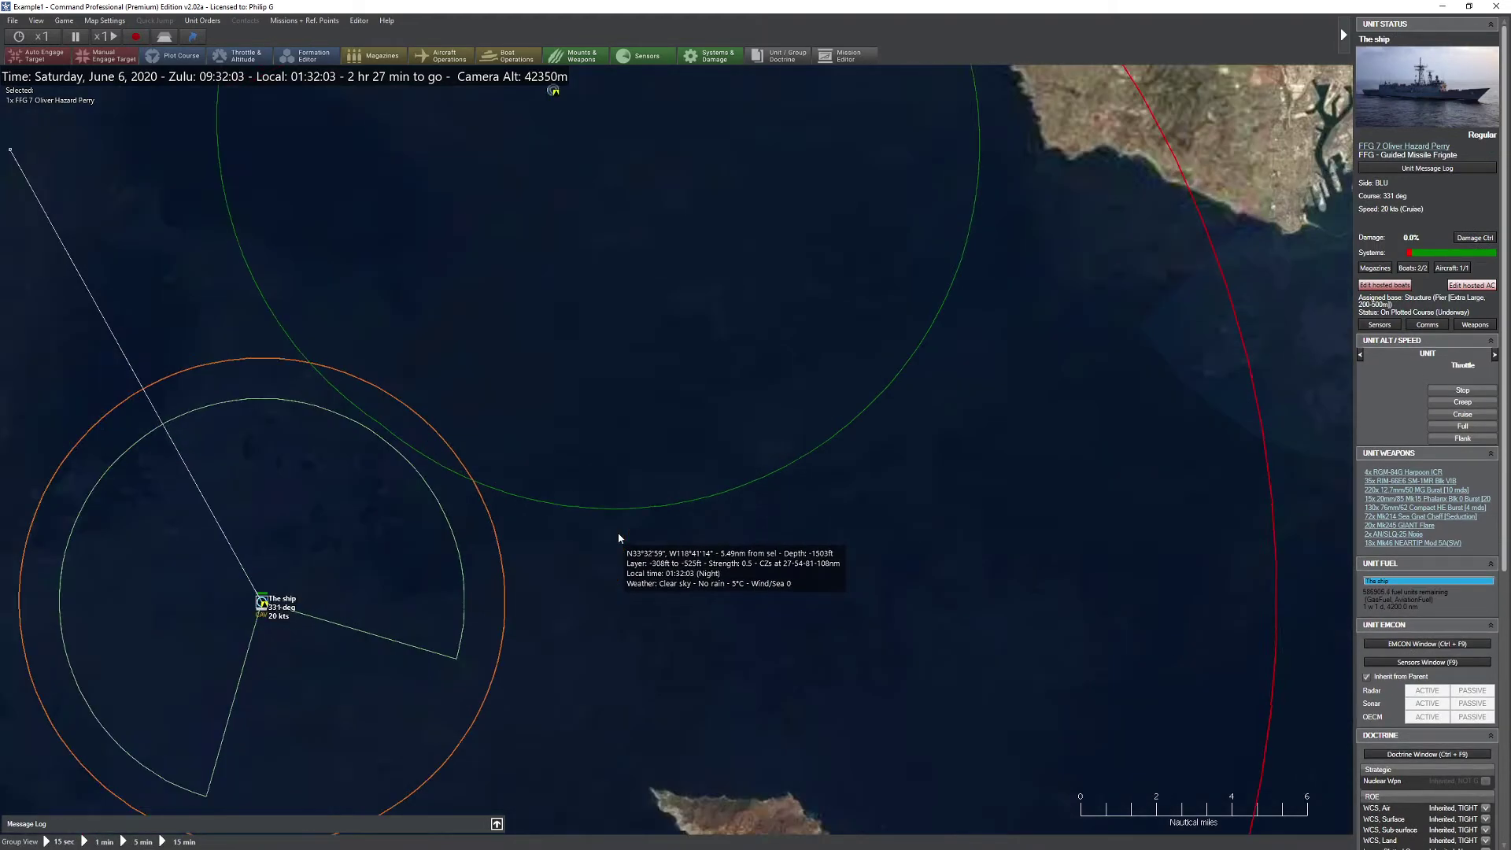
scroll(619, 538, "up", 2)
left_click_drag(465, 574, 947, 381)
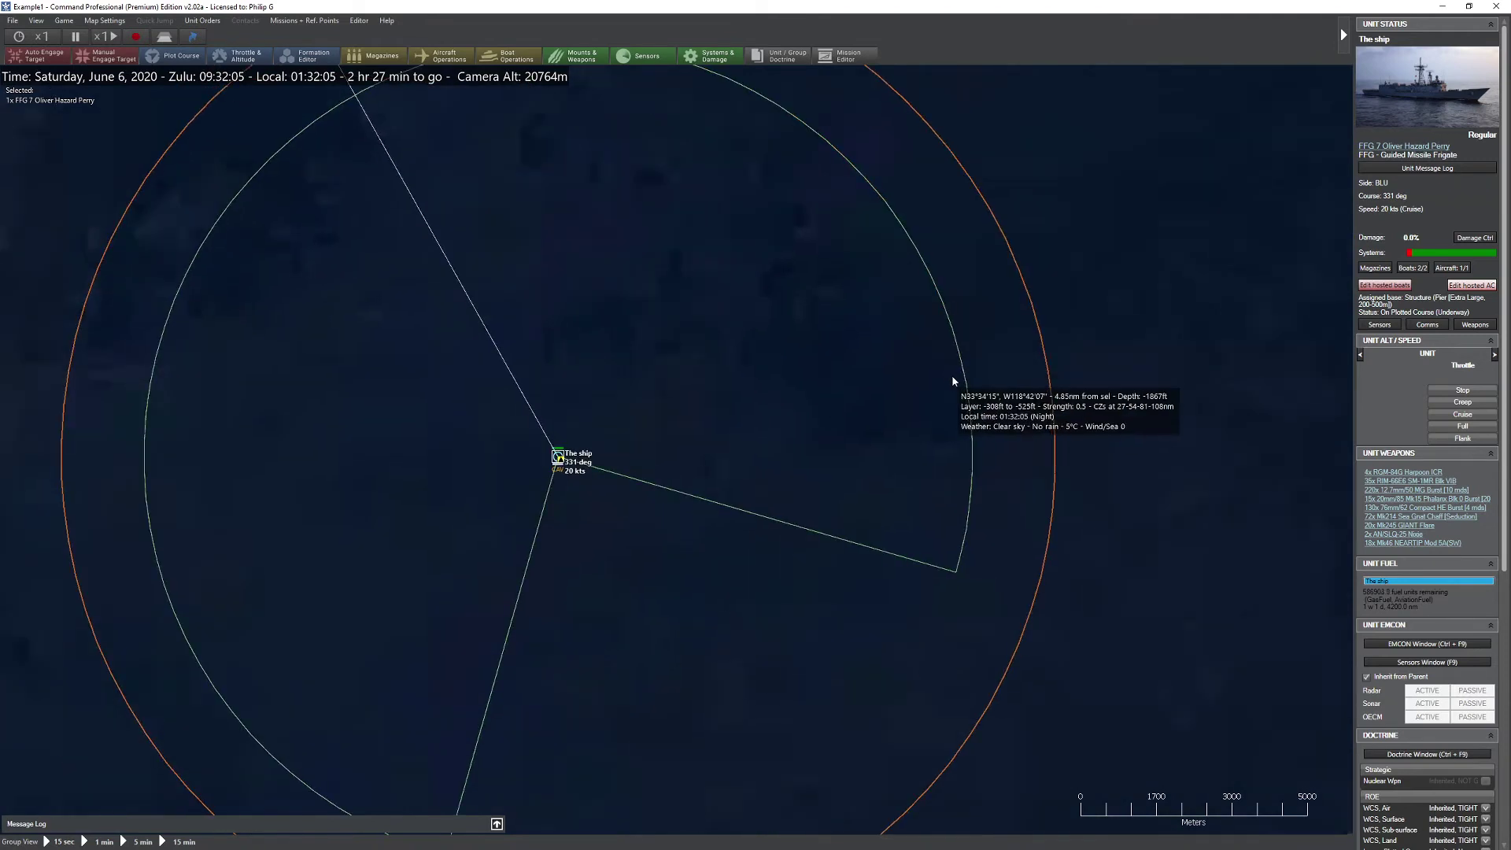
key("t")
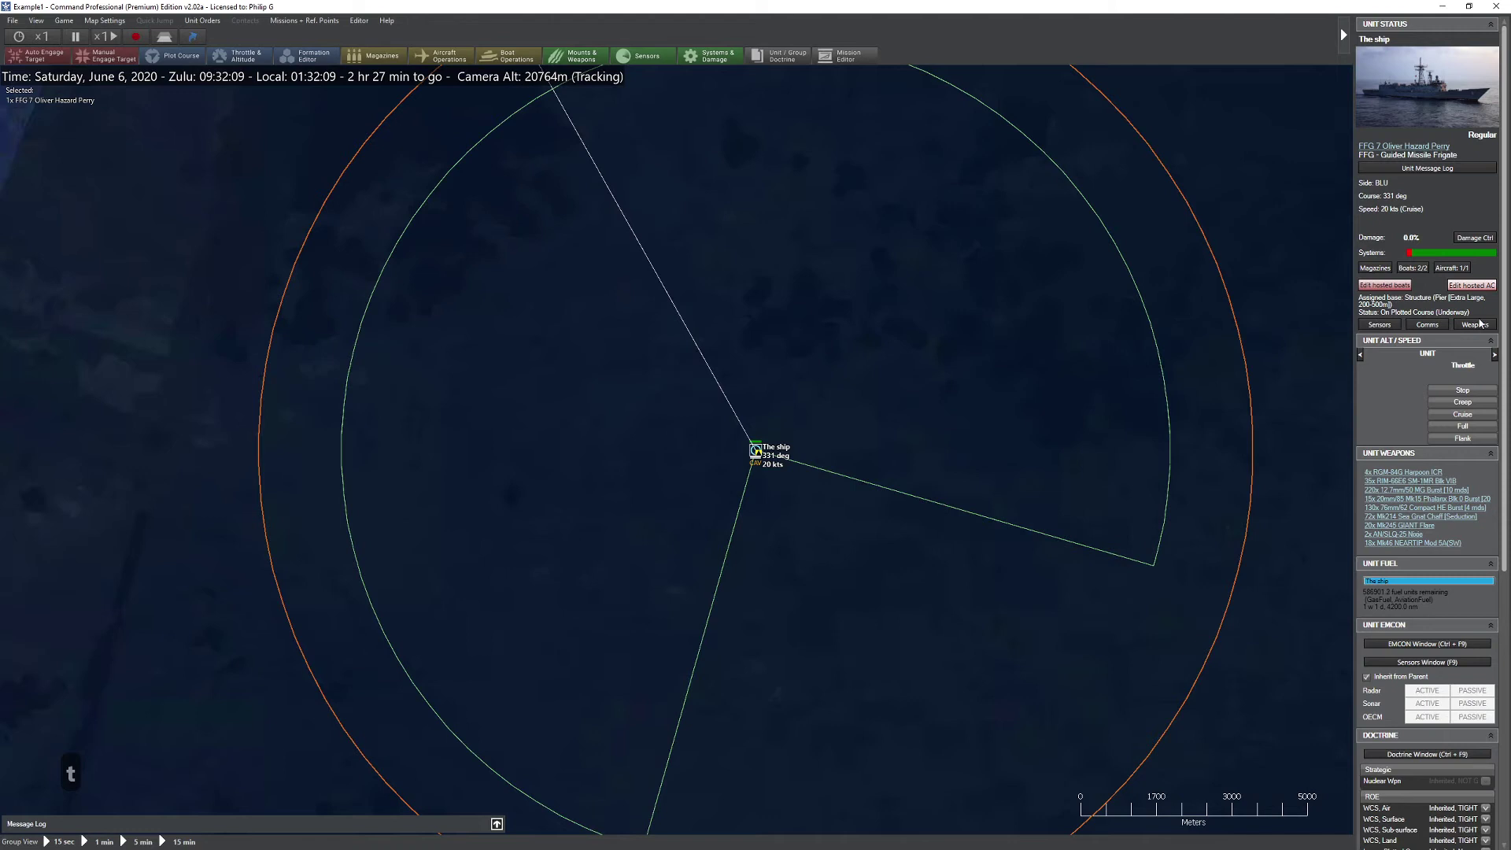
left_click(1387, 327)
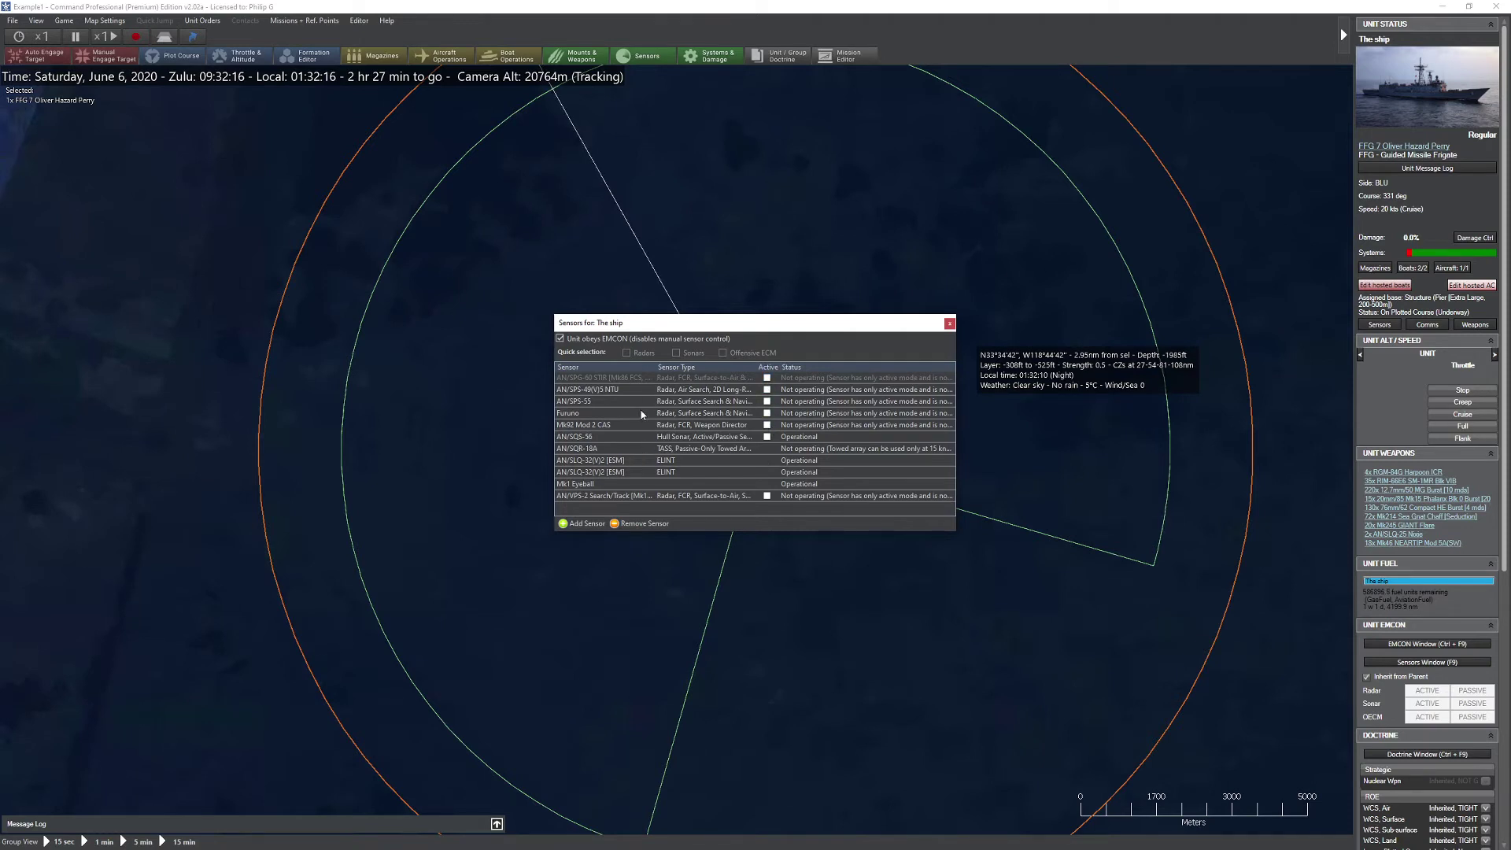
left_click(947, 326)
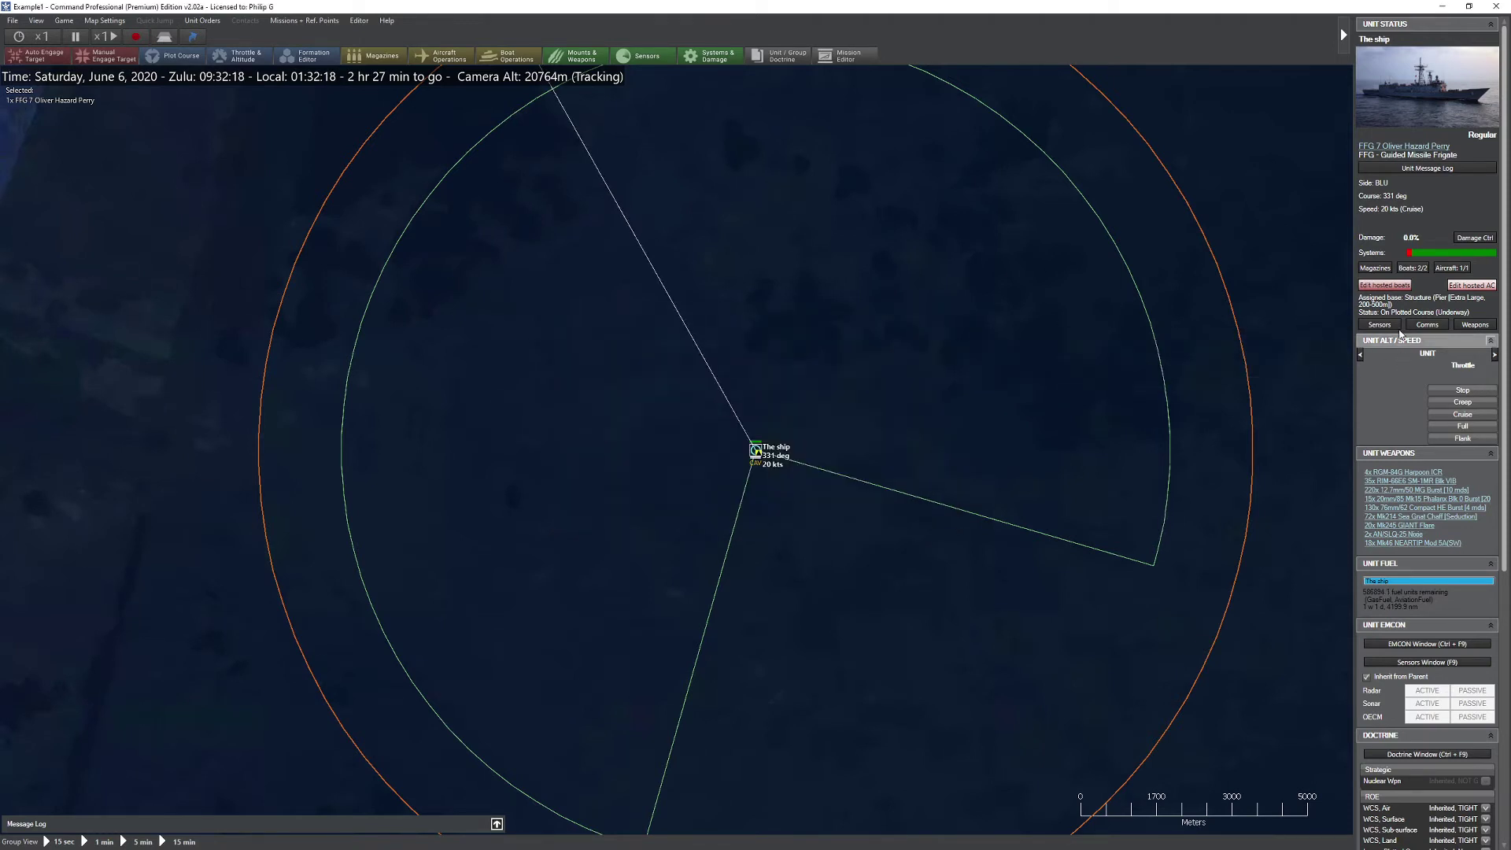
left_click(1426, 324)
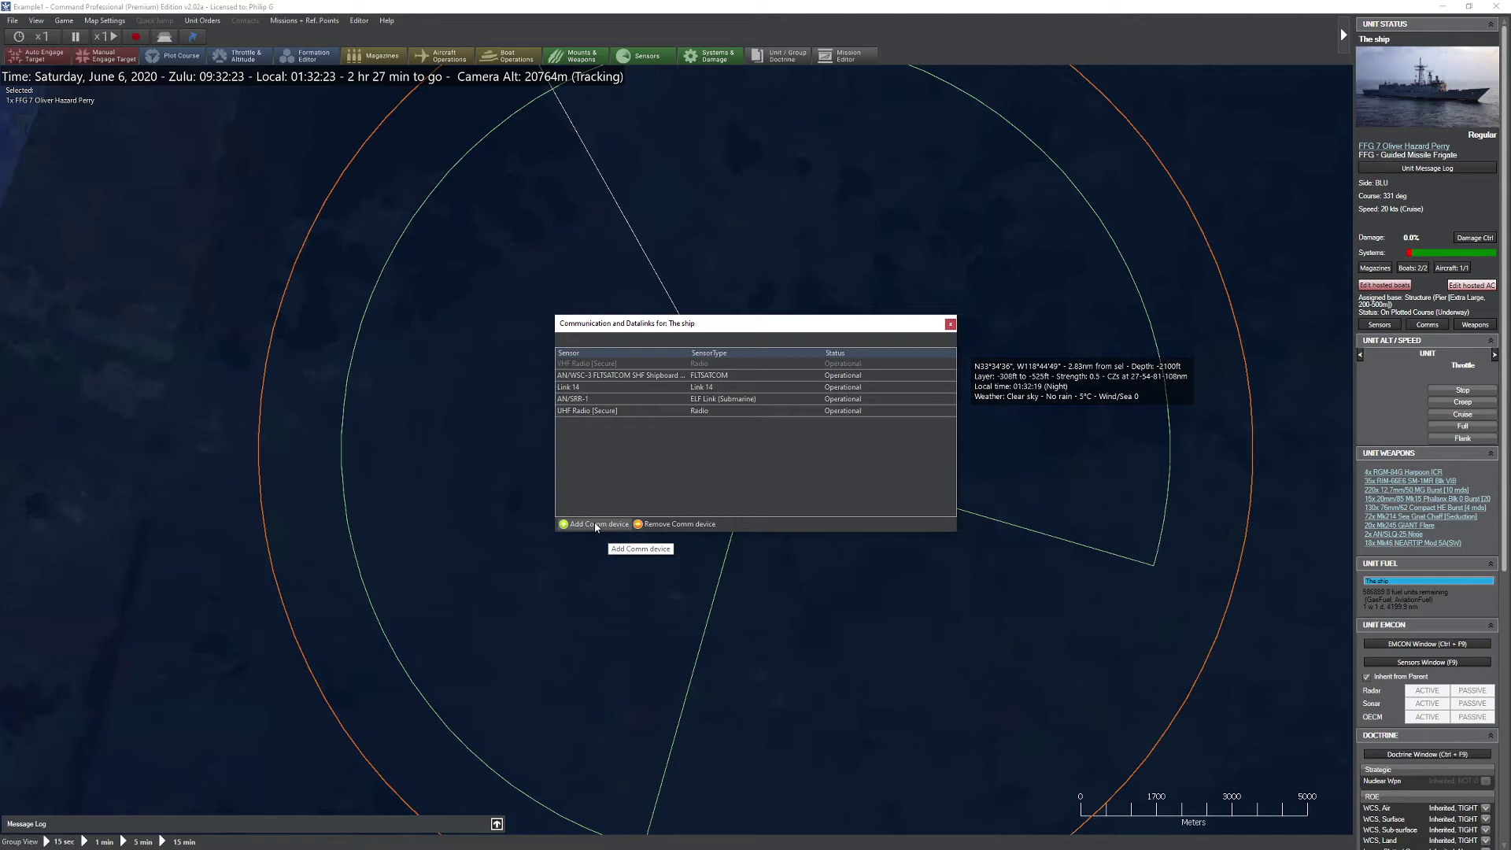
left_click(950, 324)
- Inspect the ship's weapon mounts and view the database entry for the 12.7mm/50 MG Burst [10 rnds]
left_click(1464, 325)
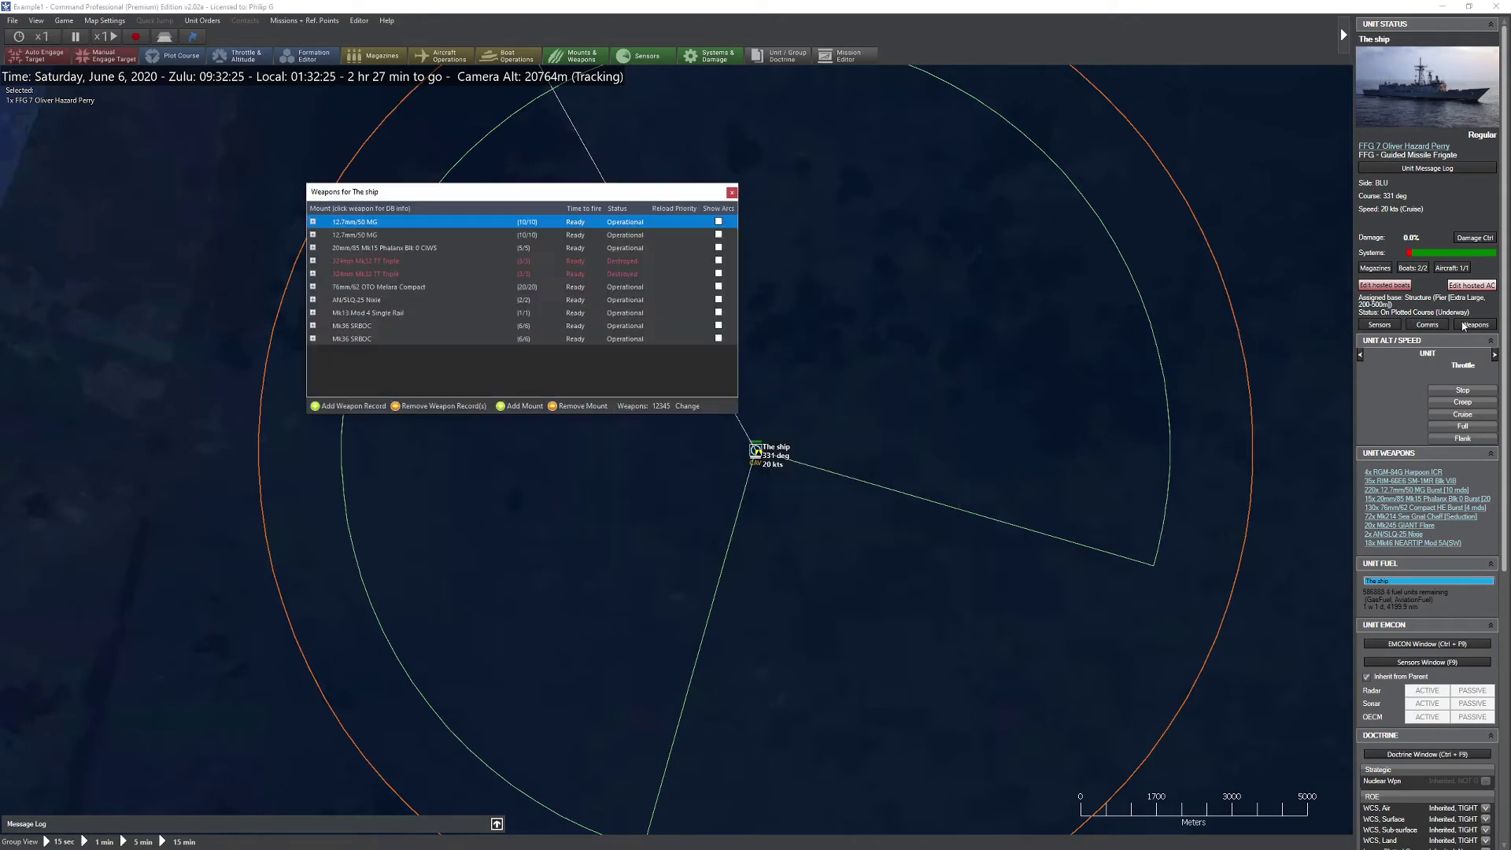
left_click_drag(410, 195, 399, 180)
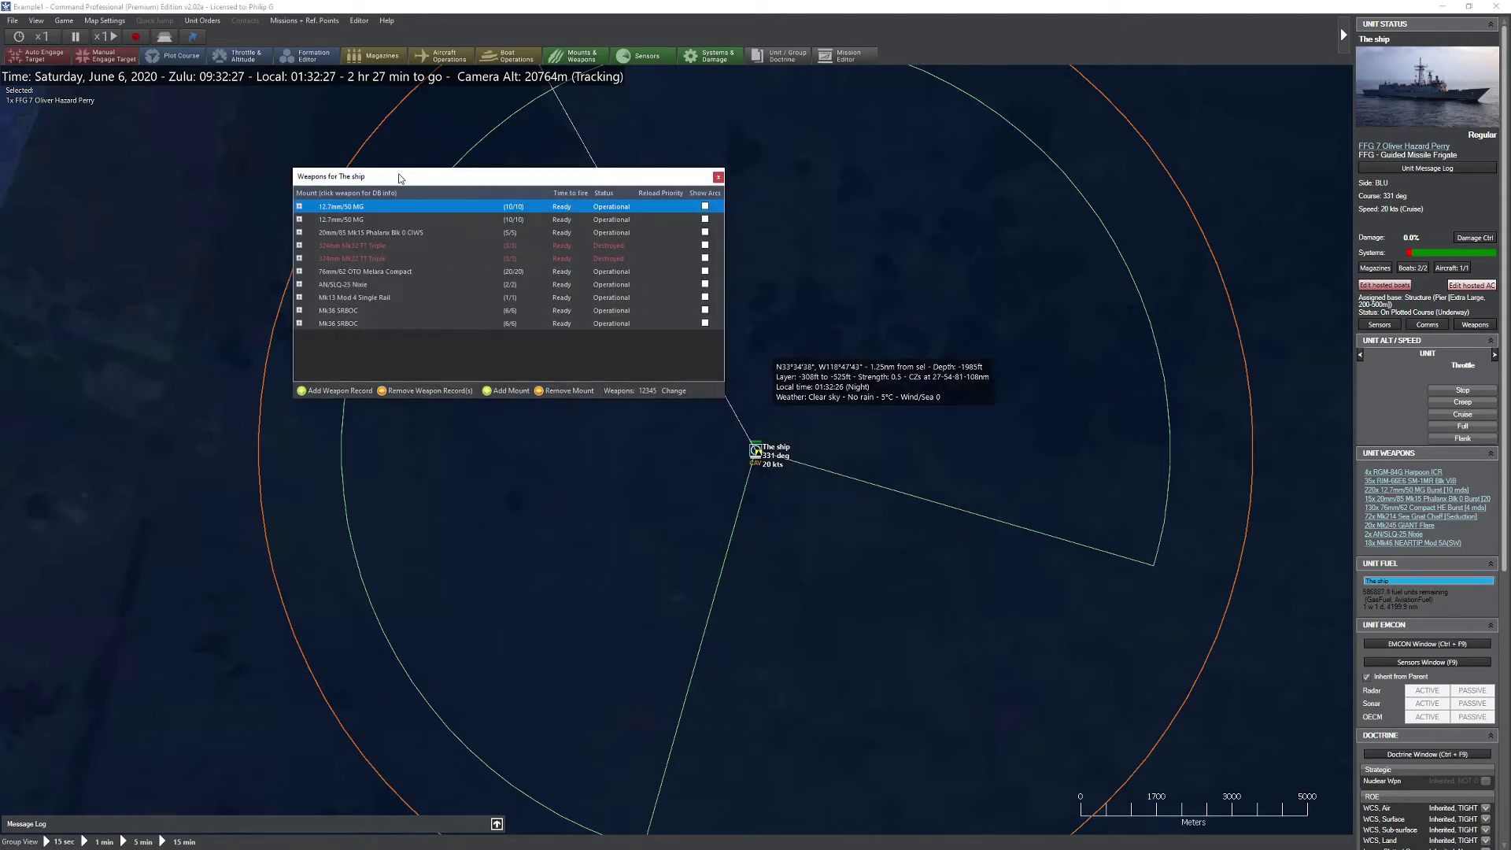
left_click(299, 245)
left_click(299, 245)
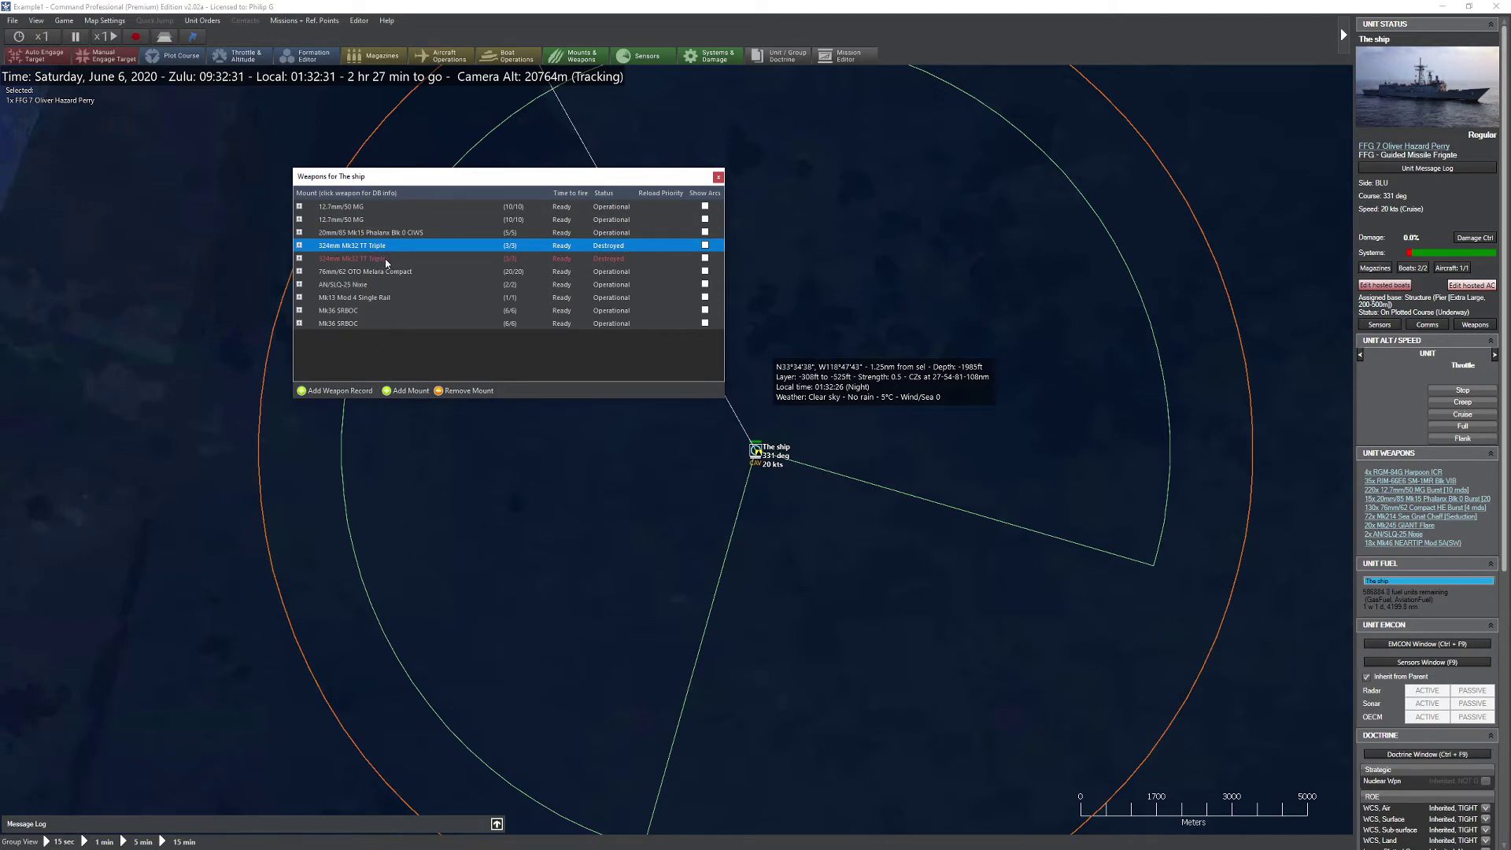
left_click(299, 206)
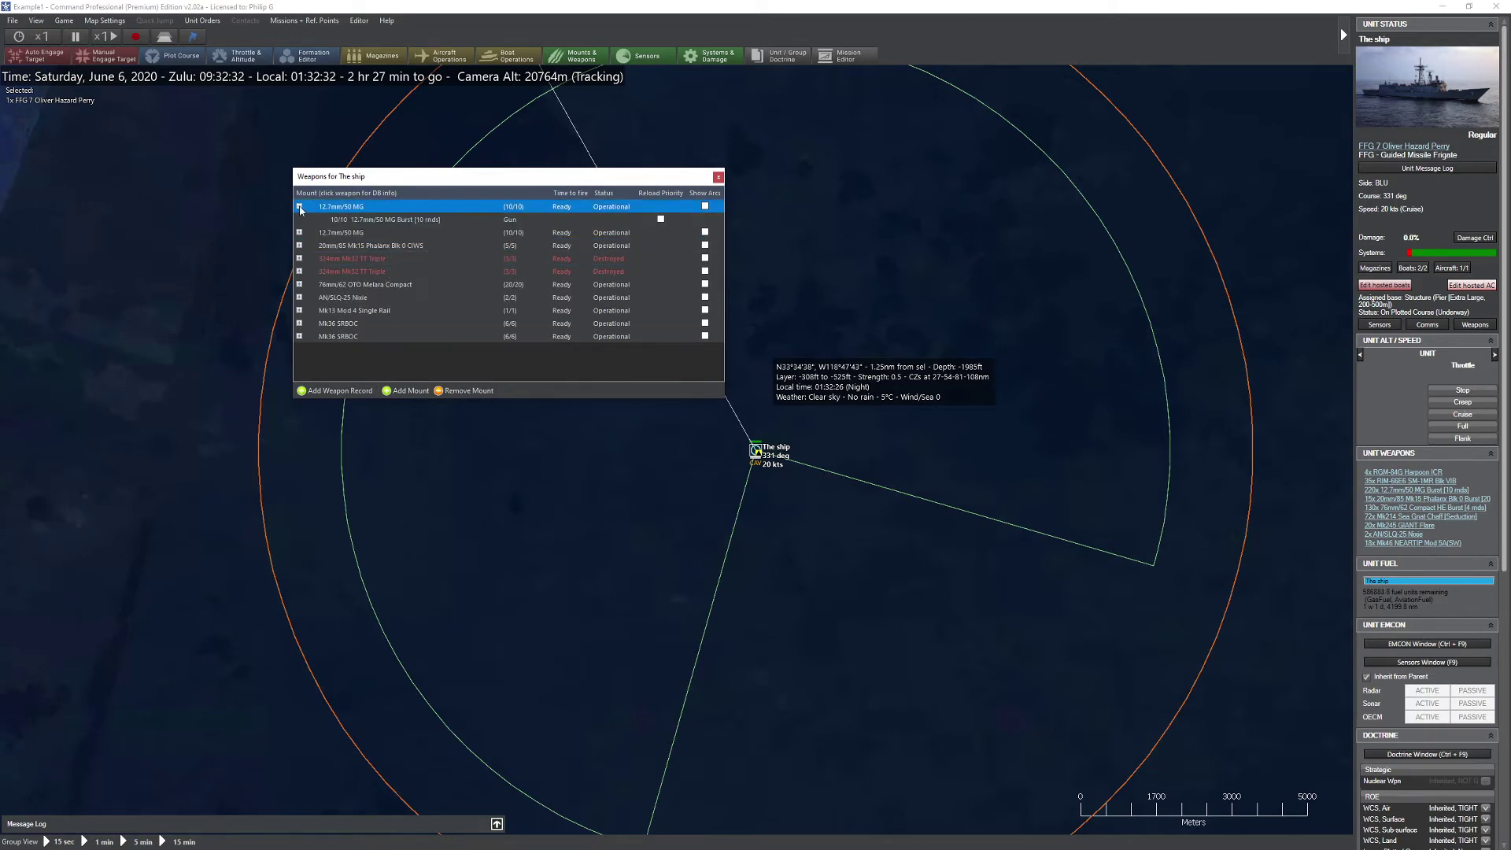
left_click(425, 221)
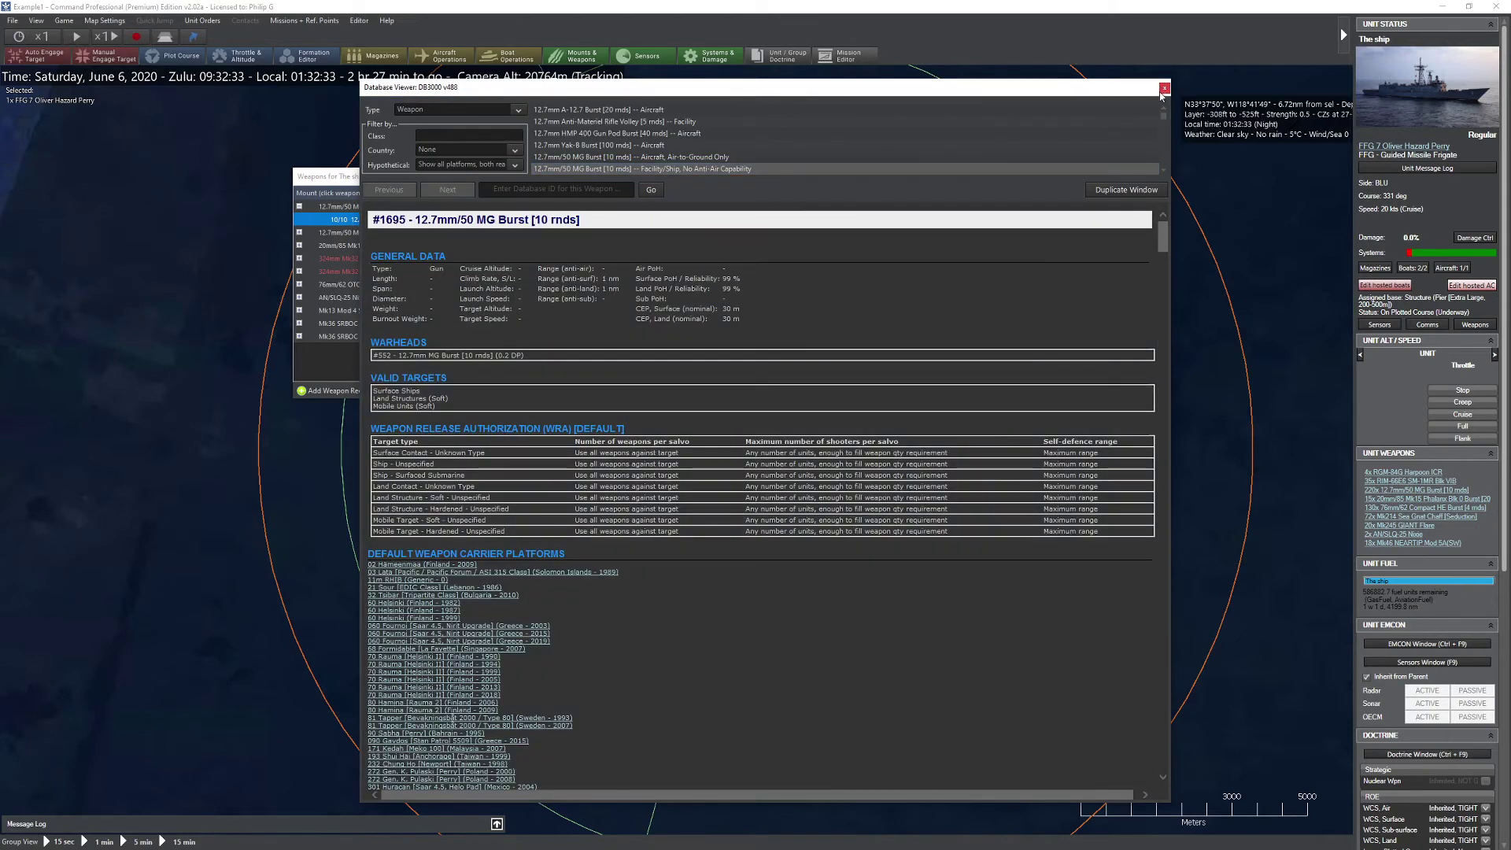
left_click(1164, 89)
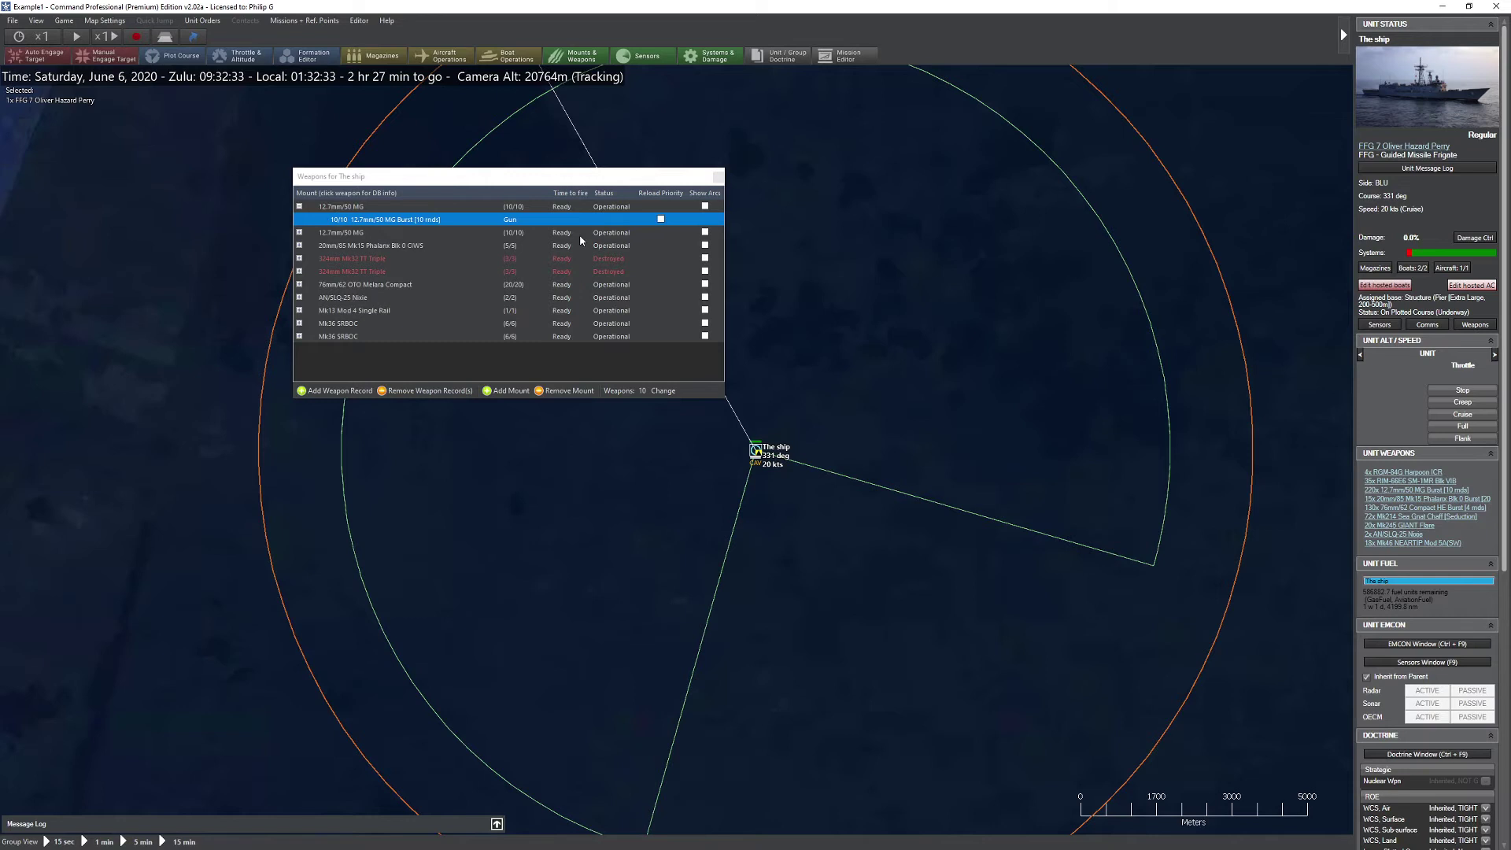
- Set the weapon count of the 20mm/85 Mk15 Phalanx Blk 0 Burst [200 rnds] record to 0 and resume the simulation
left_click(299, 246)
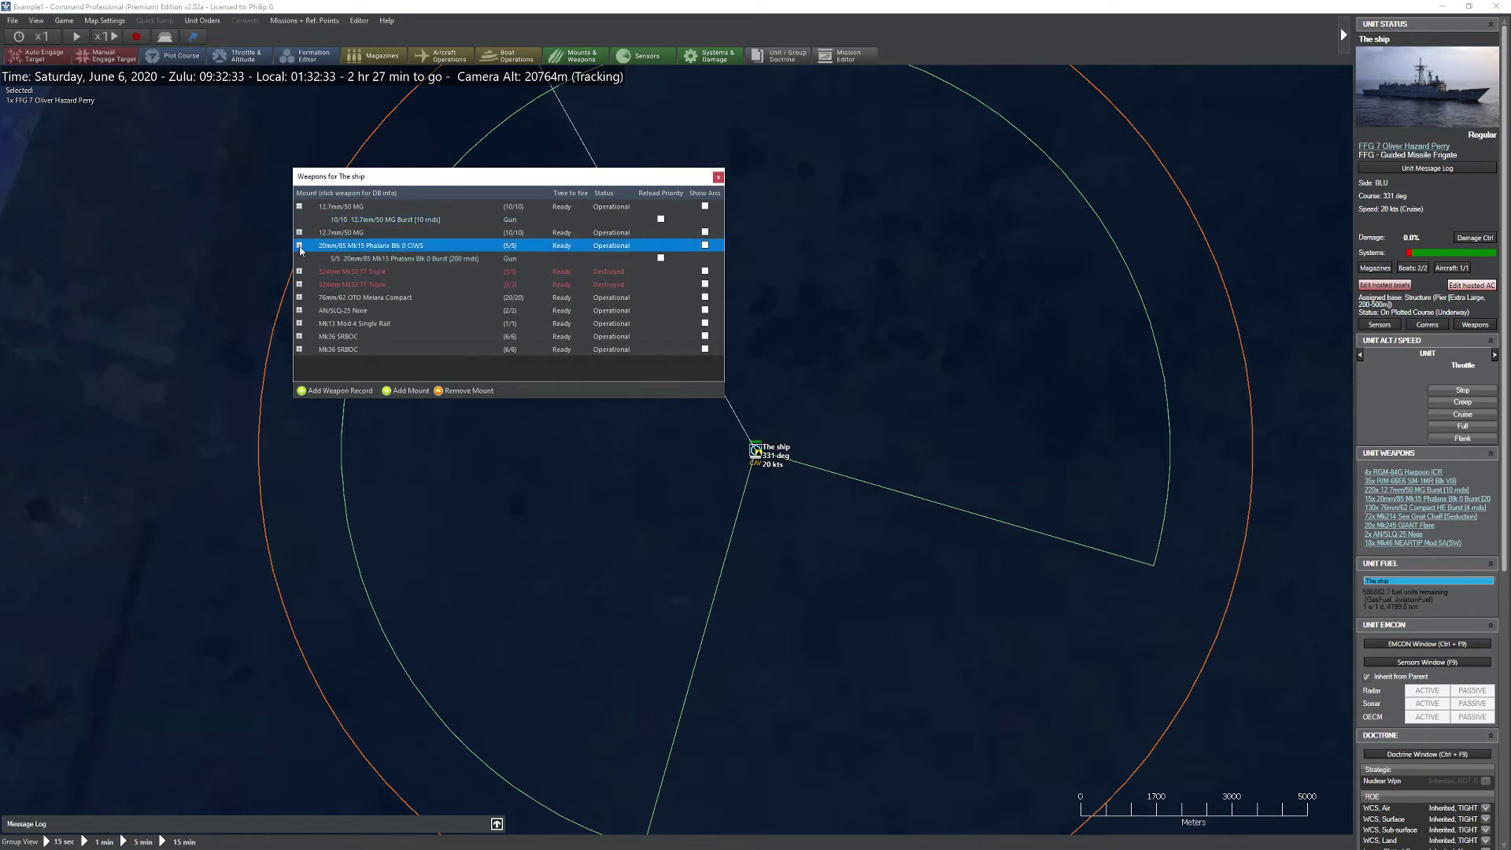
left_click(530, 258)
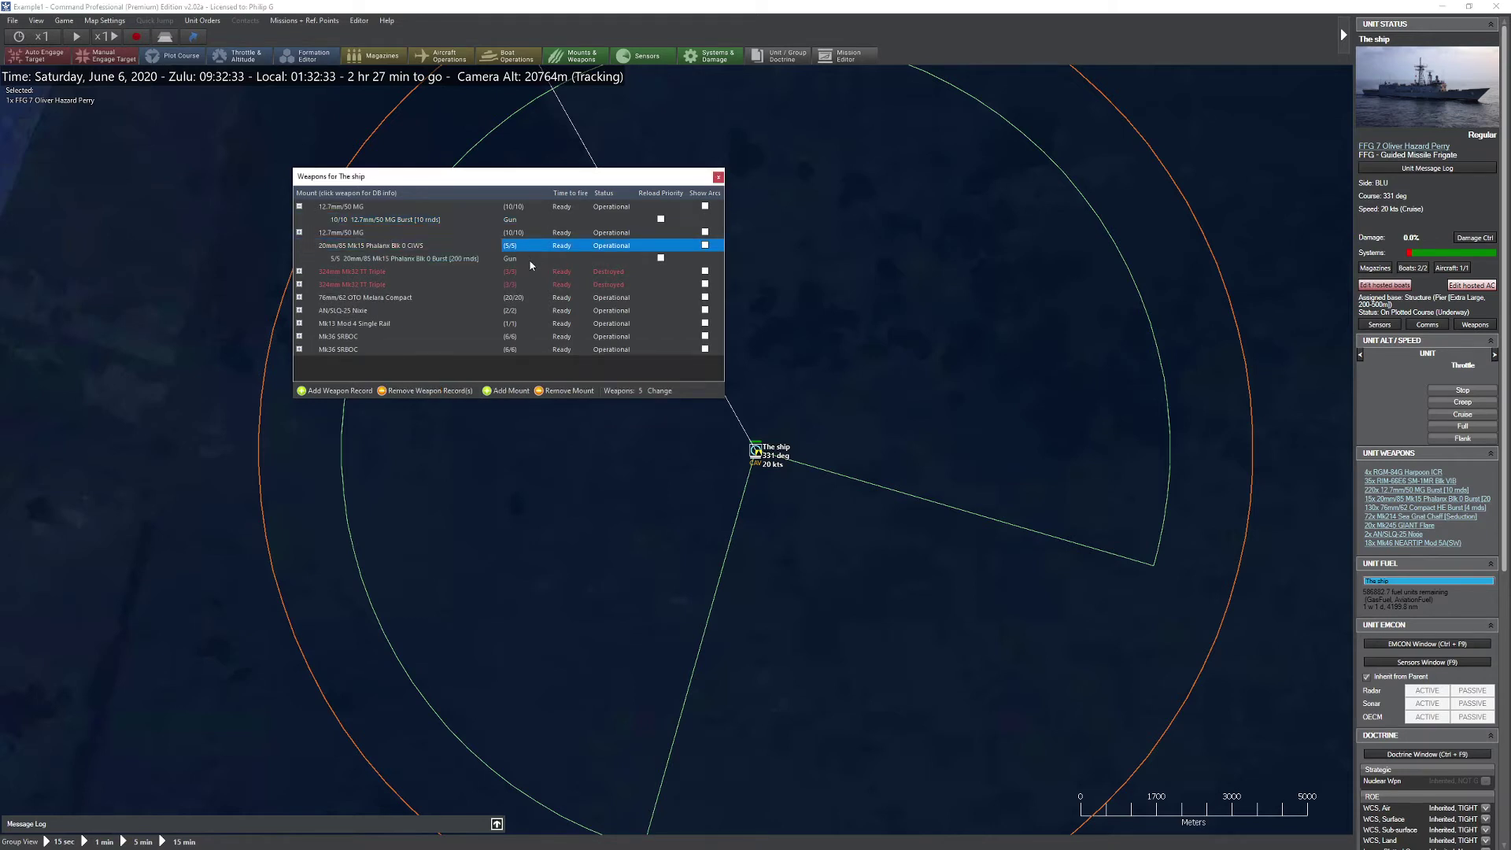
left_click(640, 390)
type("0")
left_click(660, 390)
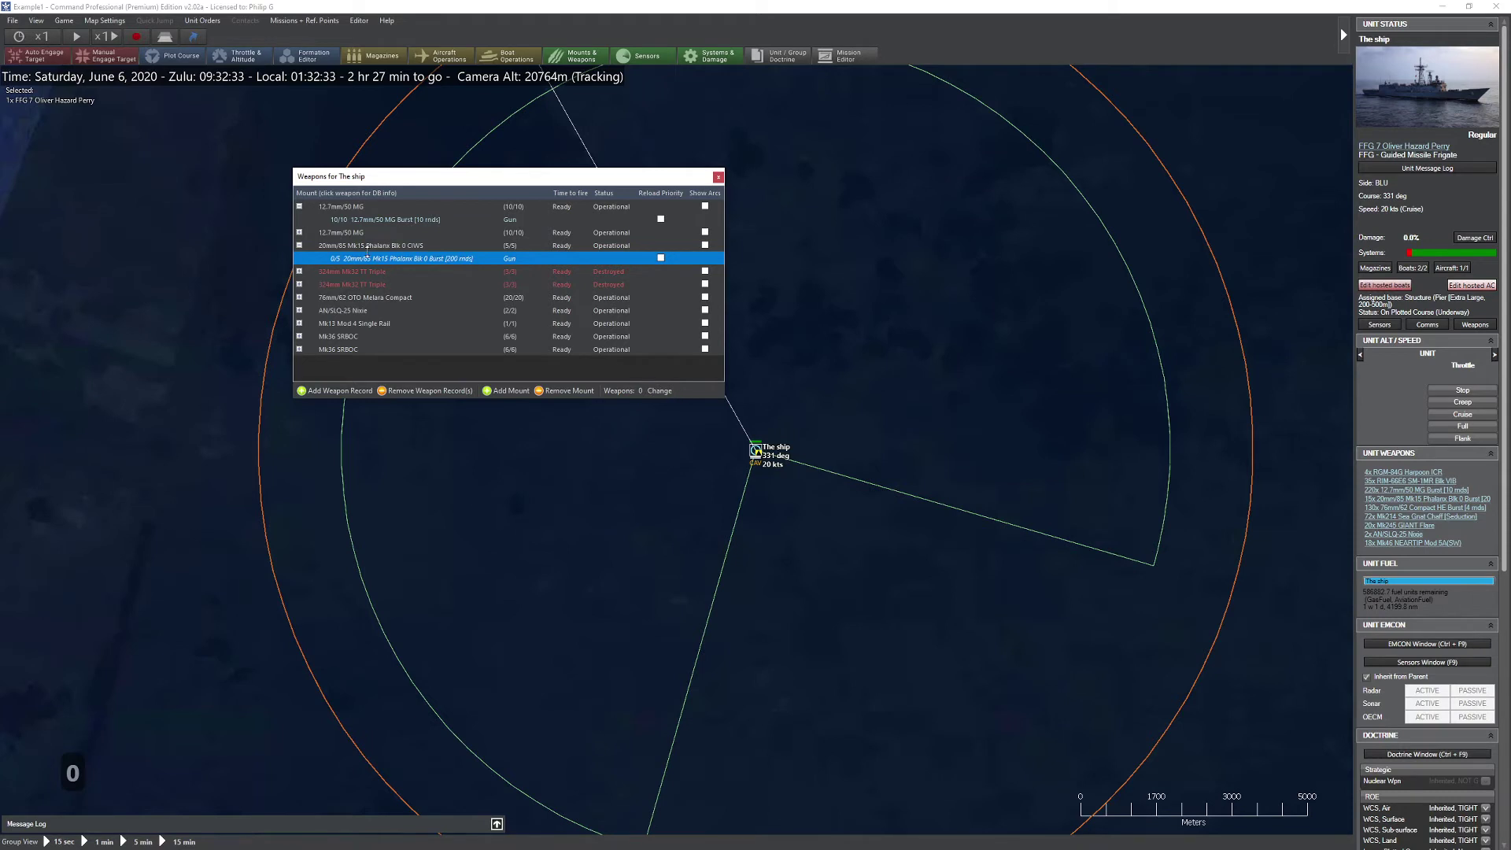
left_click(446, 246)
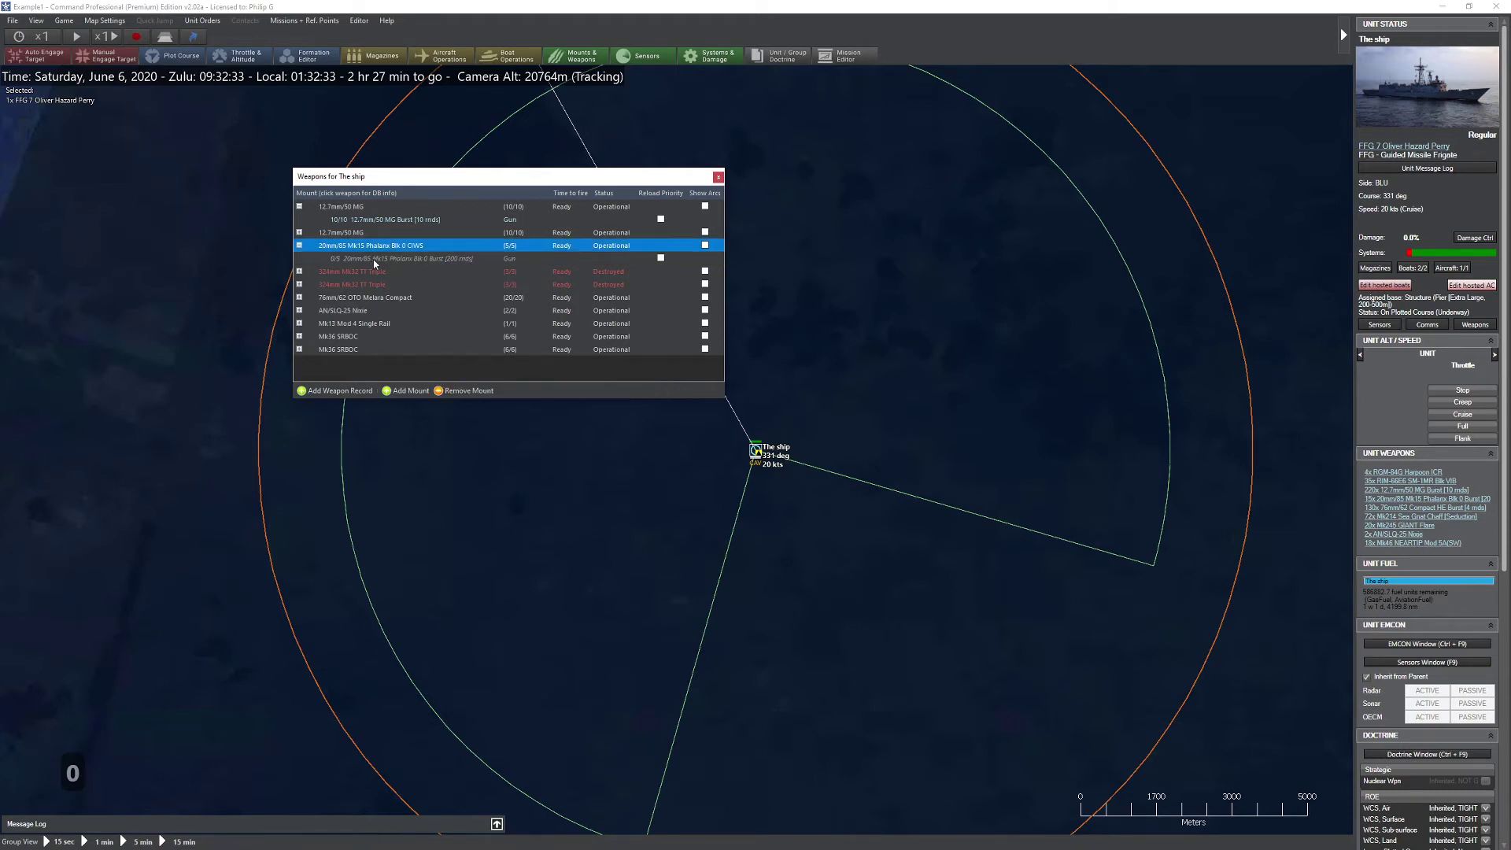
left_click(658, 260)
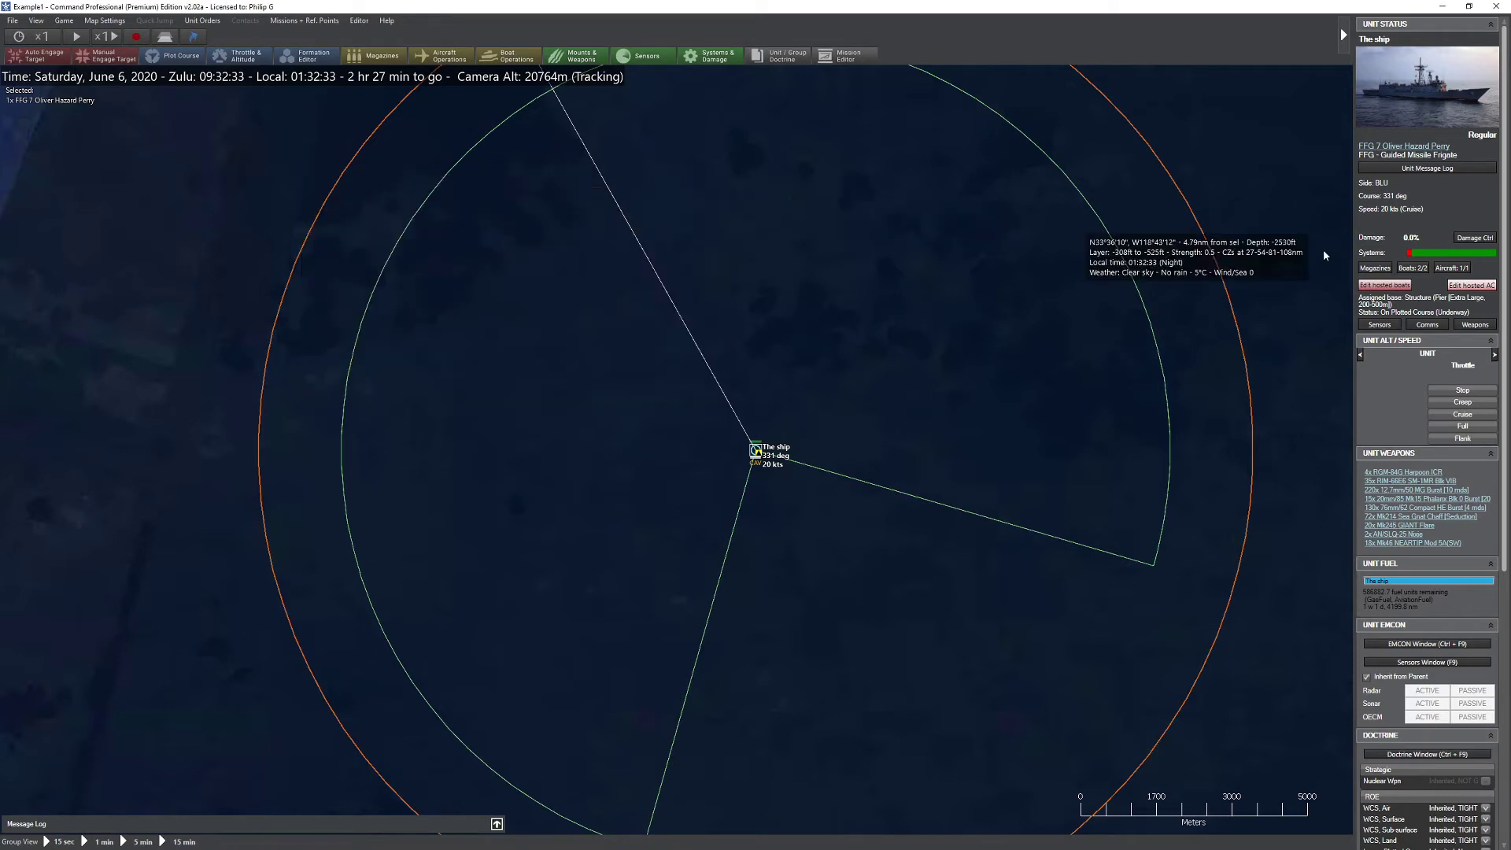
left_click(717, 176)
key("space")
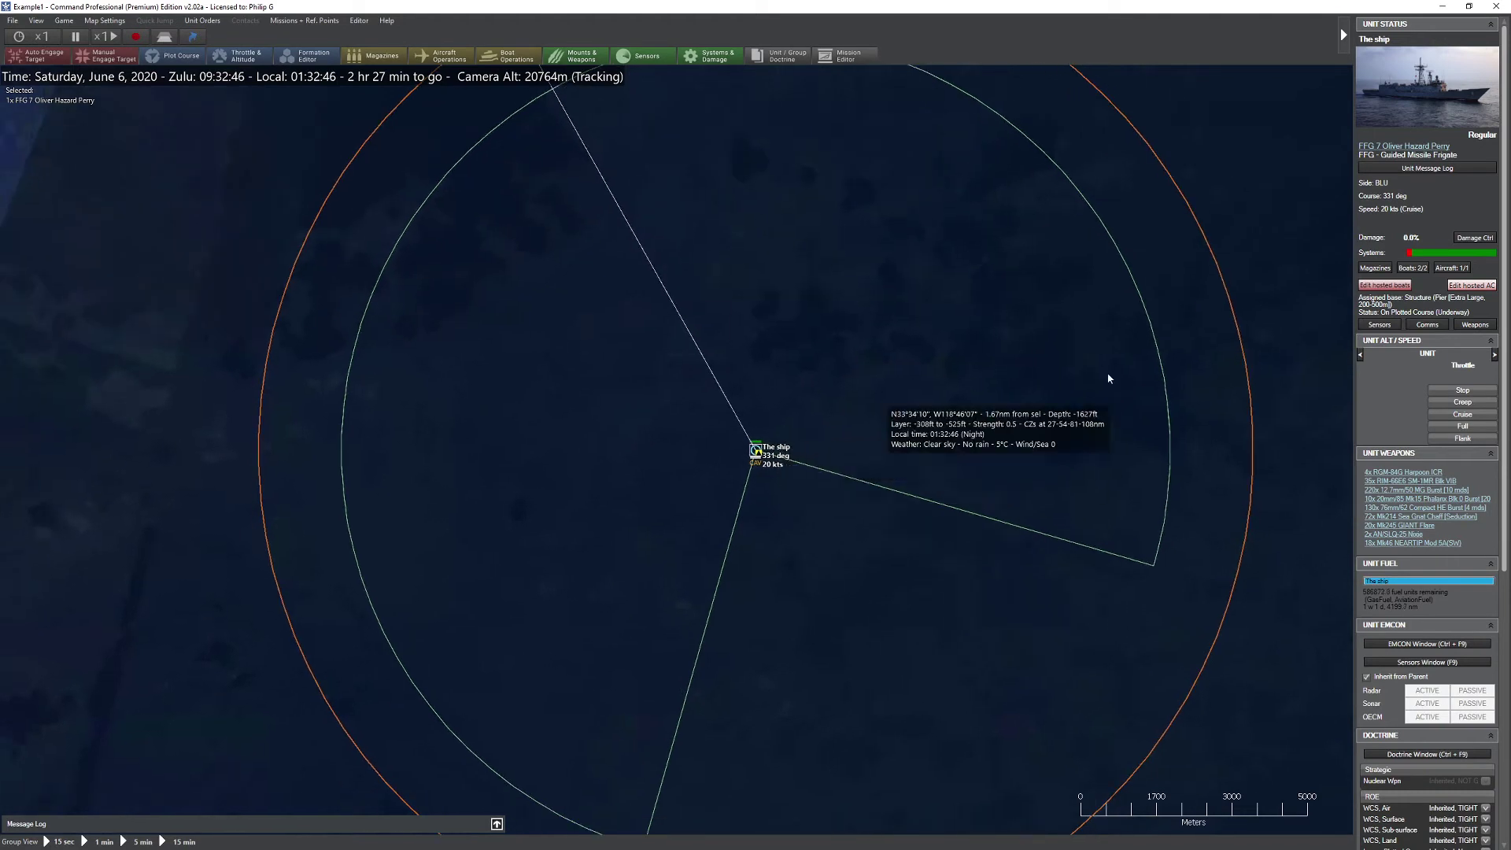
- Set the ship's throttle to Full and return it to Cruise
left_click(1462, 426)
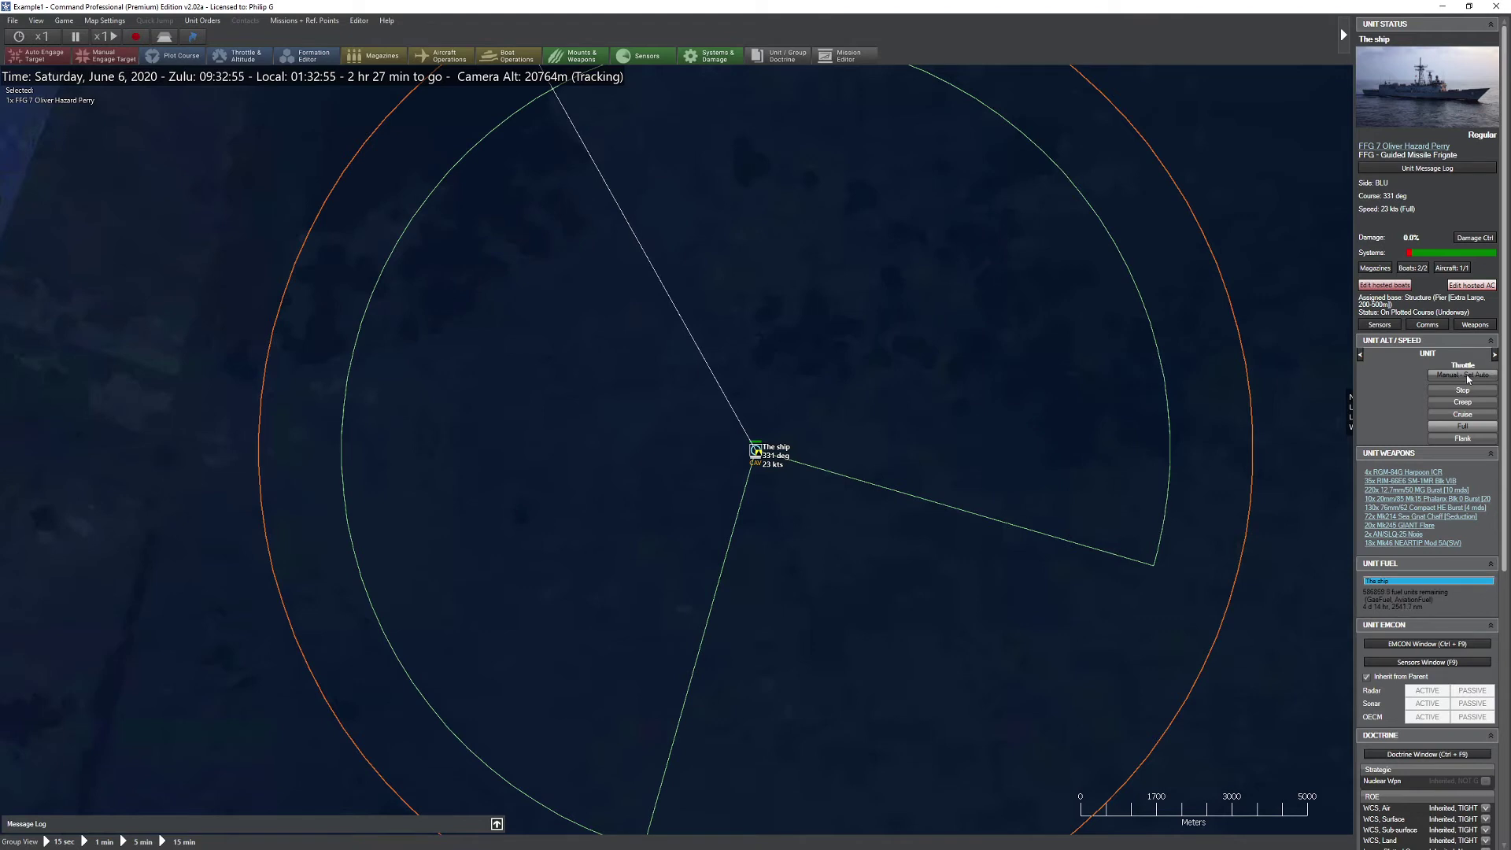
left_click(1462, 414)
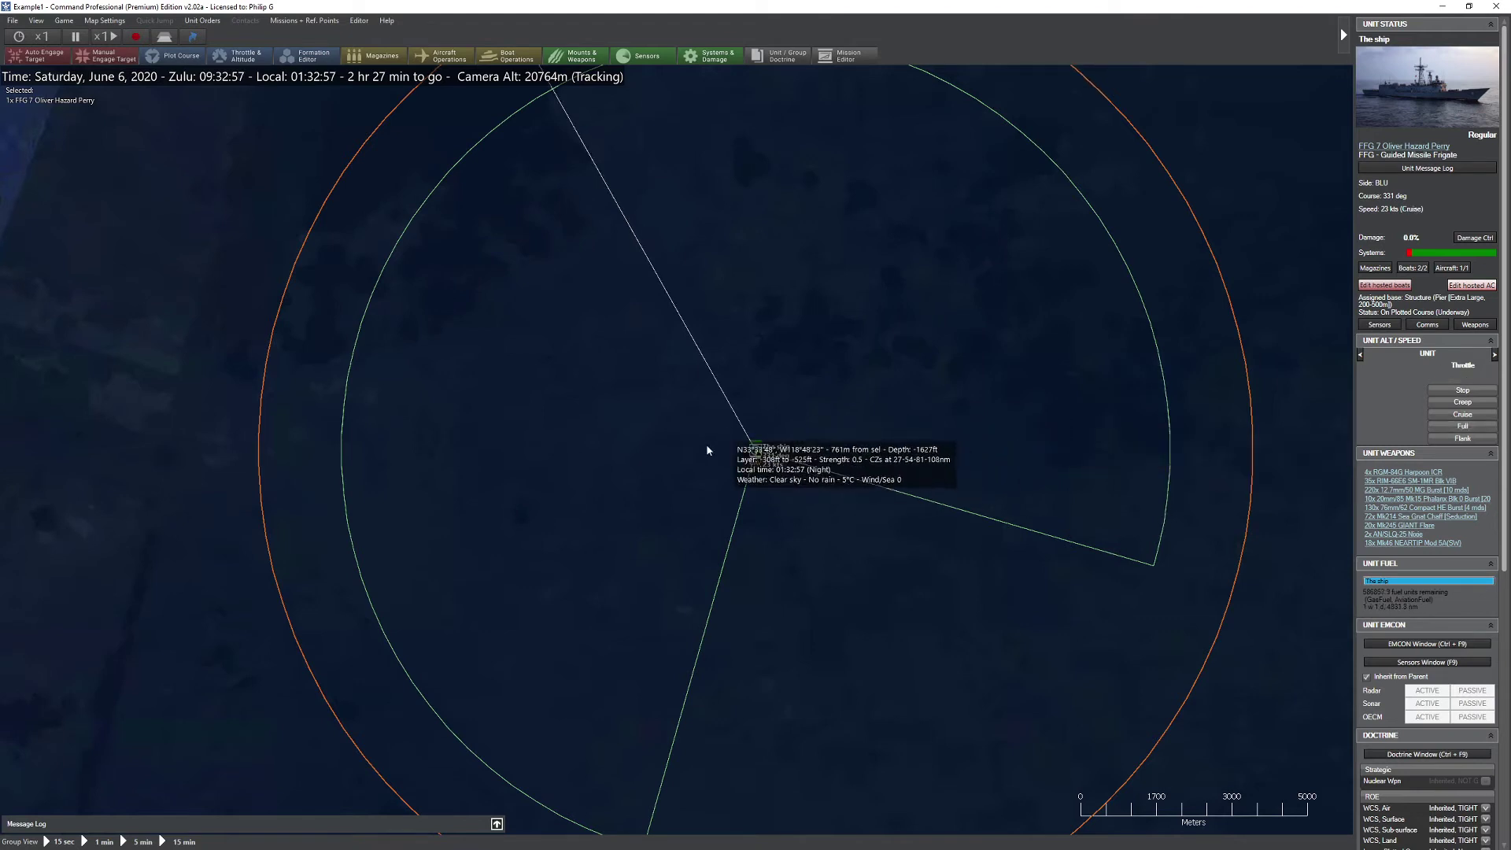
scroll(707, 310, "down", 5)
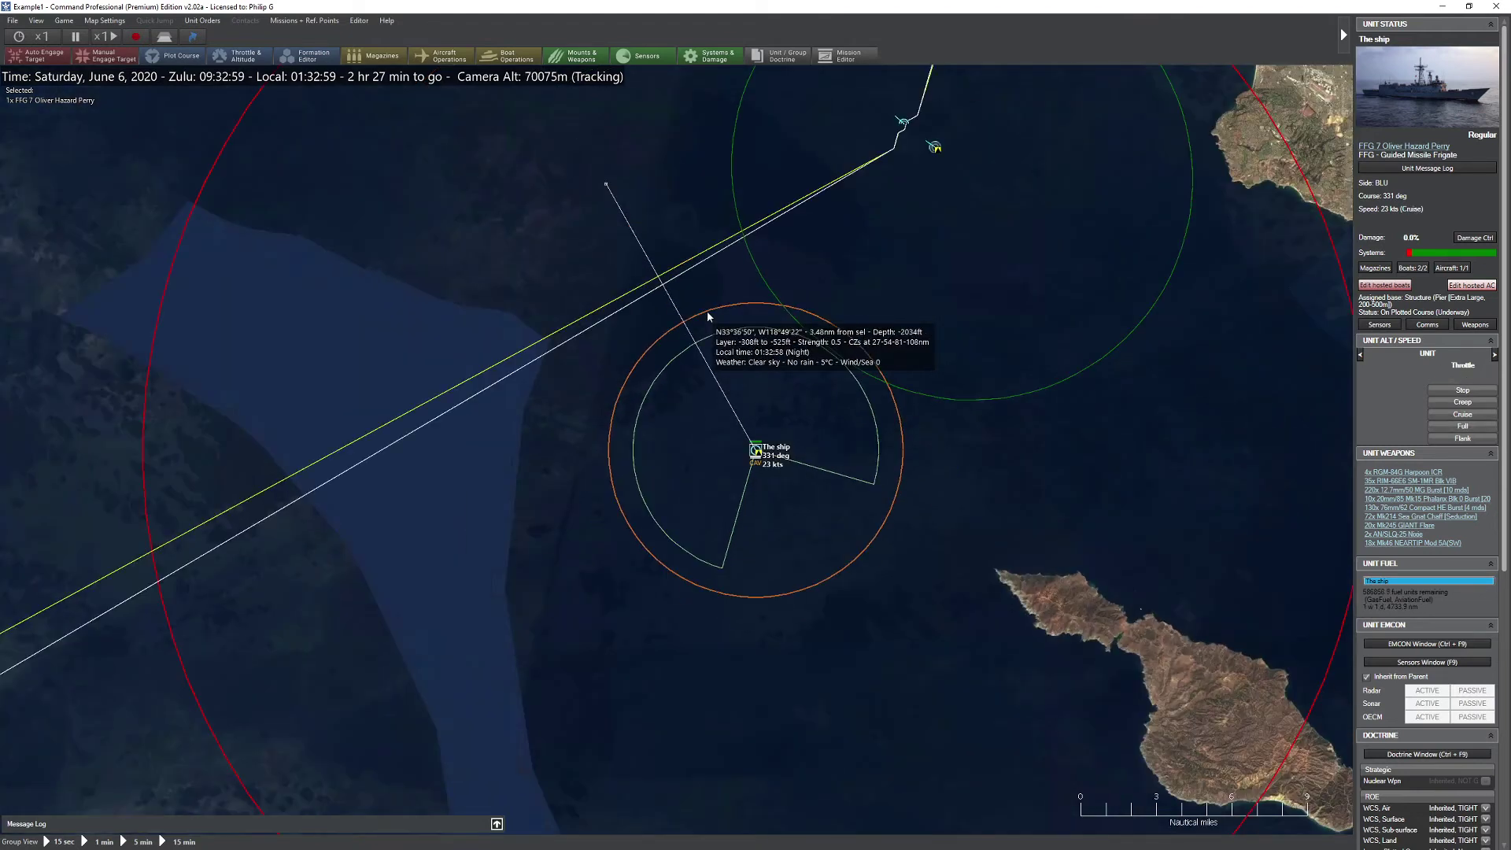
scroll(759, 405, "up", 3)
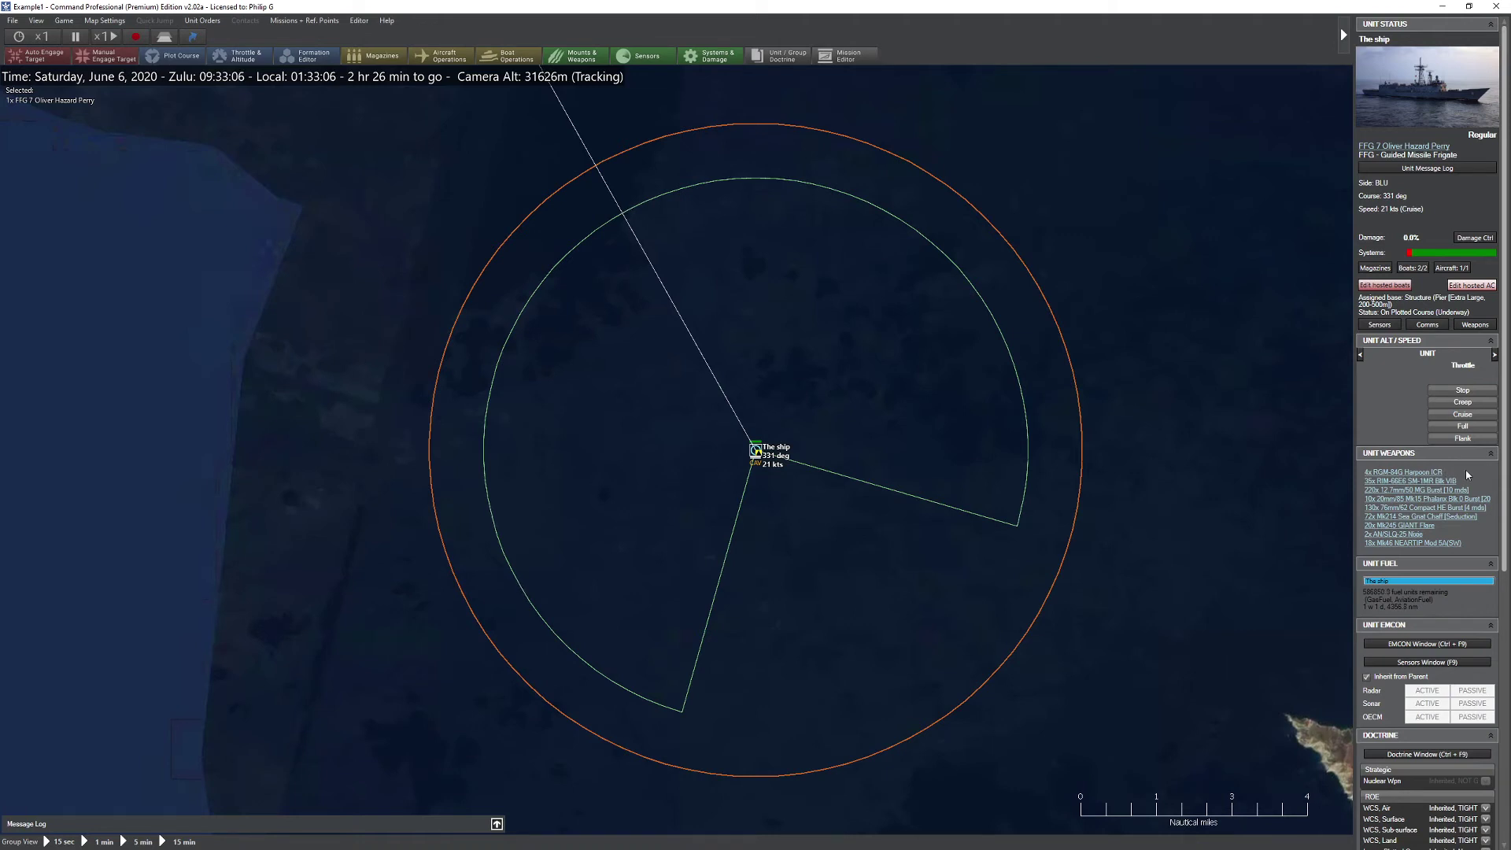
- Turn off the ship's EMCON inheritance from its parent and switch it back on
scroll(1465, 559, "down", 6)
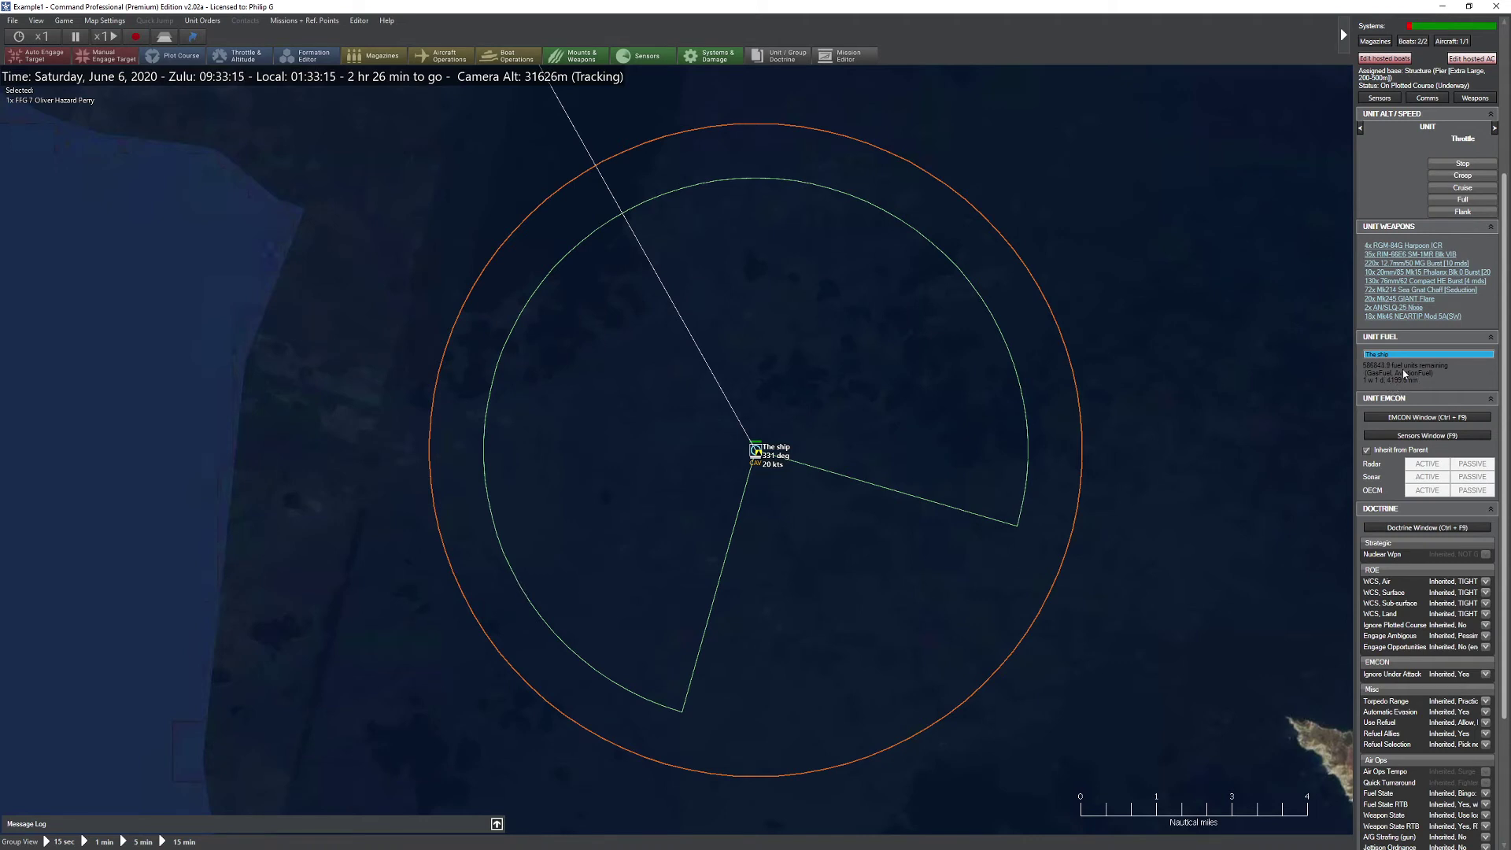
scroll(1381, 308, "down", 3)
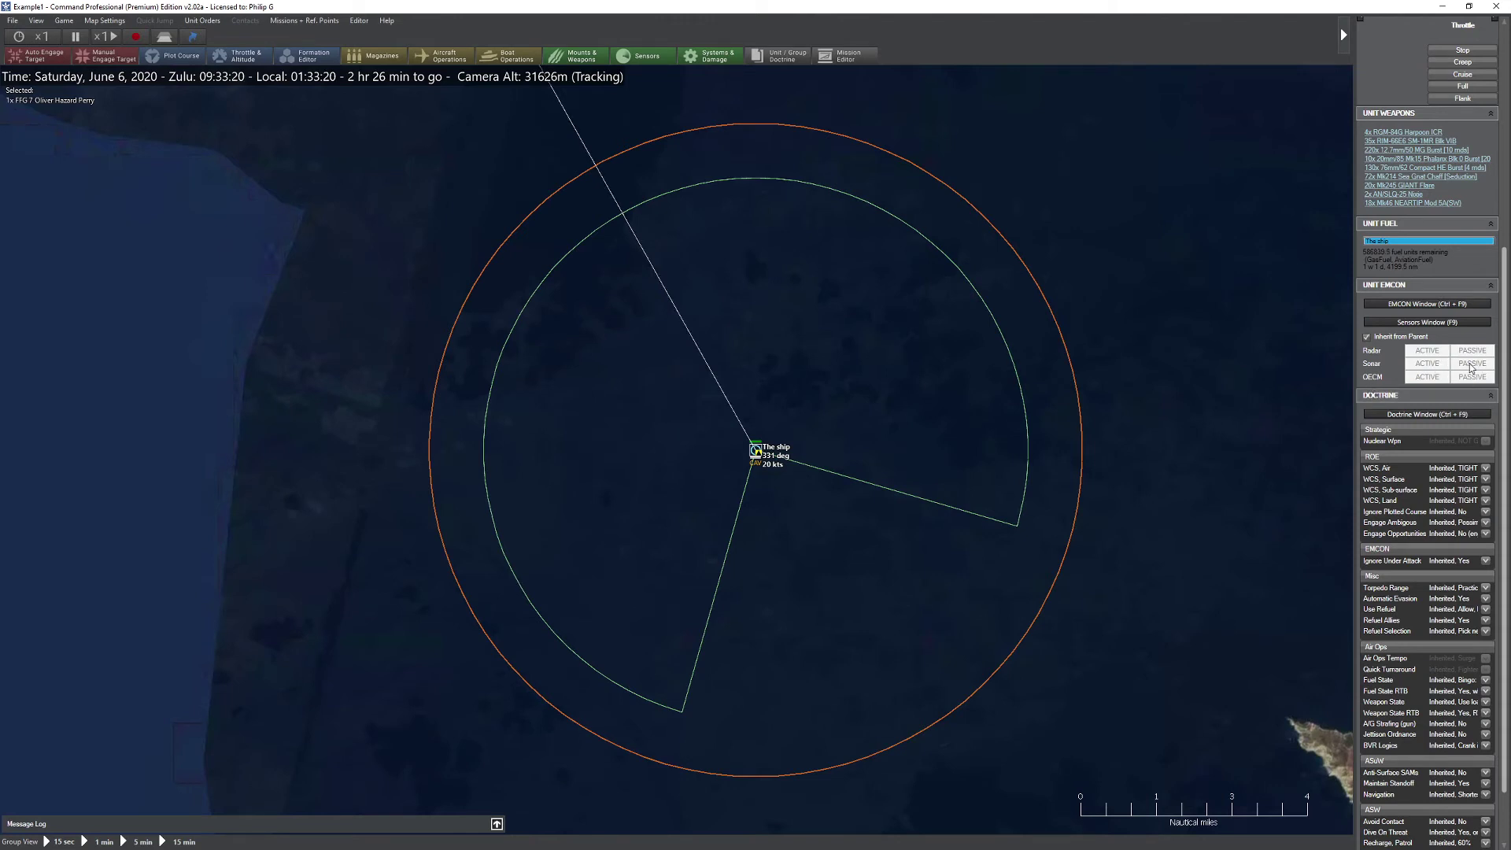
left_click(1367, 338)
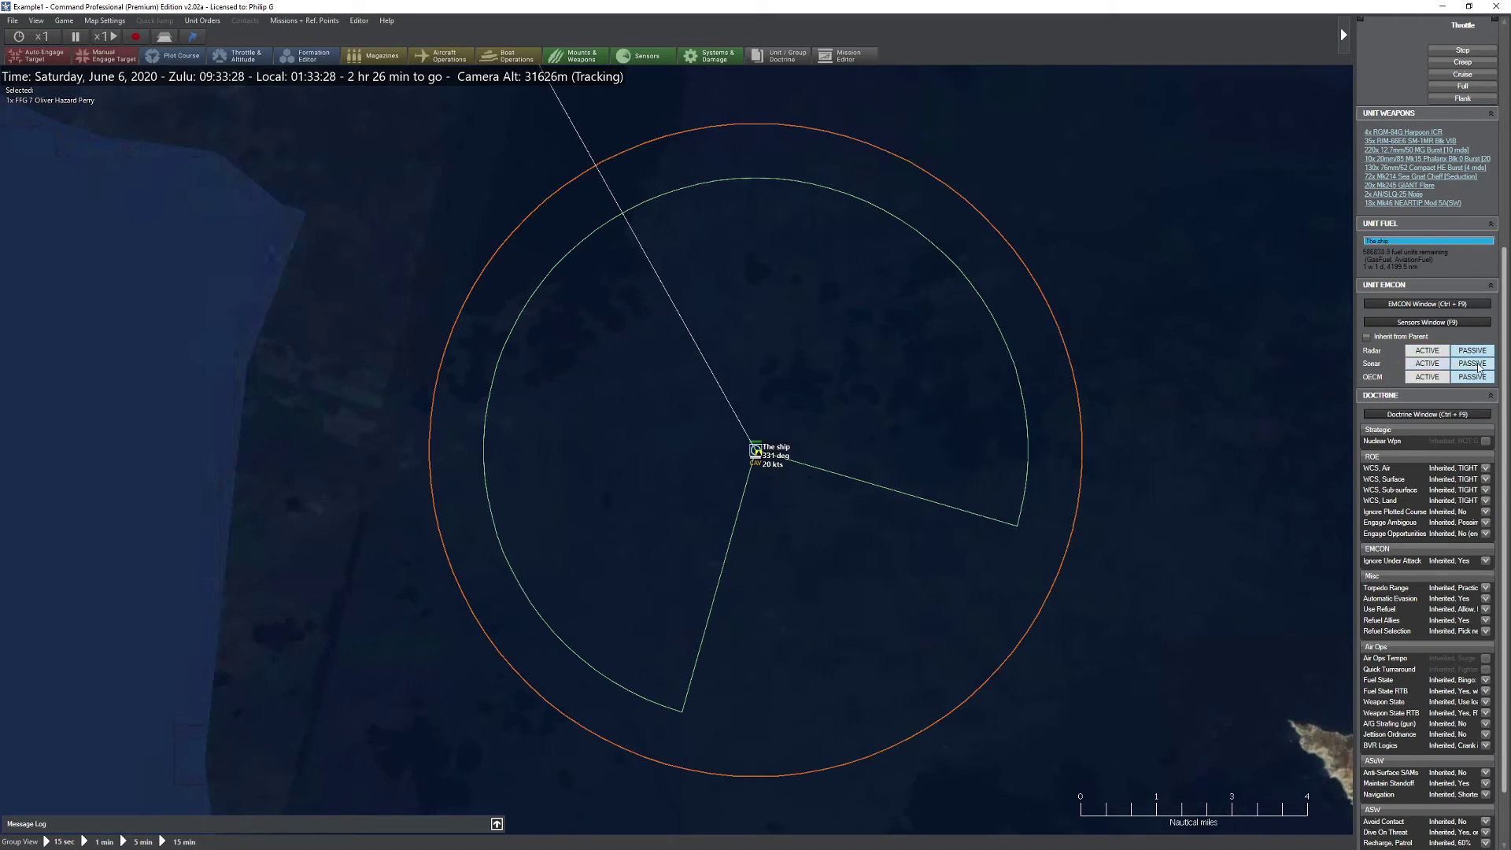
left_click(1407, 338)
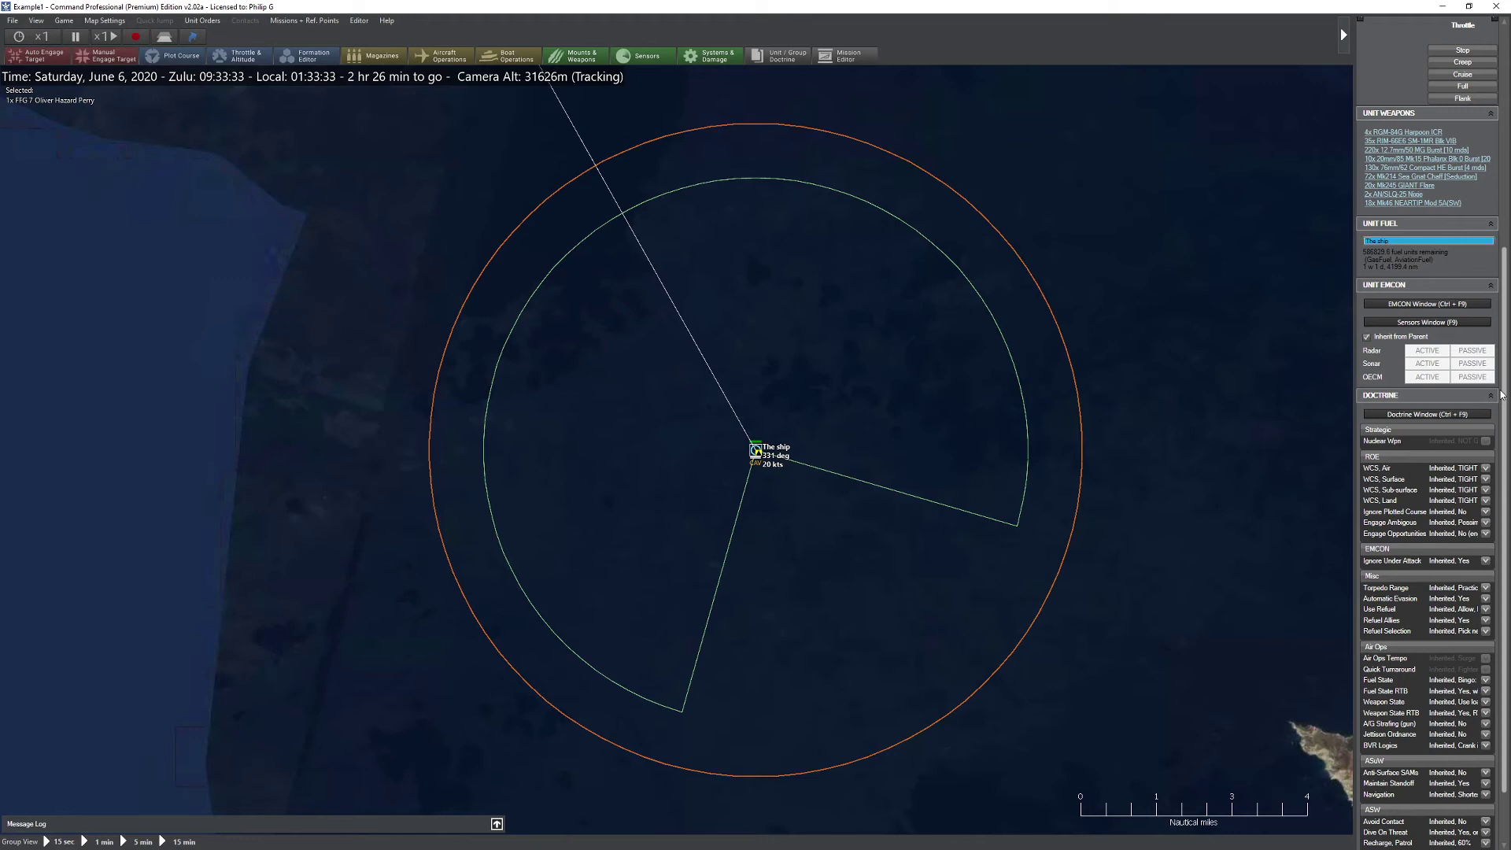
scroll(1291, 362, "down", 1)
scroll(1290, 362, "up", 2)
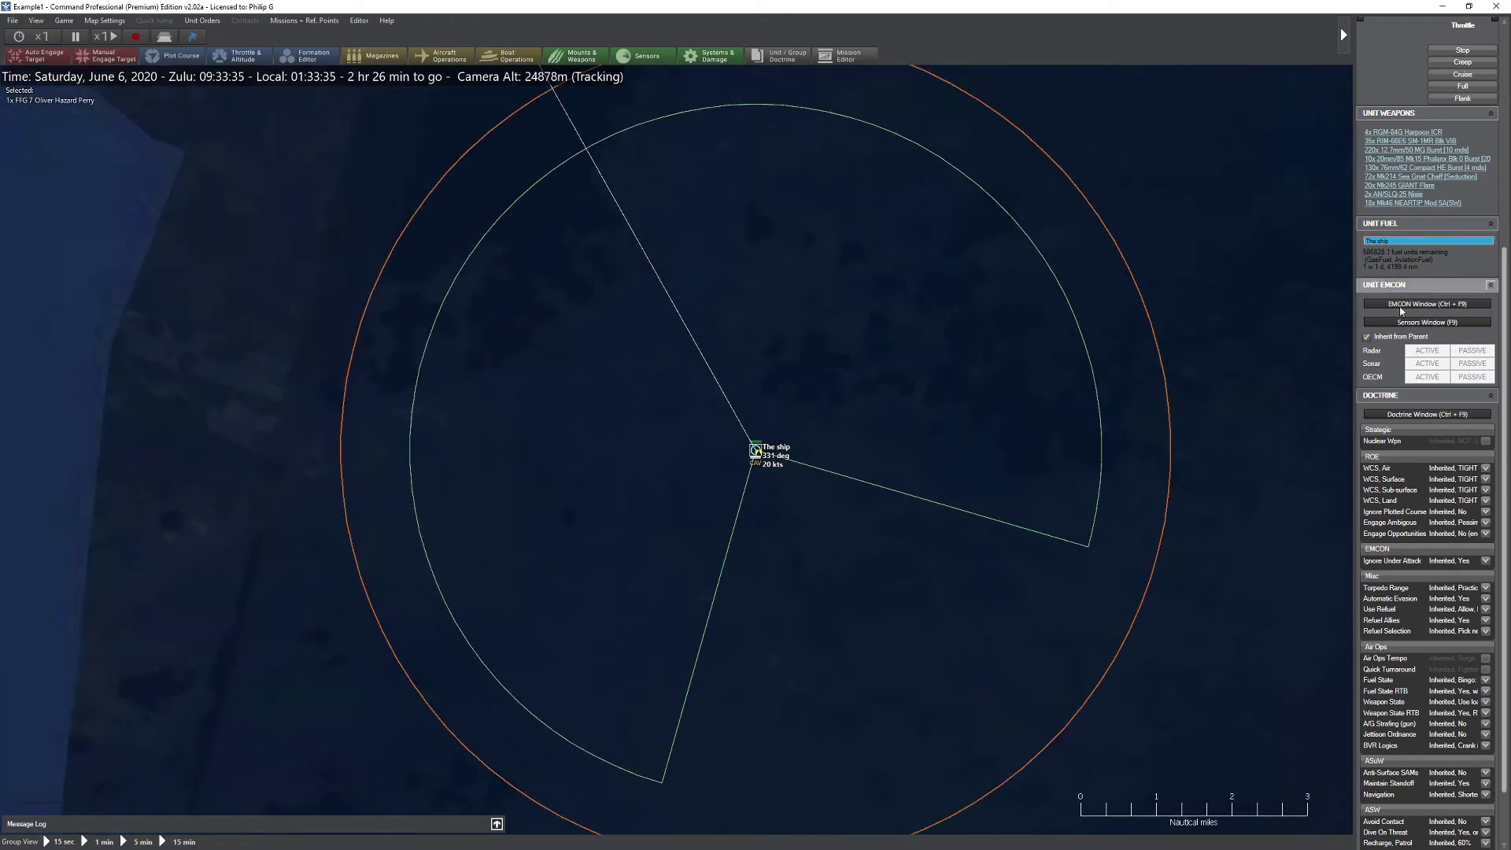
- Review the ship's general doctrine, EMCON, weapon release authorization and withdraw/redeploy settings, and close the doctrine window
scroll(1436, 327, "down", 2)
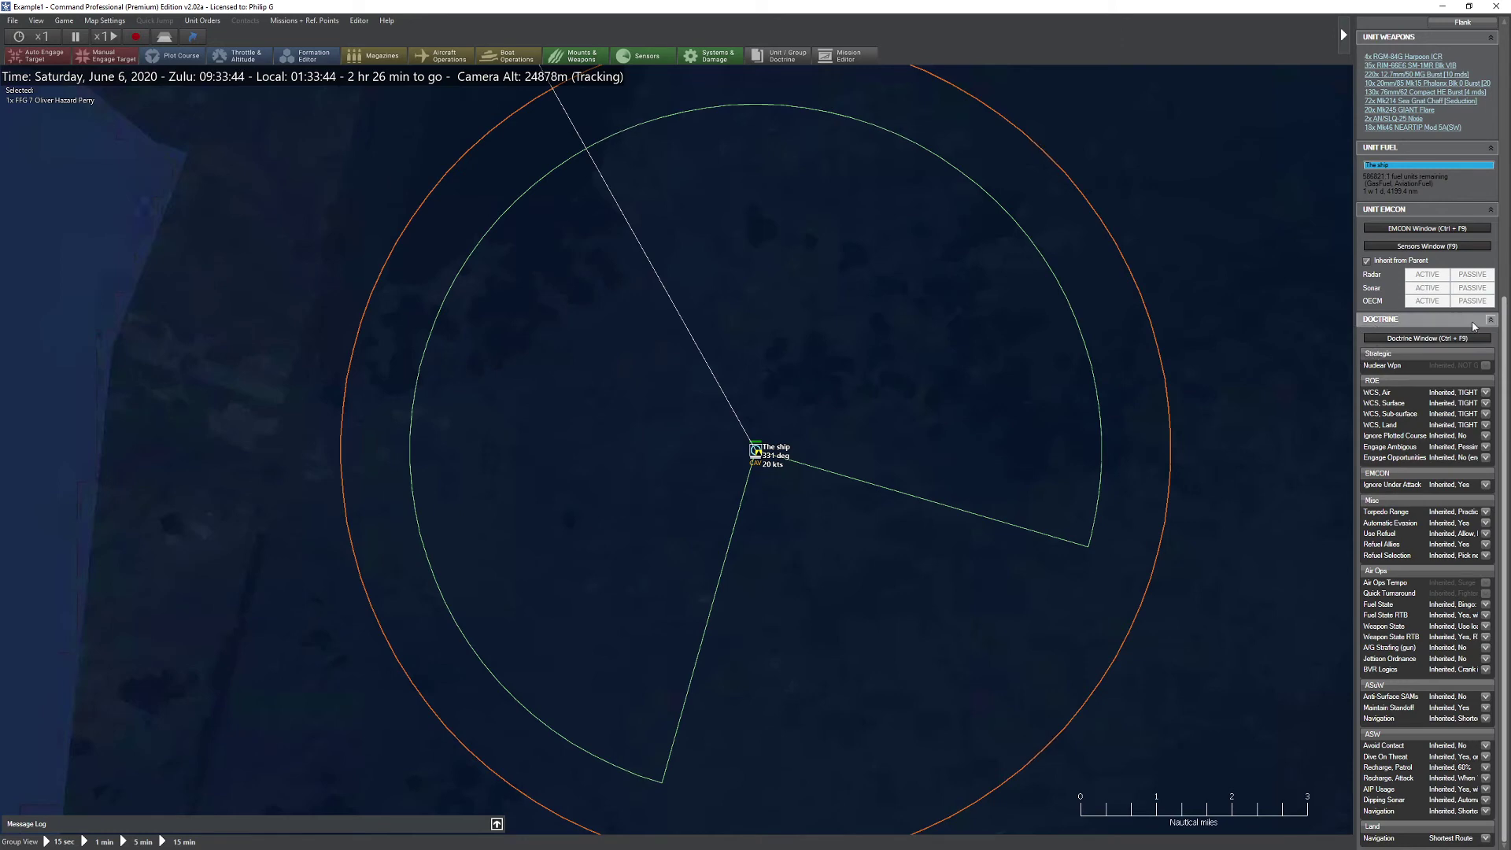
left_click(1429, 338)
left_click(1047, 216)
key("ctrl+F9")
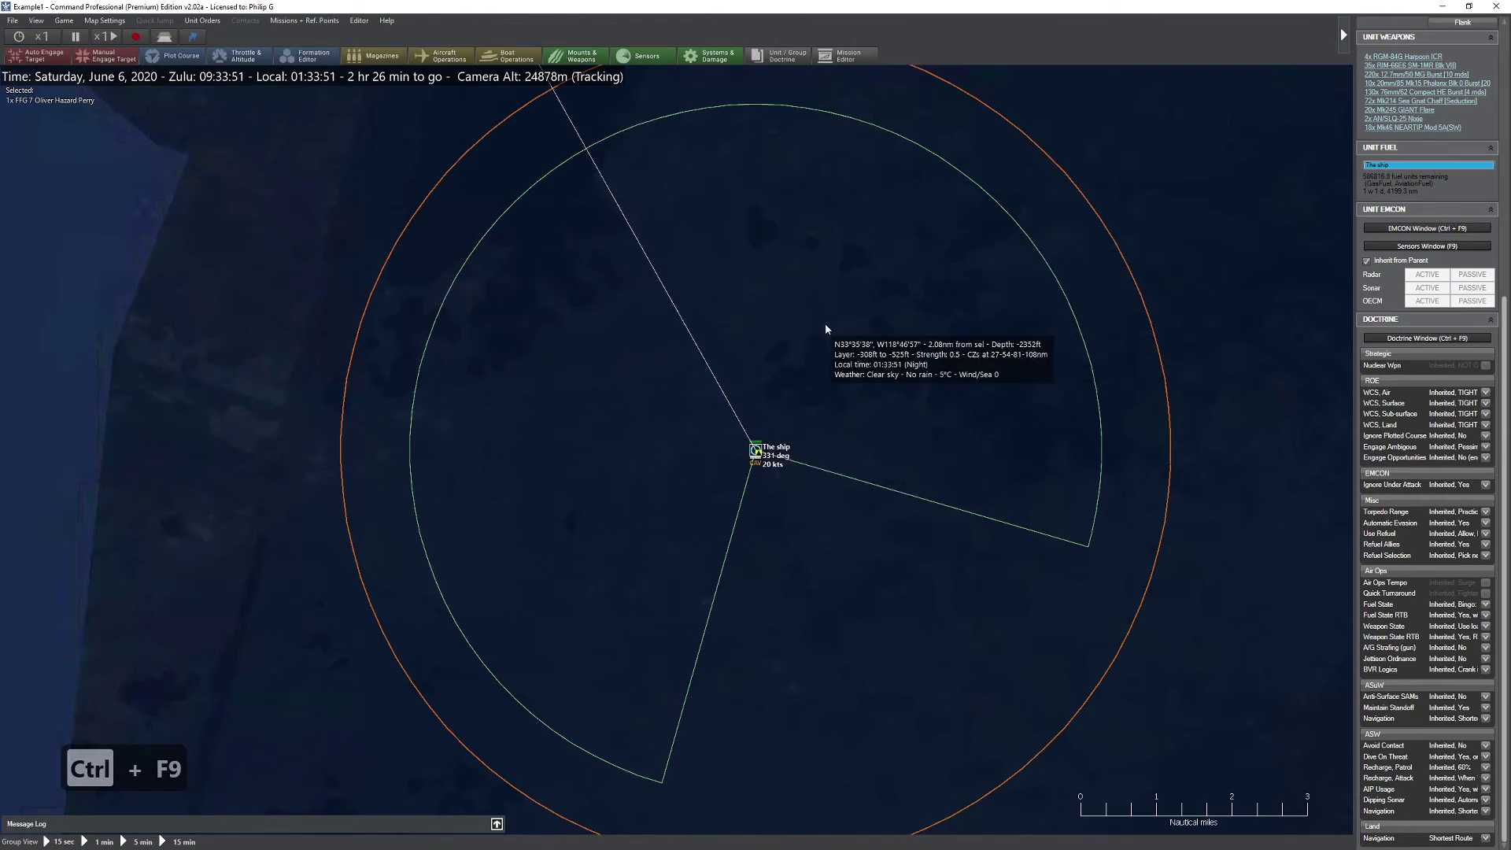
key("ctrl+F9")
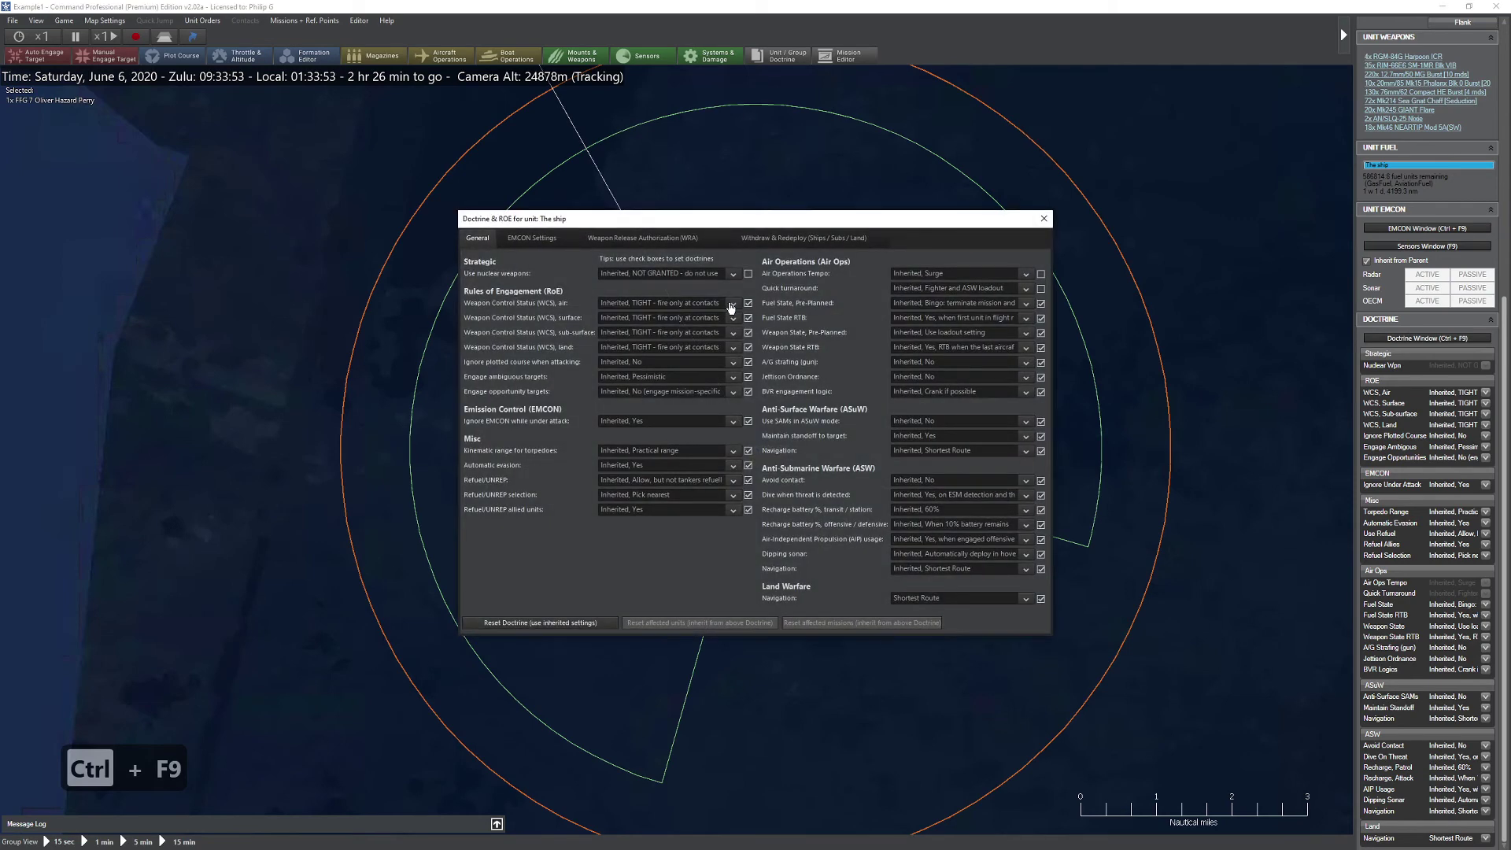
left_click(535, 238)
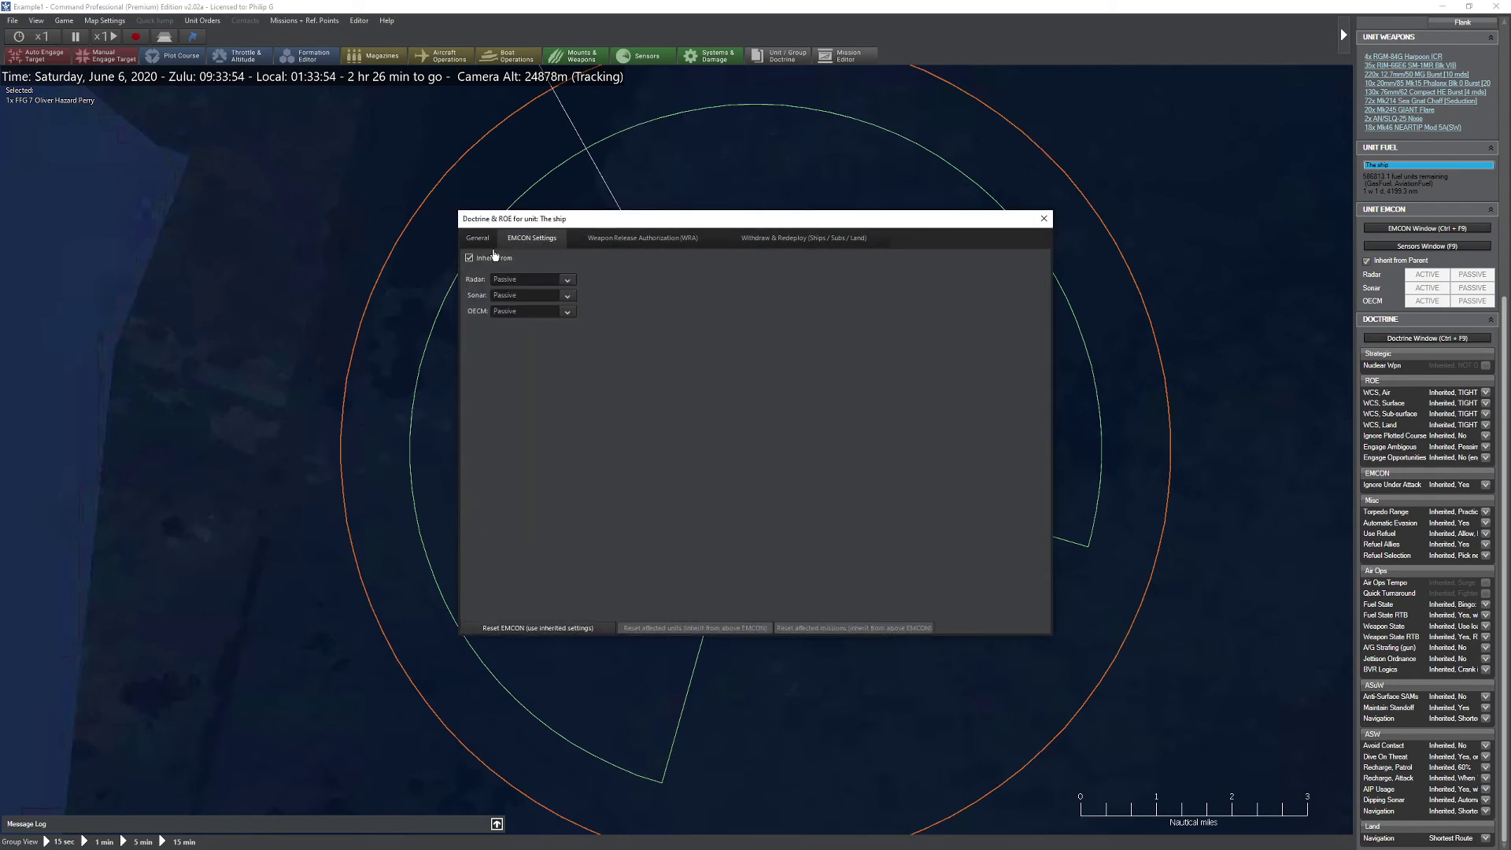
left_click(642, 238)
left_click(794, 242)
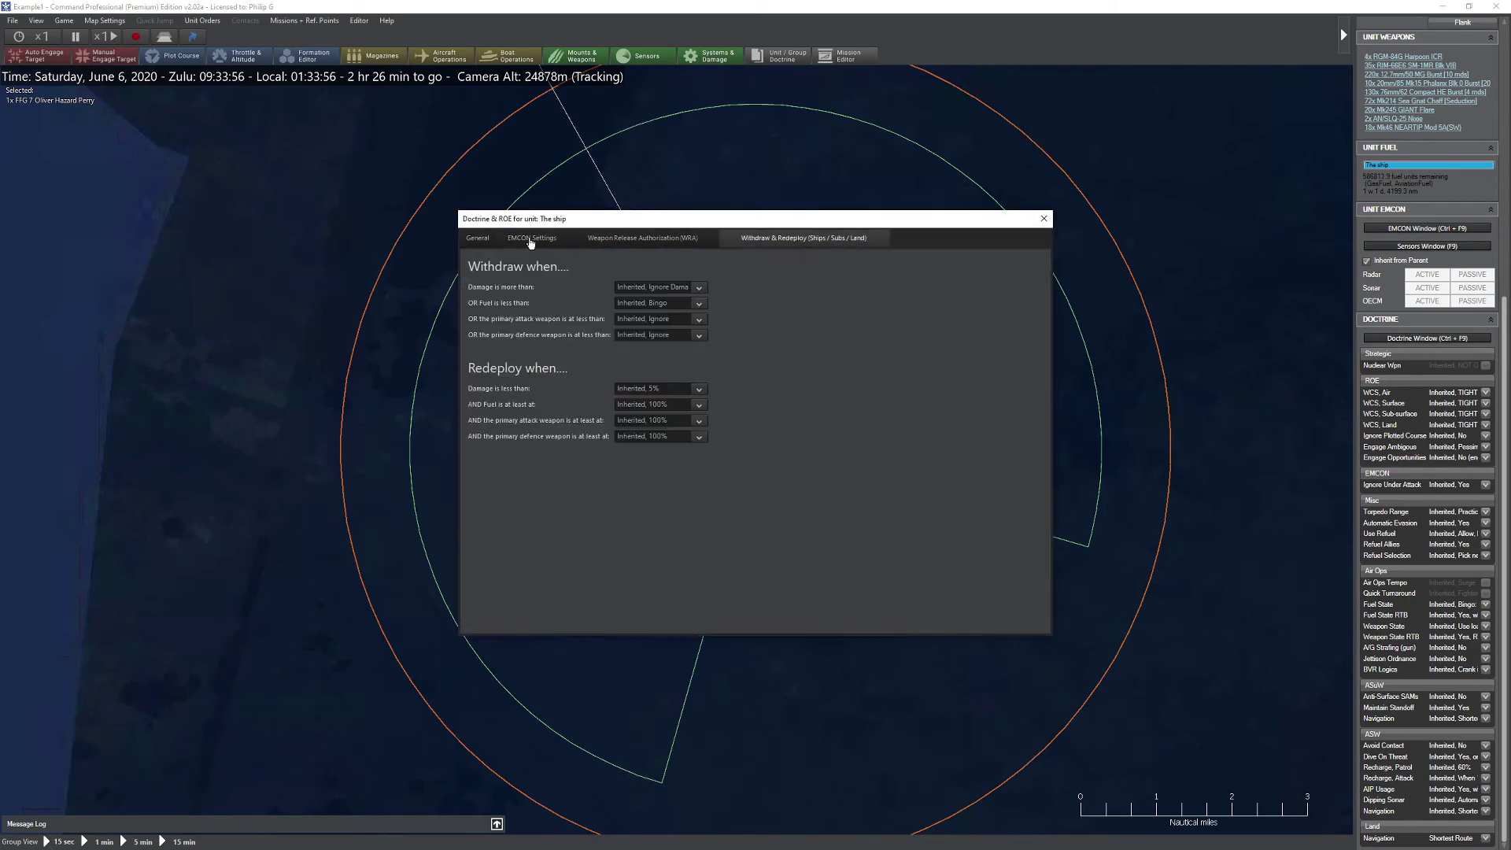
left_click(478, 238)
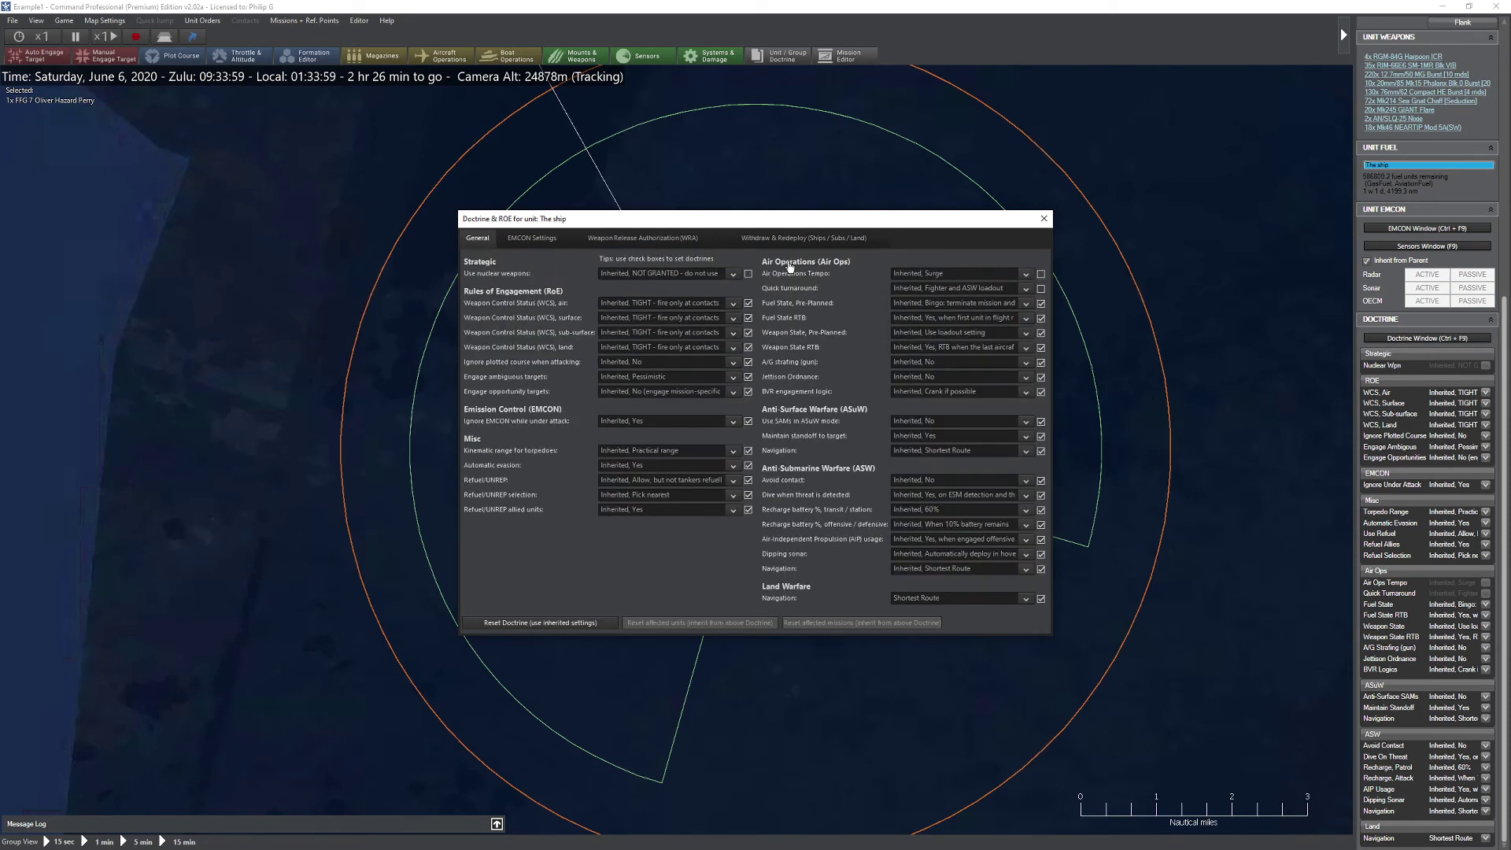
left_click(1044, 219)
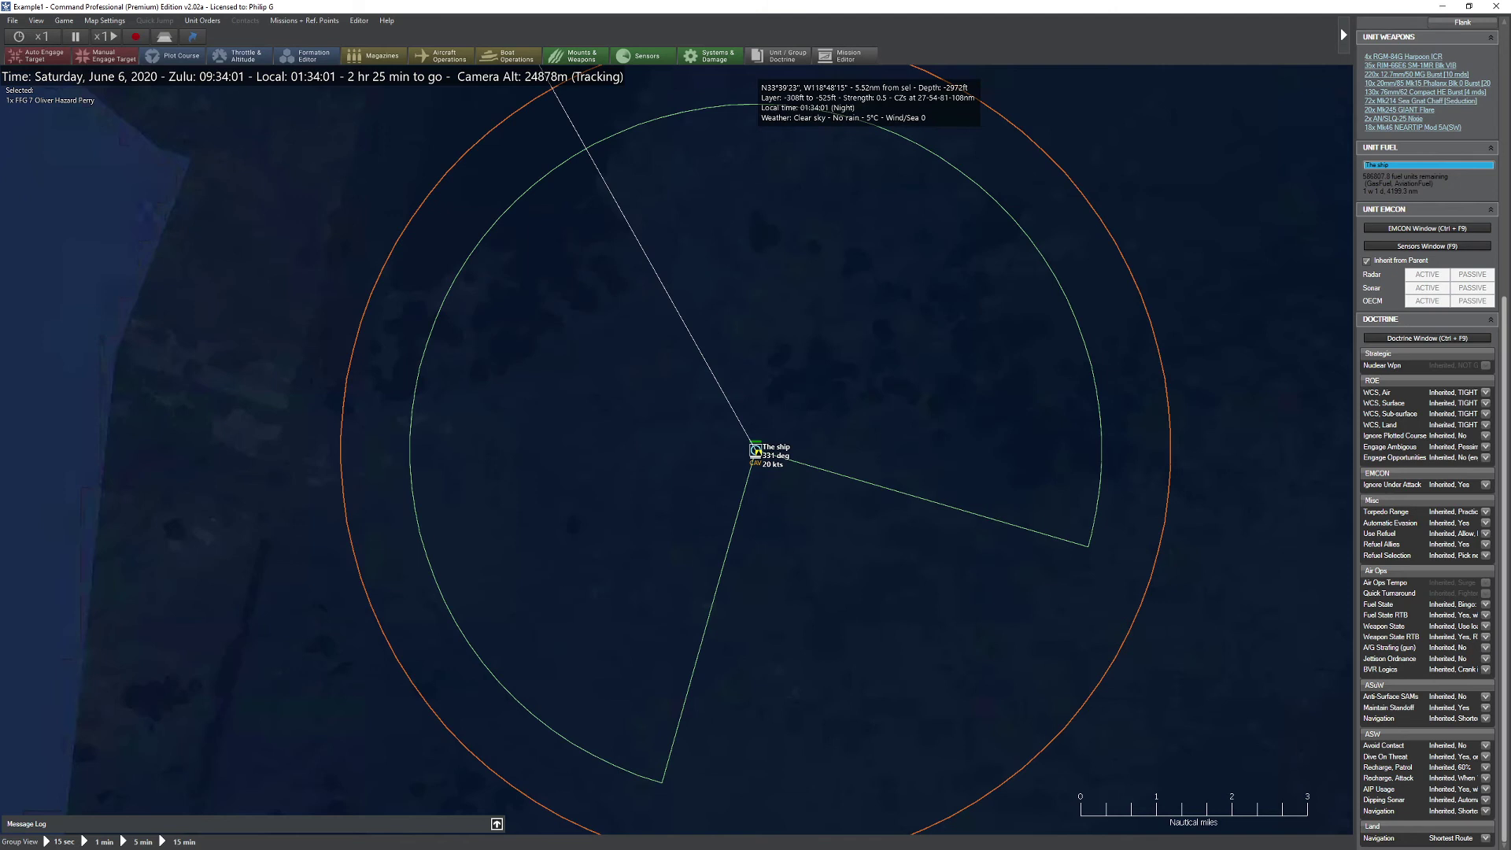
- Switch the map to unit view and inspect the unit status of the F/A-18E Super Hornet Green Pawn #3
key("9")
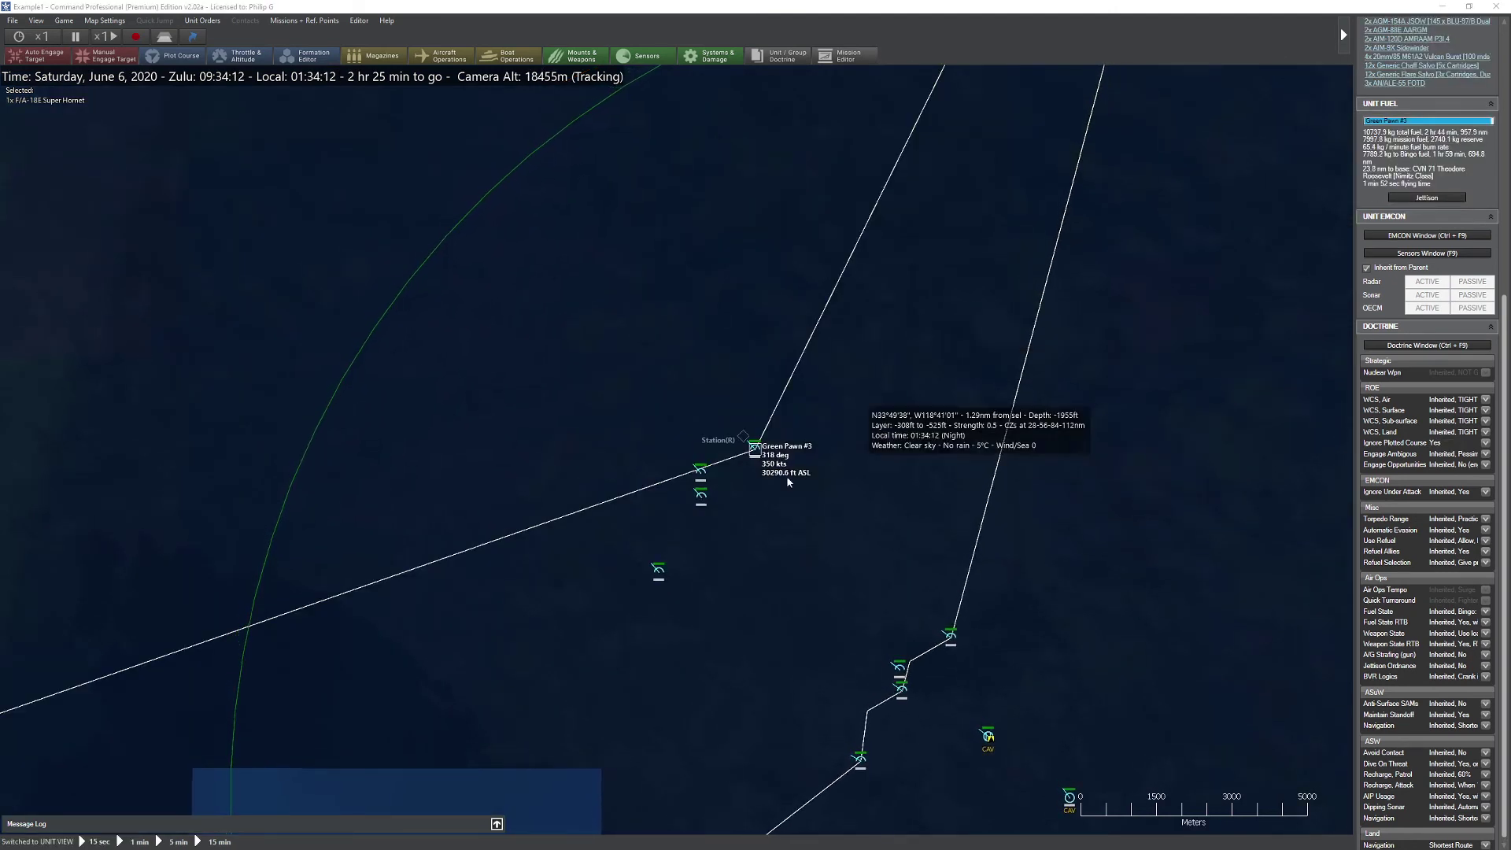
mouse_move(754, 451)
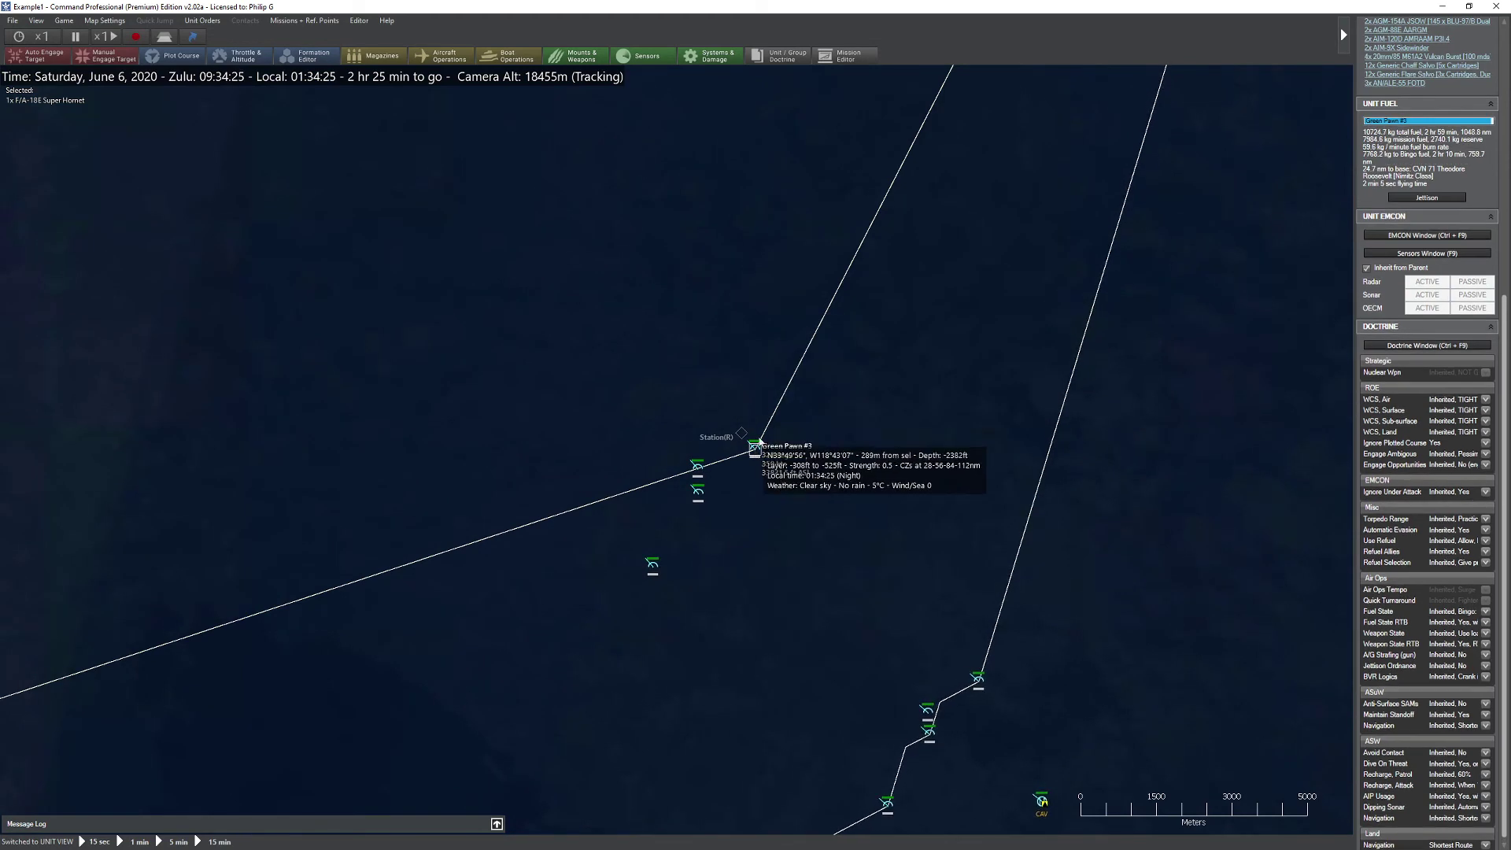
scroll(1388, 324, "up", 5)
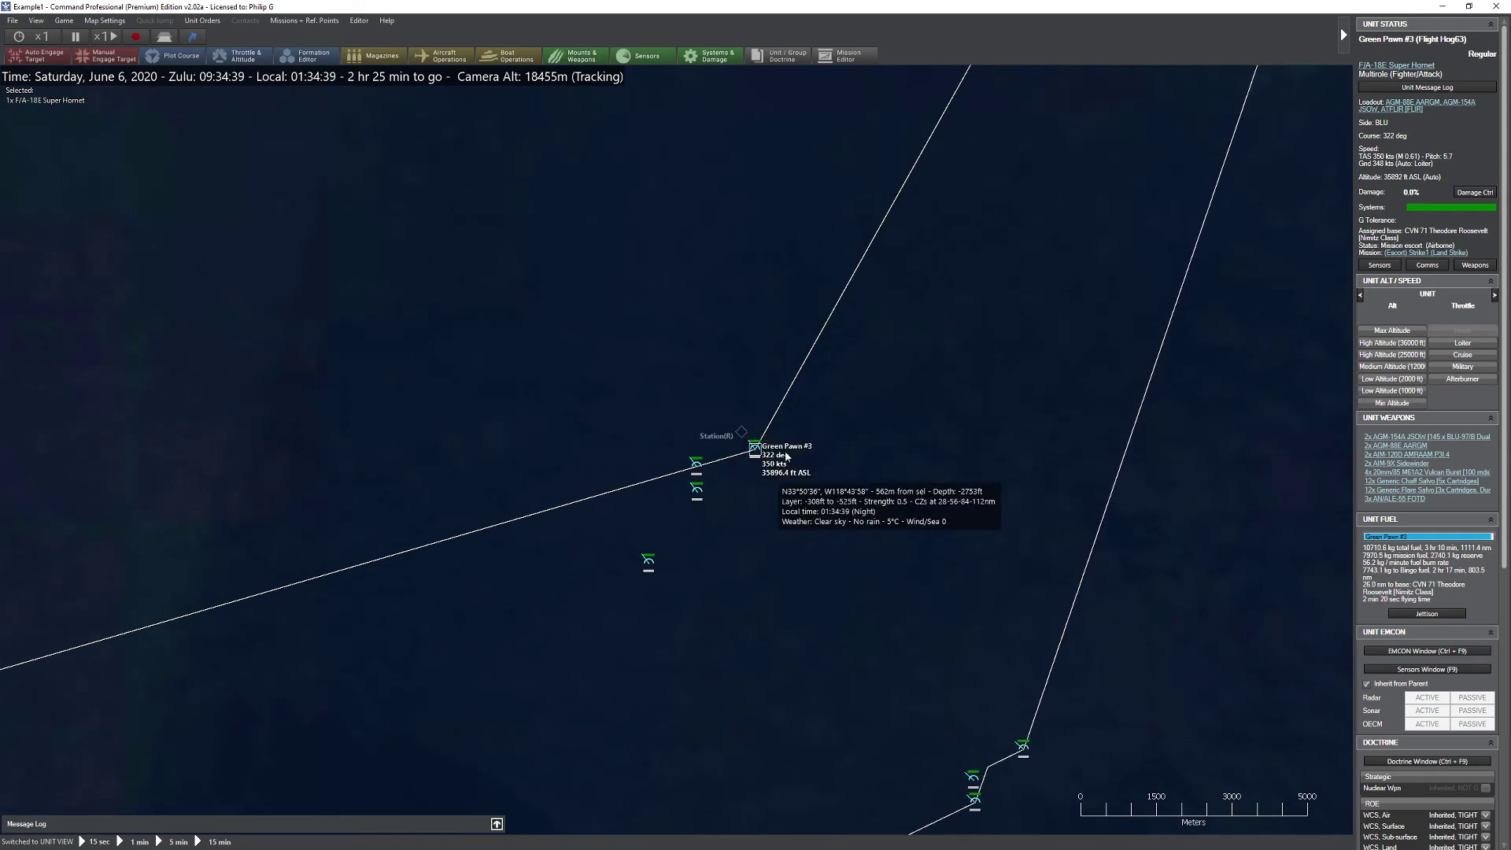
- Return to group view with the simulation paused and review Flight Hog63's group weapons, fuel, EMCON and doctrine
key("9")
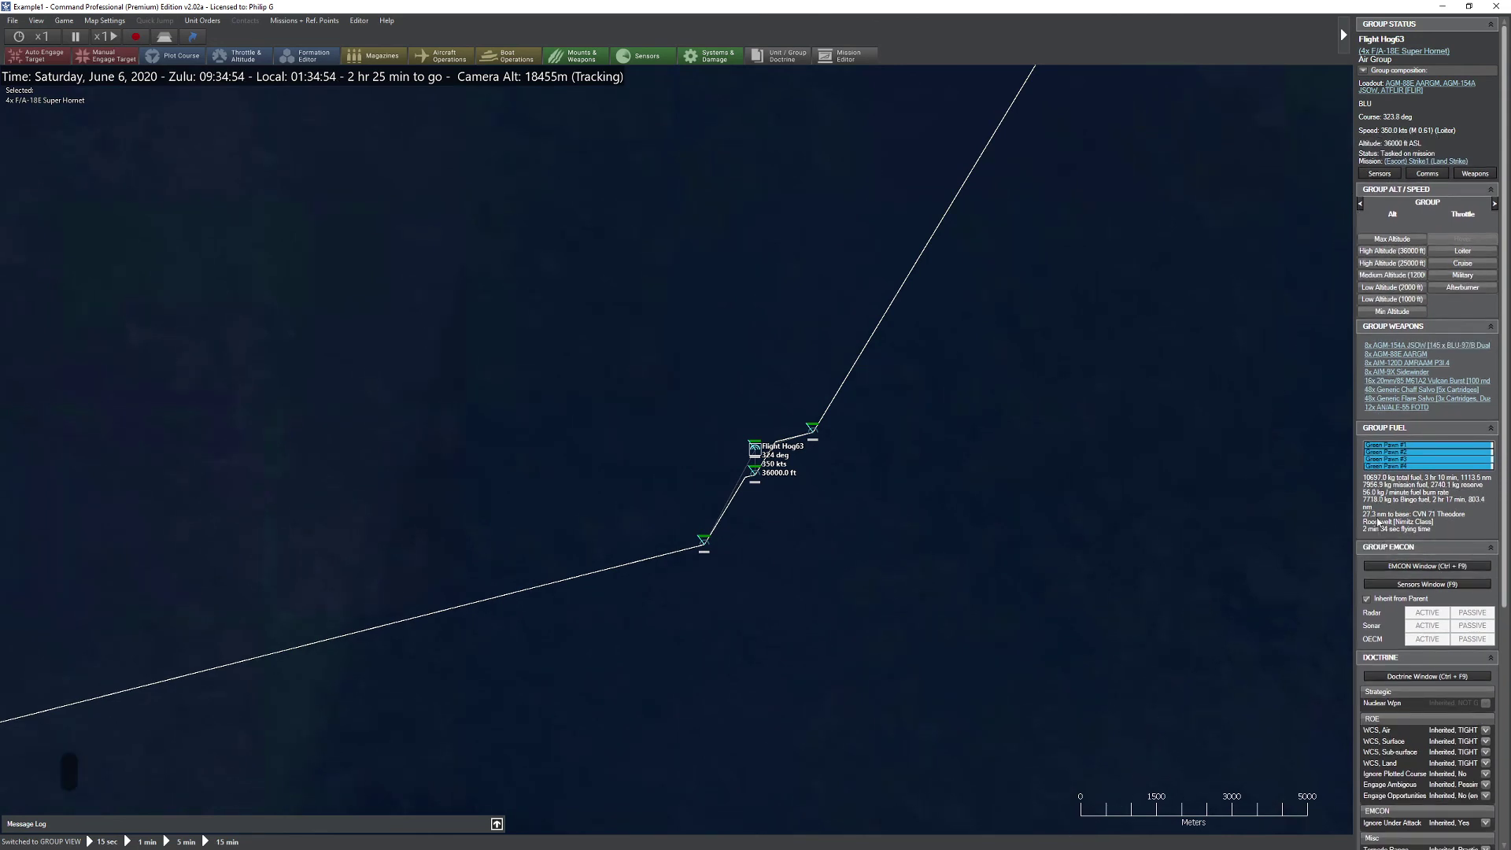
key("space")
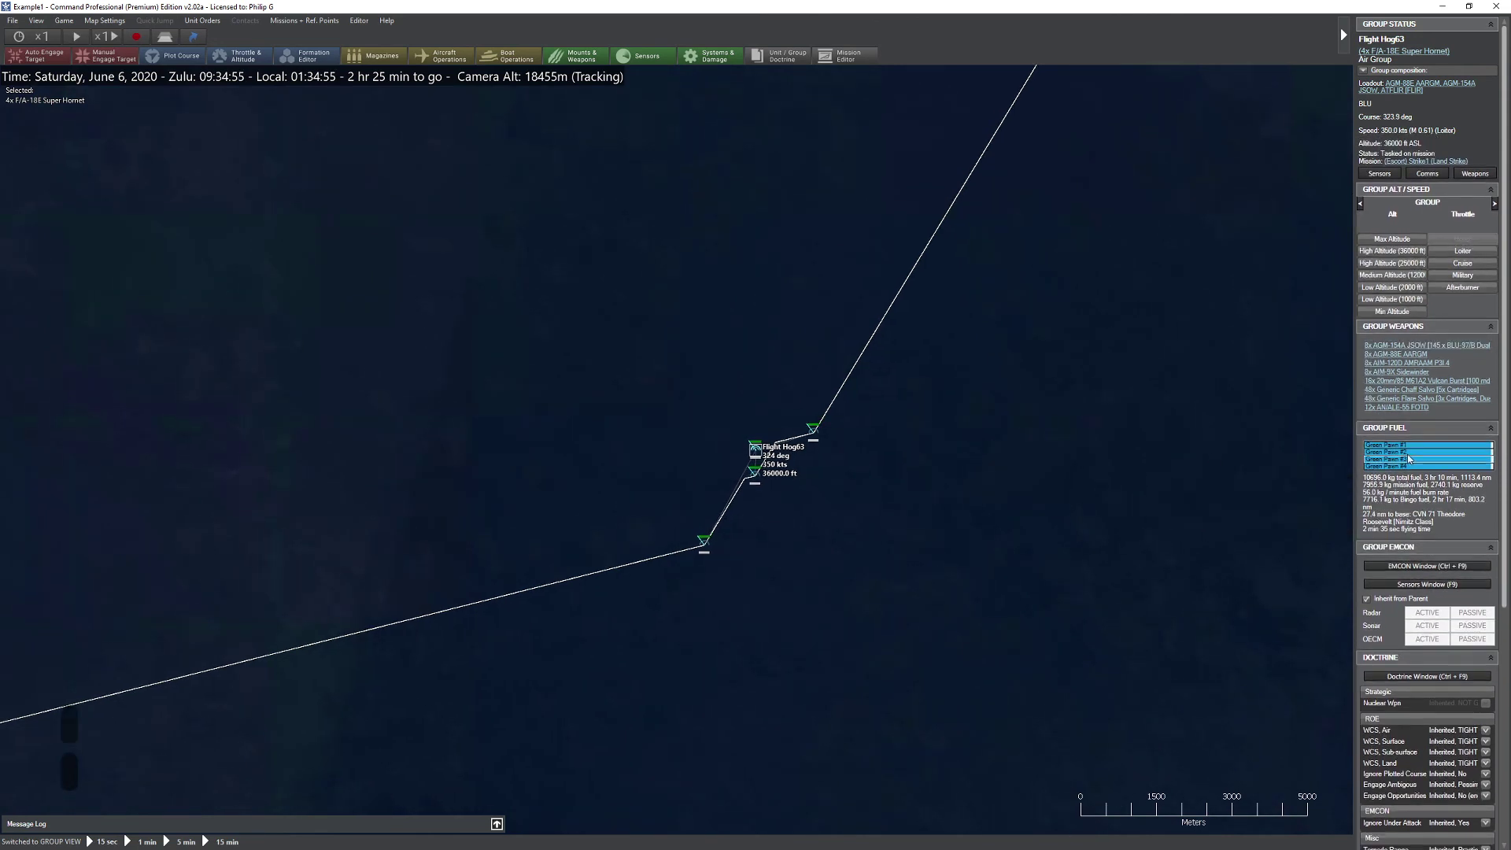
scroll(1508, 504, "down", 5)
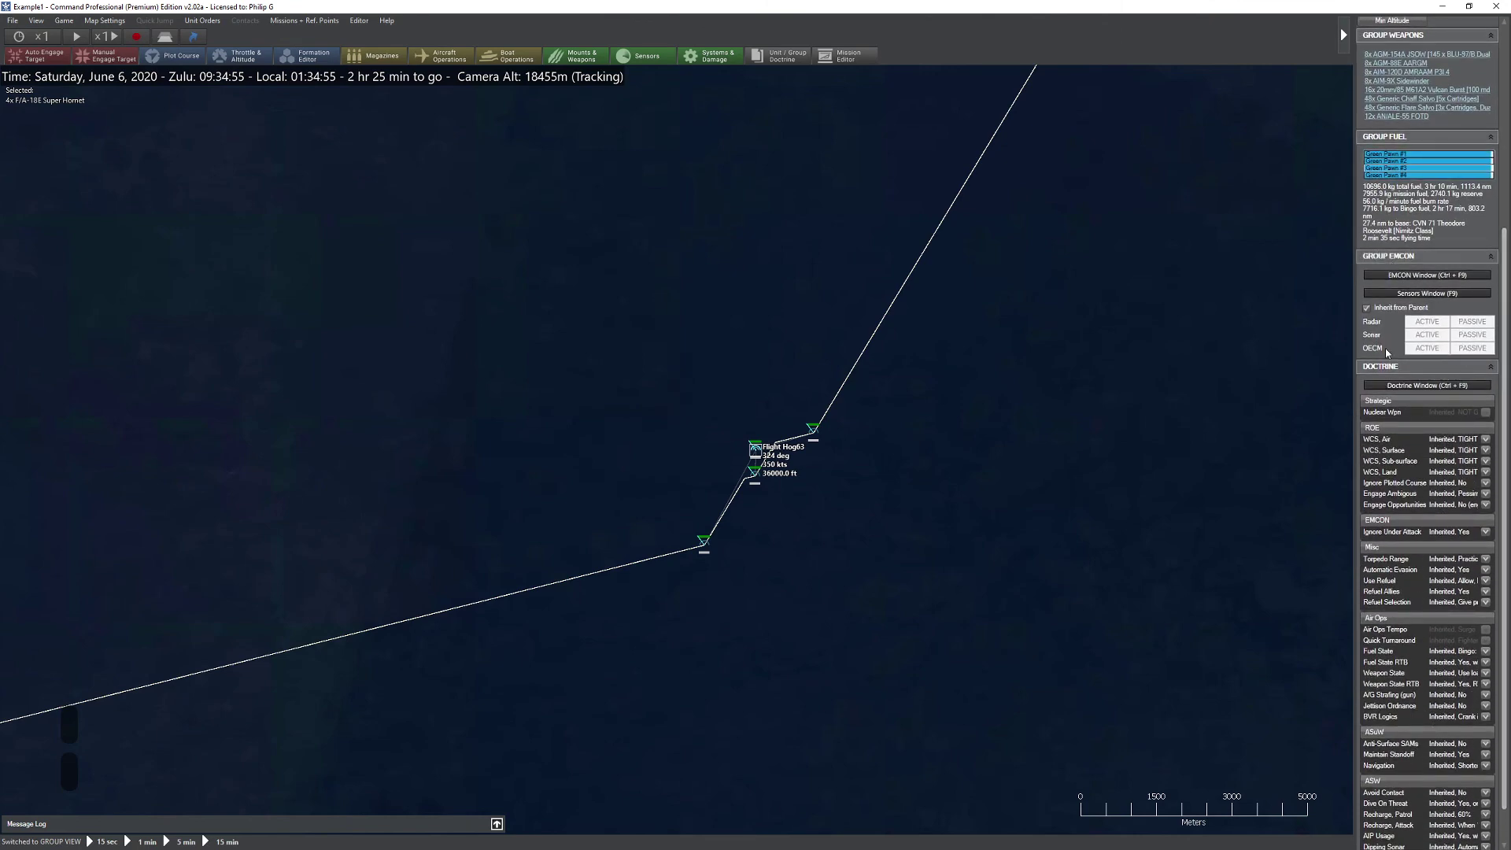
- Release the camera tracking from Flight Hog63 and bring the coastline north of the flight into view
scroll(1058, 470, "down", 5)
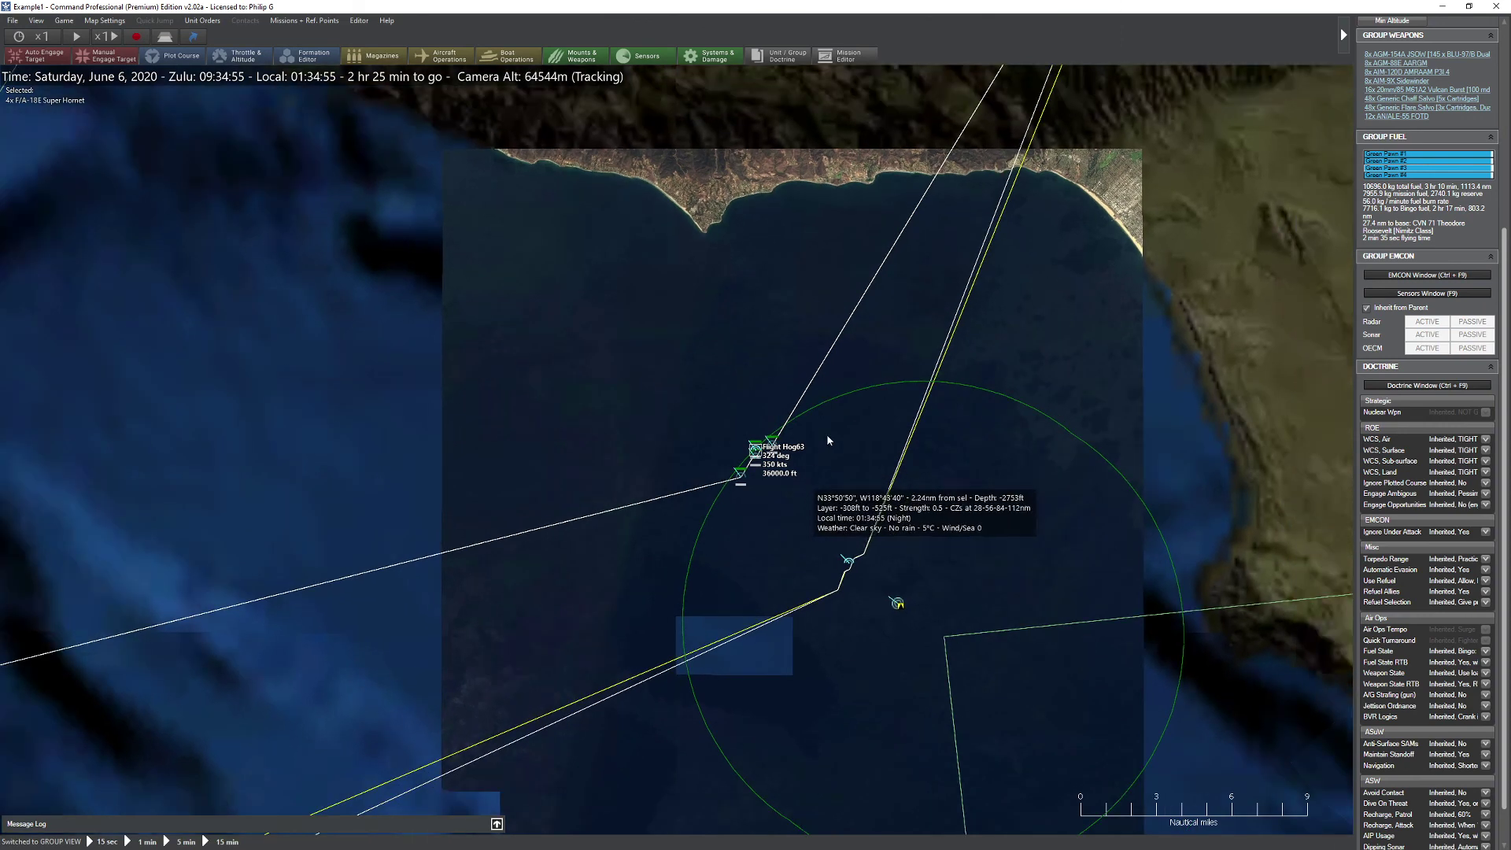
scroll(901, 425, "down", 1)
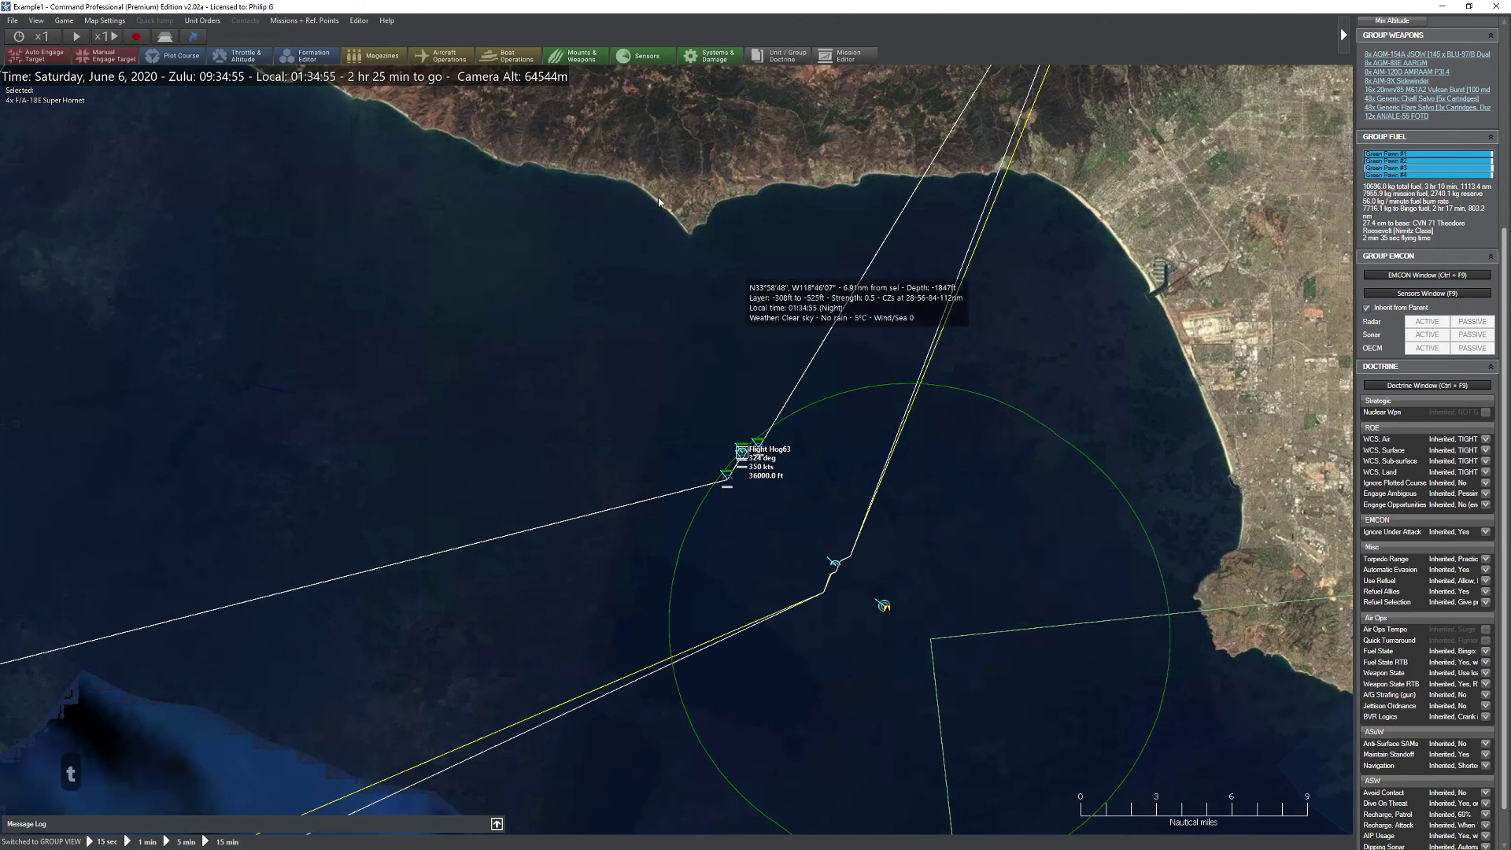
left_click_drag(735, 271, 749, 337)
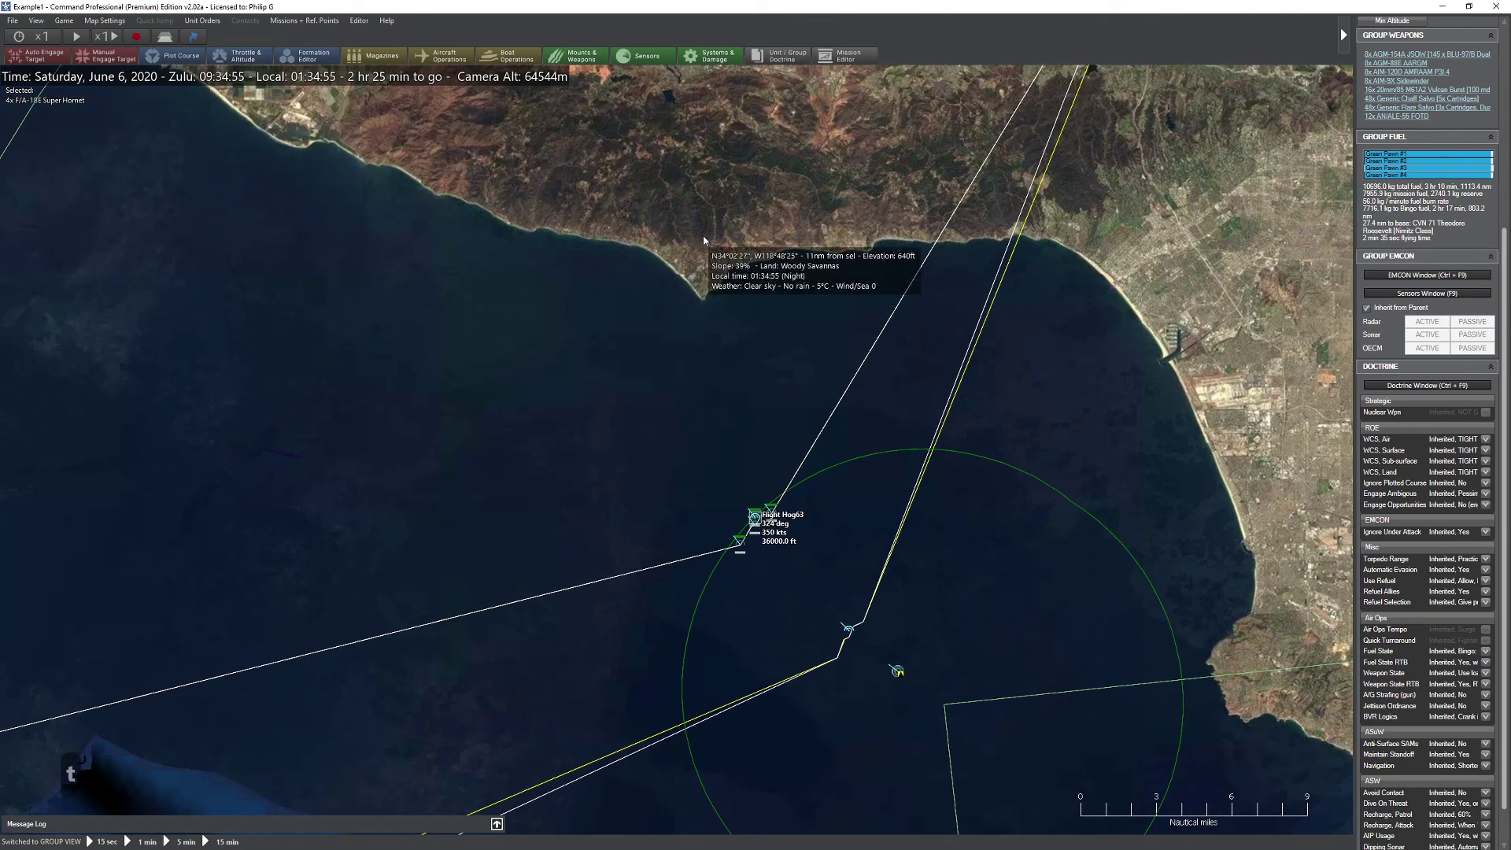